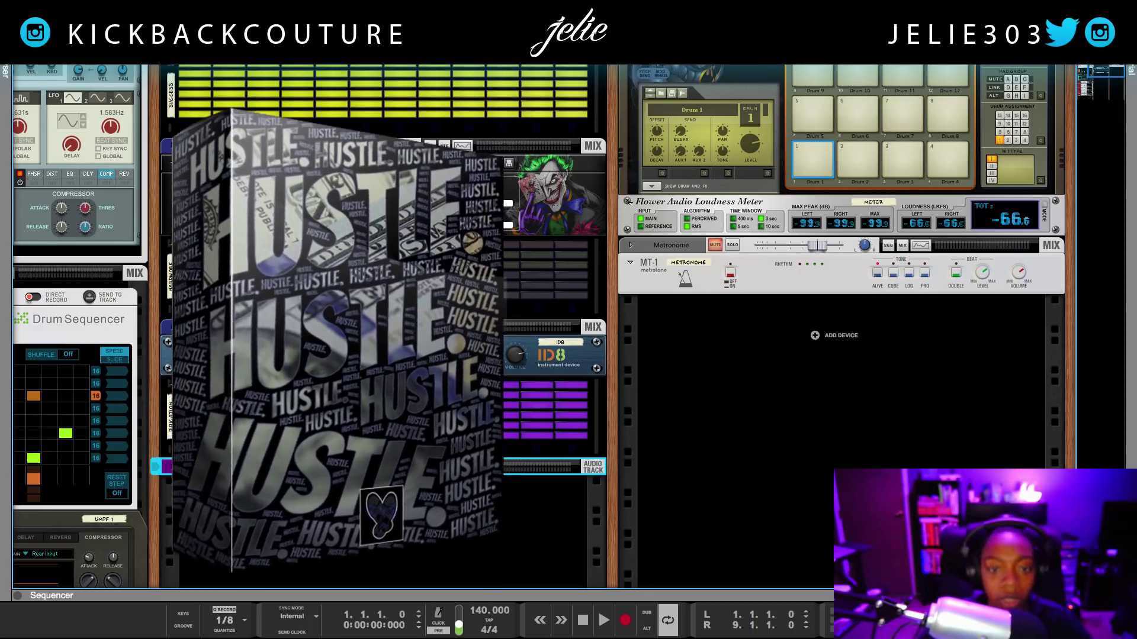
- Play back the soloed audio track and stop after a few bars
scroll(609, 326, "up", 6)
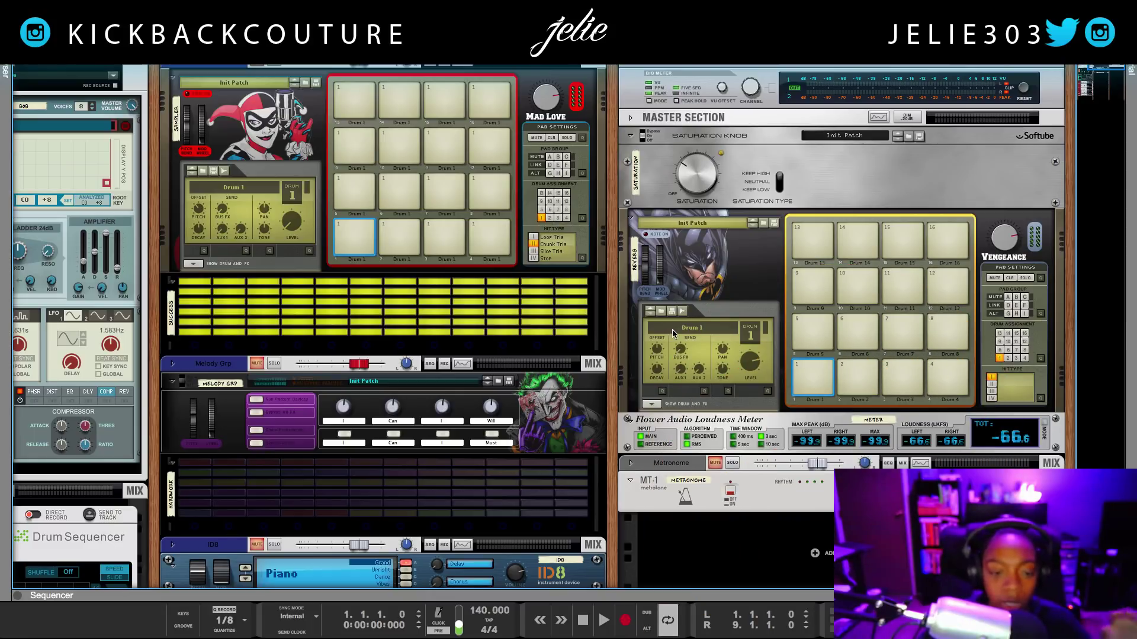
scroll(673, 329, "down", 5)
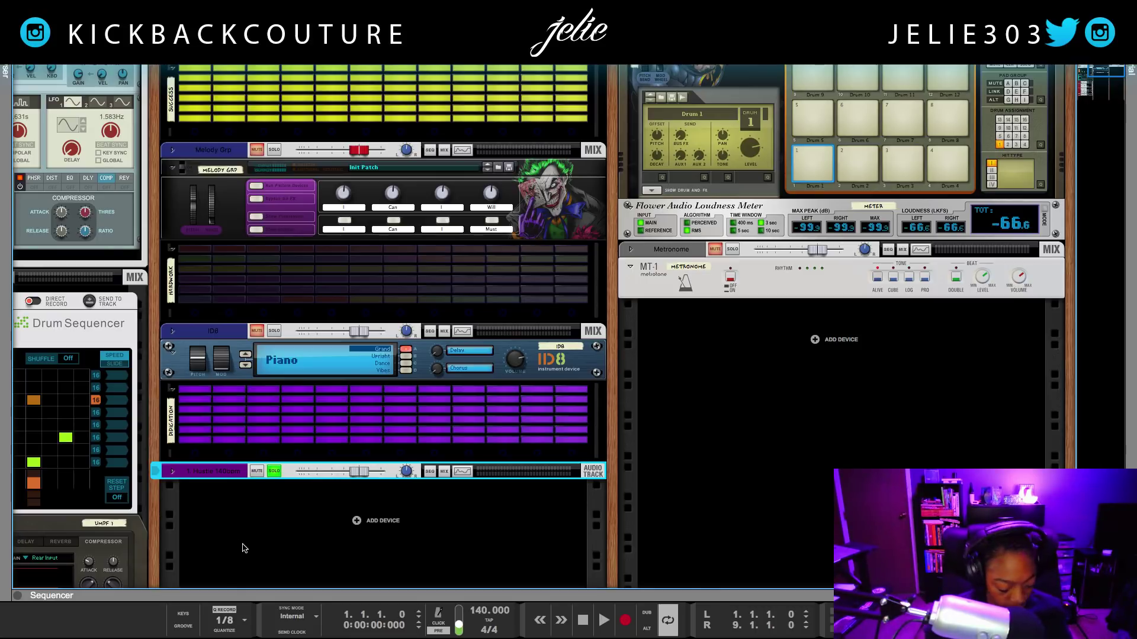
key("space")
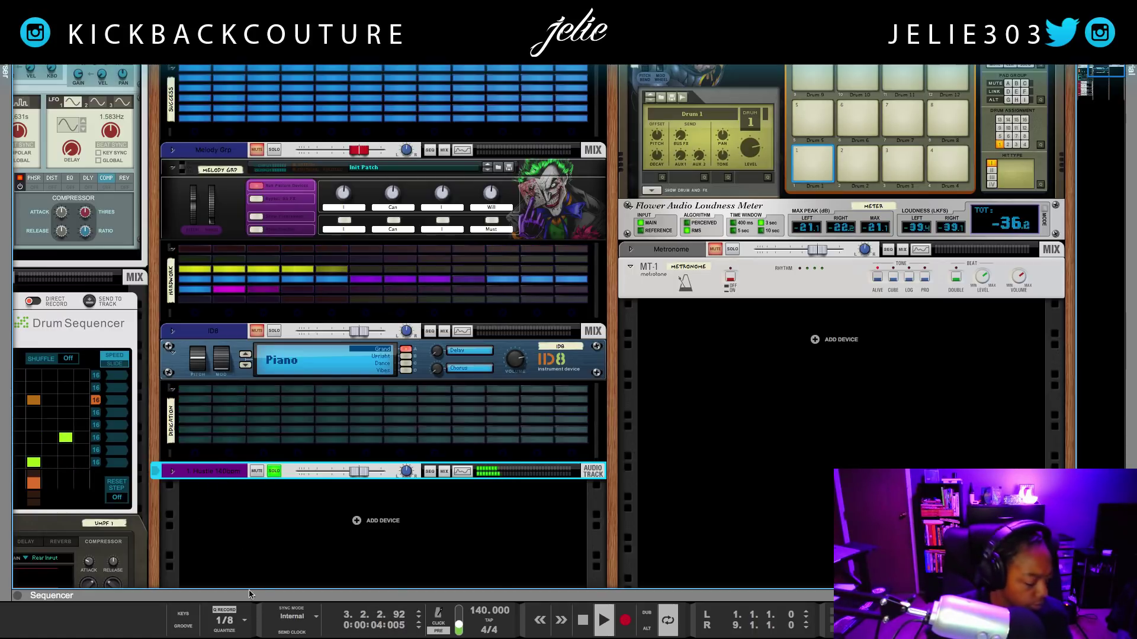
scroll(260, 554, "left", 4)
scroll(273, 554, "left", 2)
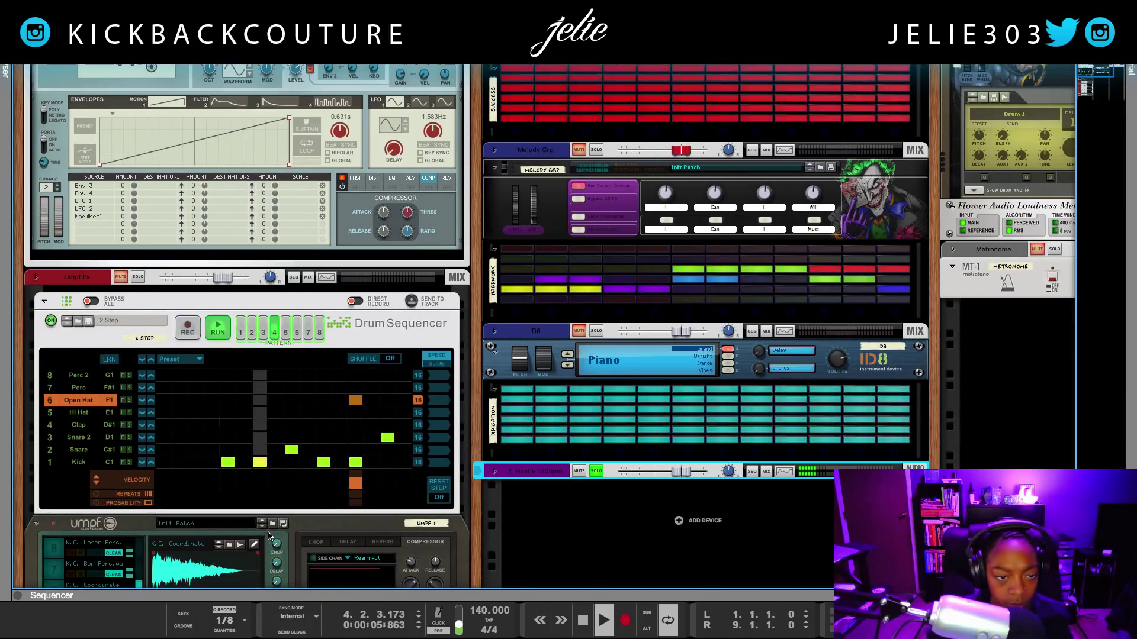
key("space")
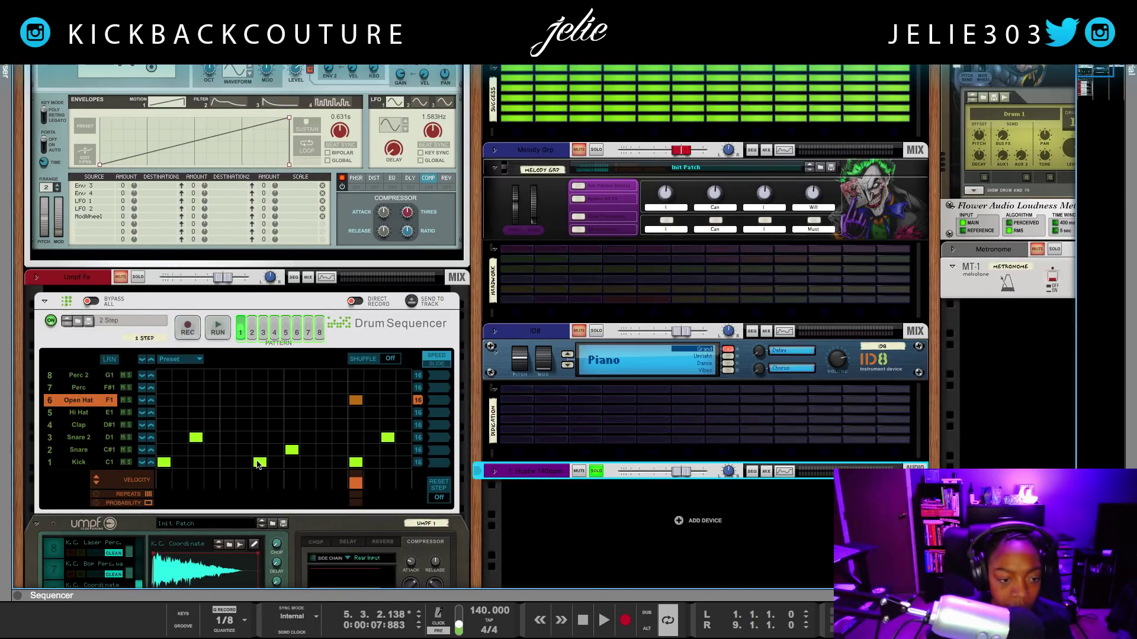
- Turn off solo on the audio track and play the full beat briefly from the start
left_click(596, 471)
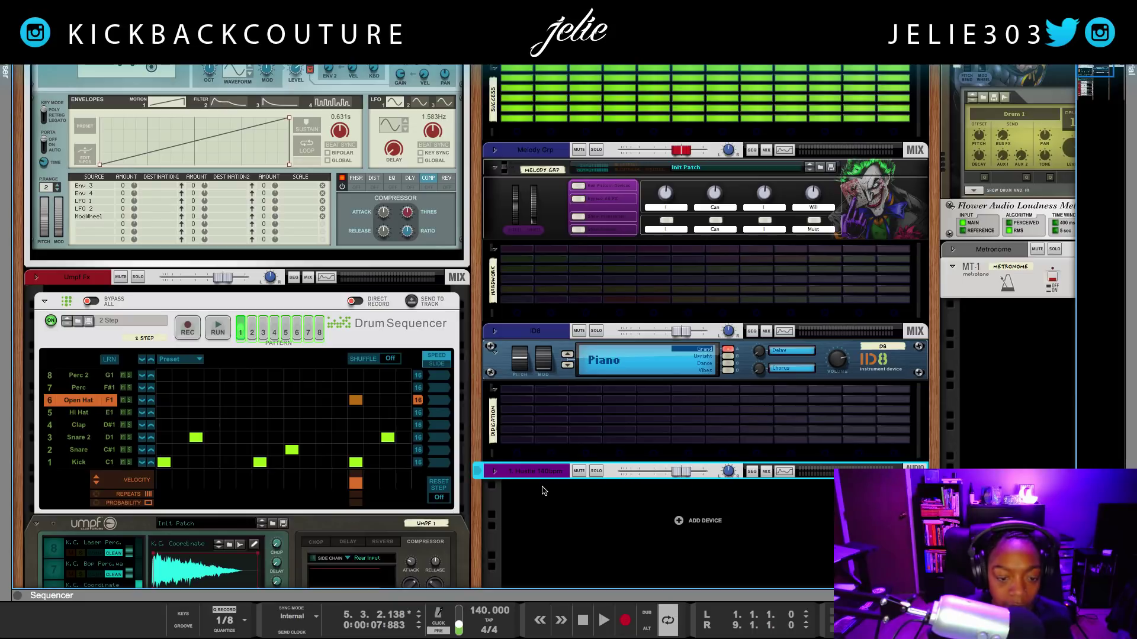
key("Home")
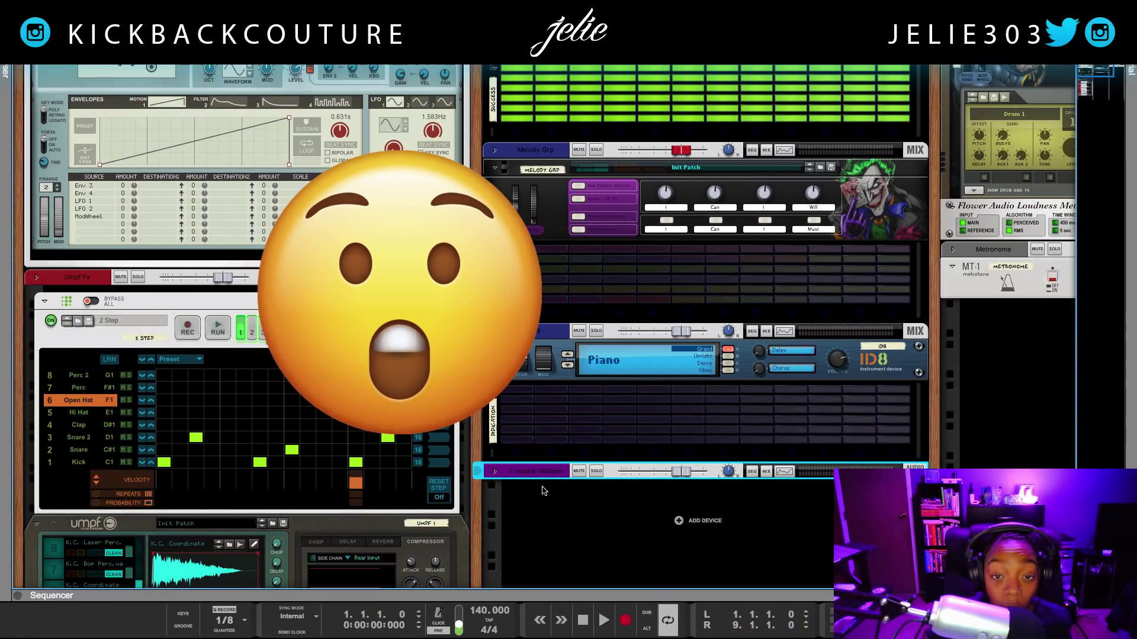
key("space")
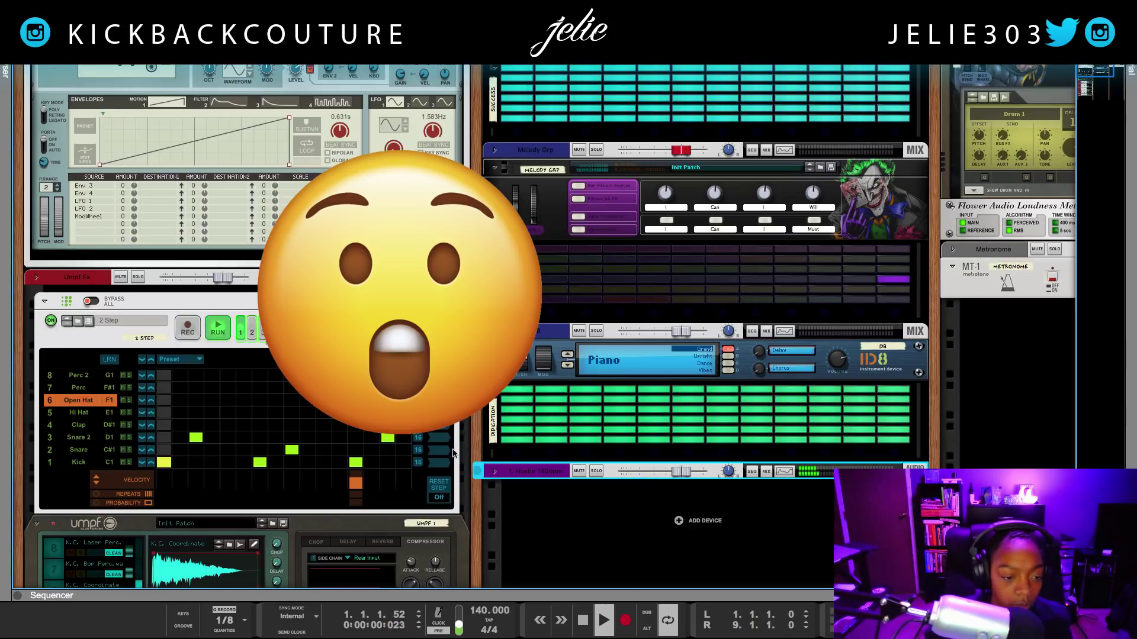
key("space")
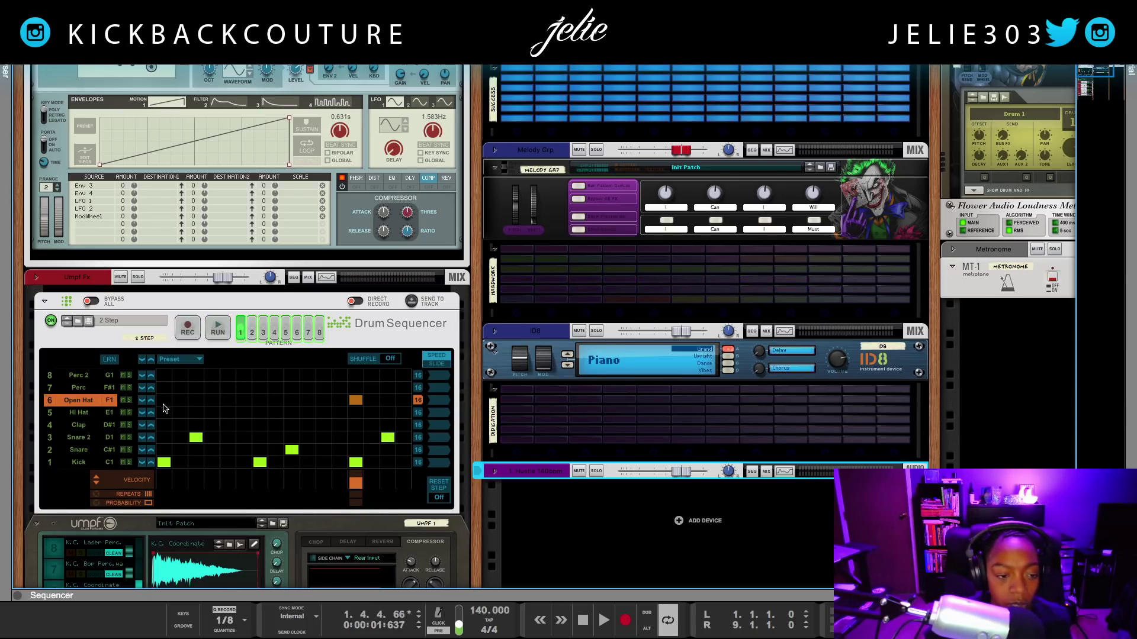
- Add a hi-hat hit with 3 repeats on step 1 of pattern 1 and audition it
left_click(164, 413)
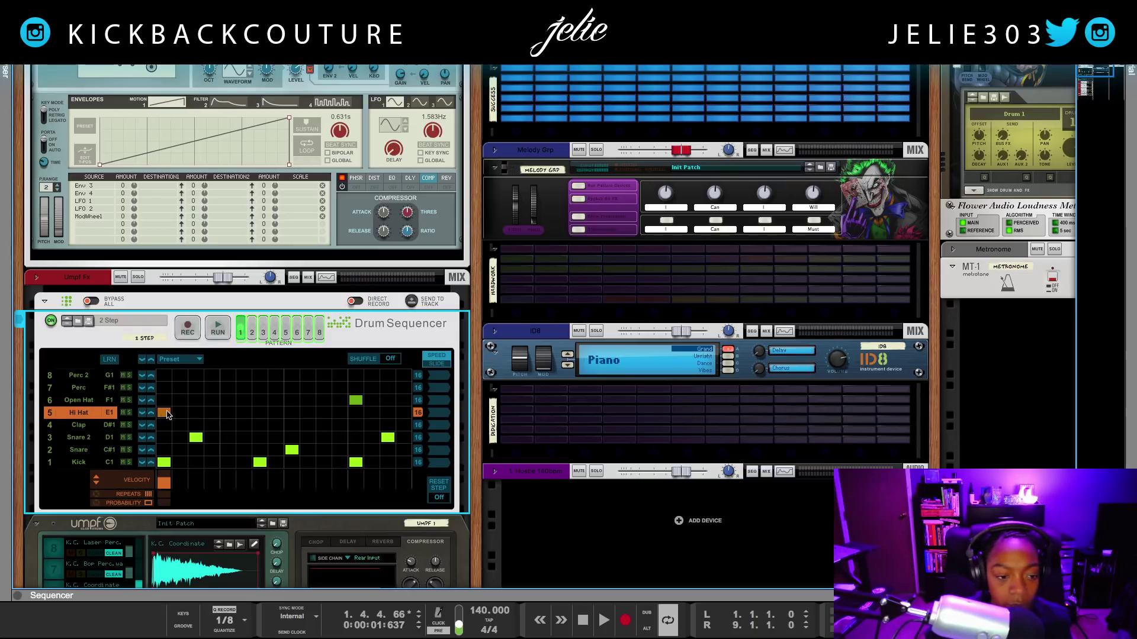
left_click(163, 493)
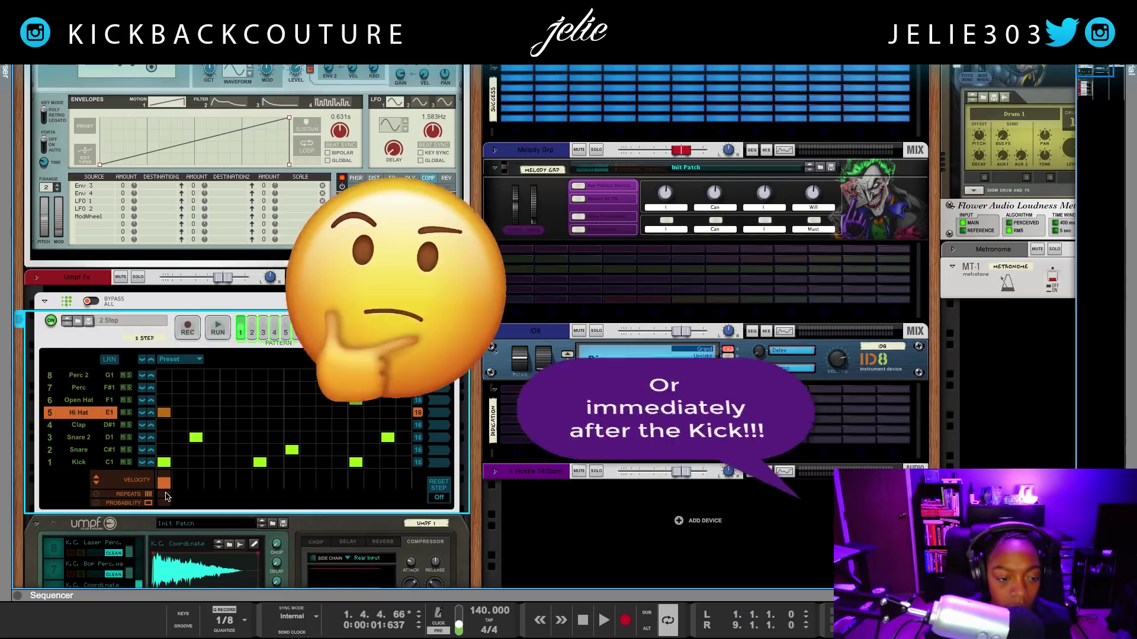
left_click(164, 492)
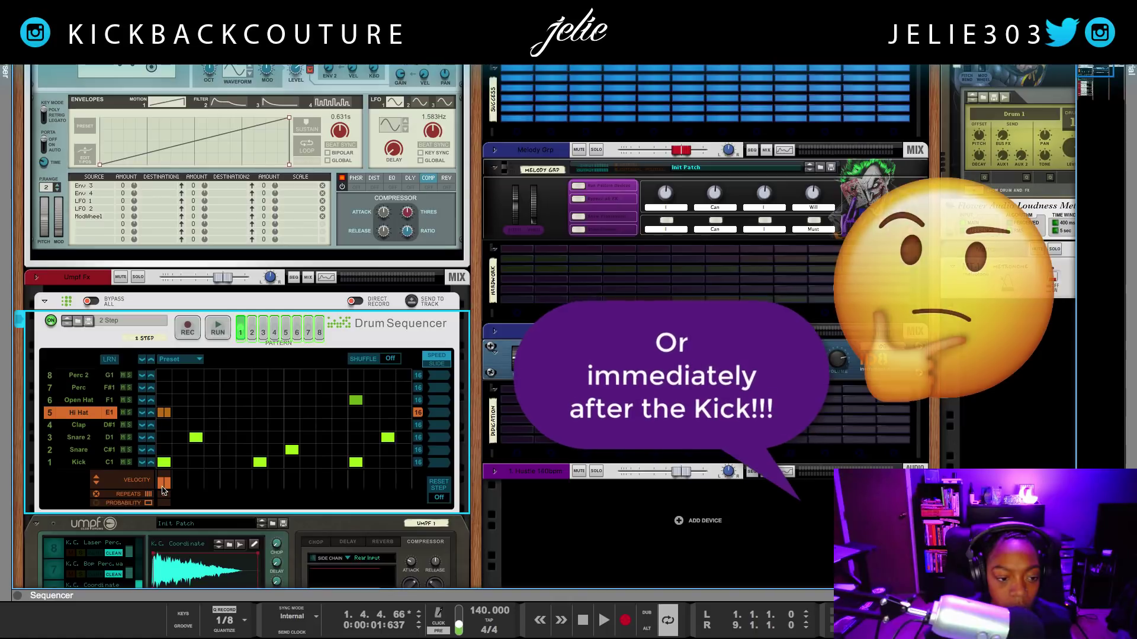
key("space")
key("space")
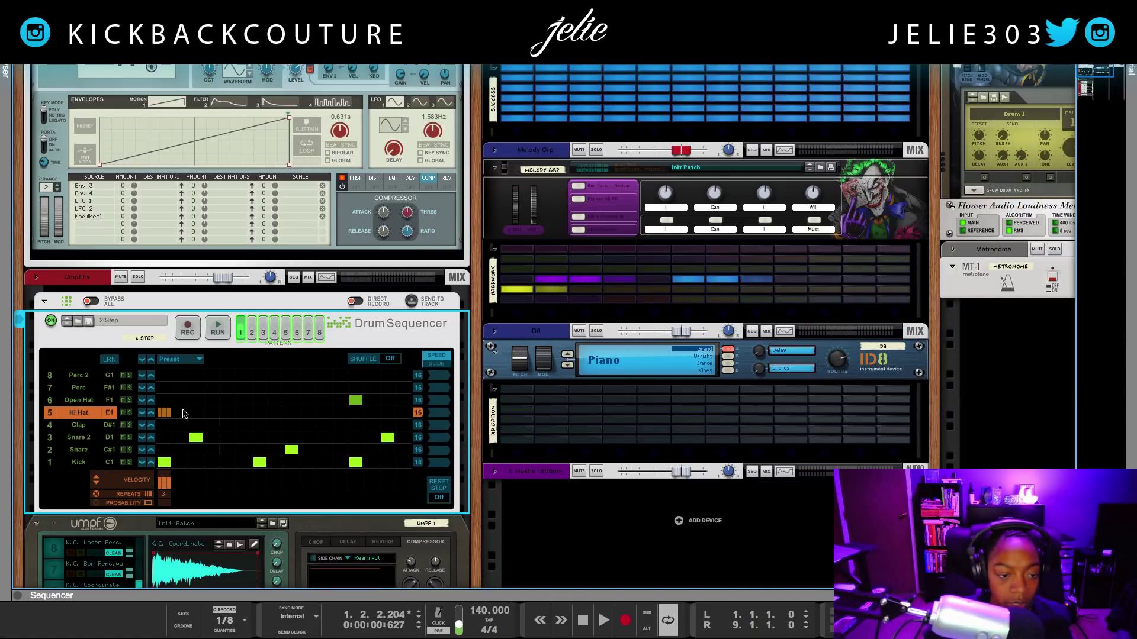
- Add hi-hat hits on steps 2 and 3 of pattern 1 and audition them from the start
left_click(180, 413)
left_click(196, 413)
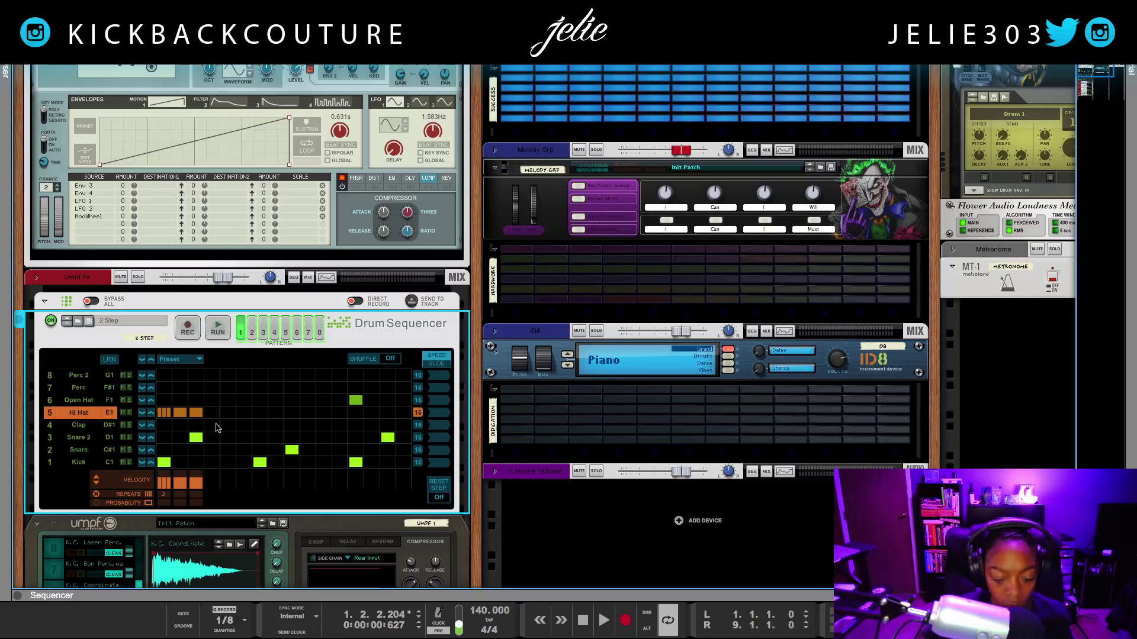
key("shift+Return")
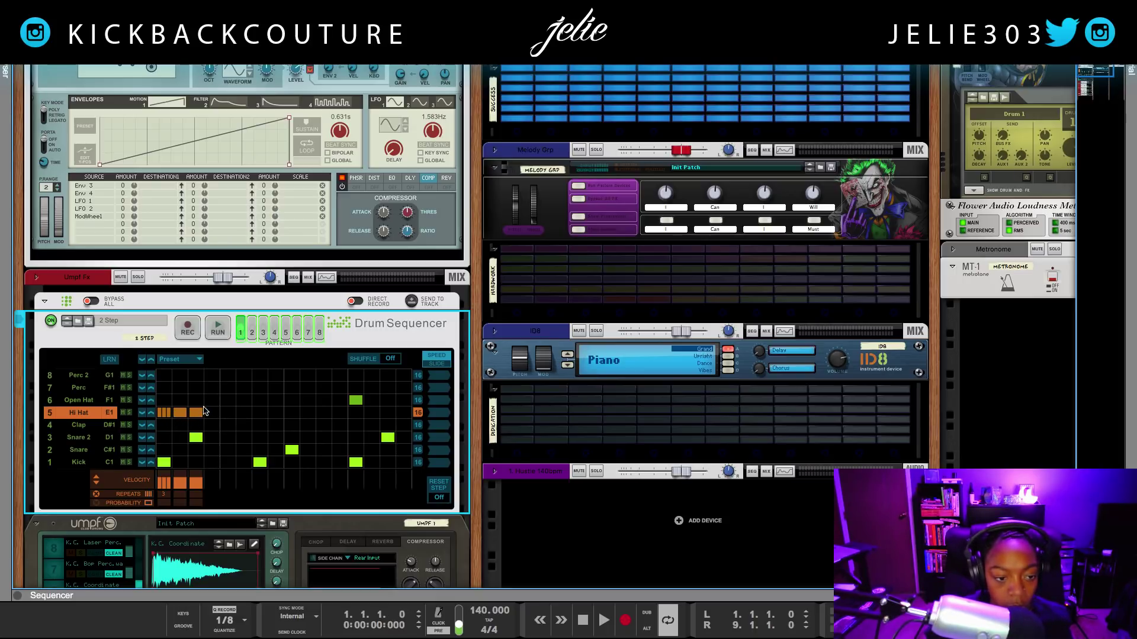
key("space")
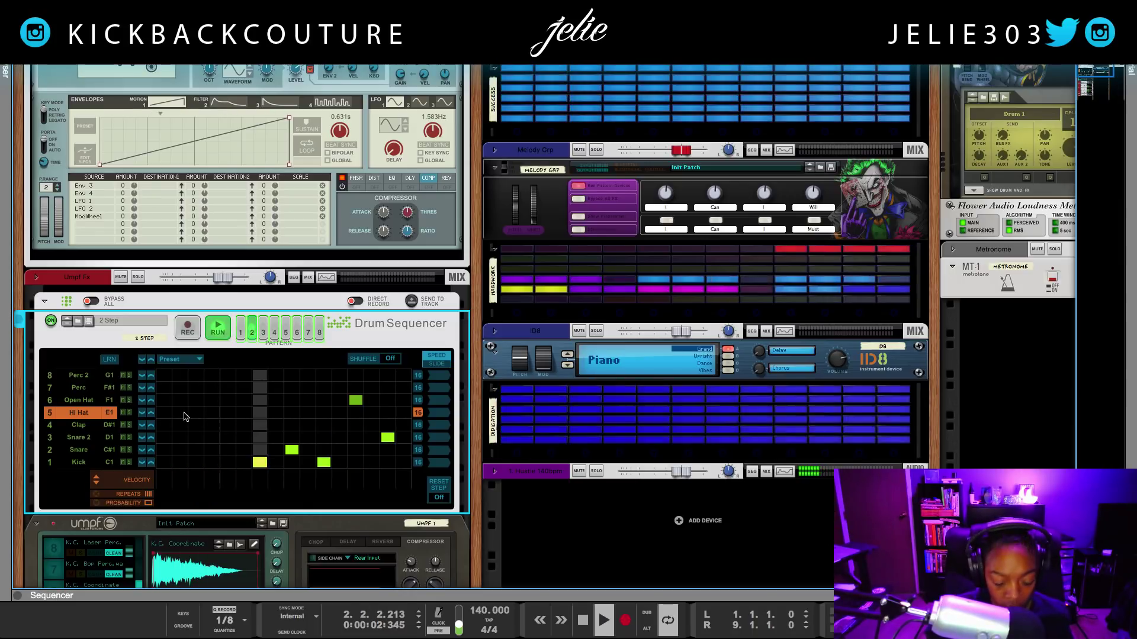
key("KP_1")
key("space")
- Add hi-hat hits on steps 5, 6 and 7 of pattern 1 and audition the beat
left_click(231, 413)
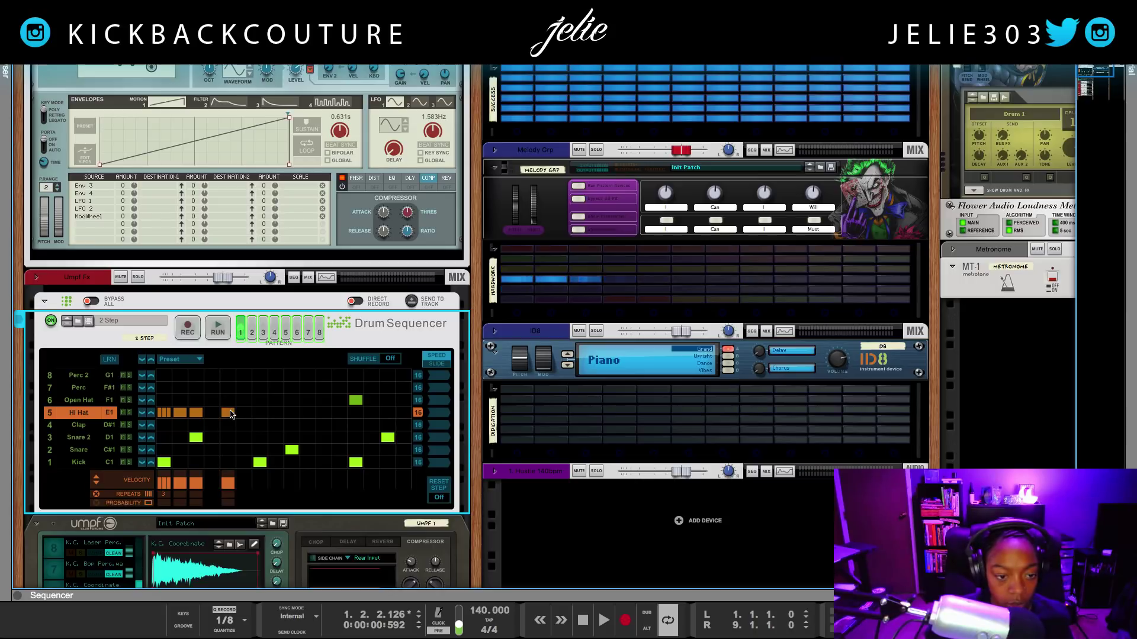
left_click(244, 413)
left_click(260, 413)
key("space")
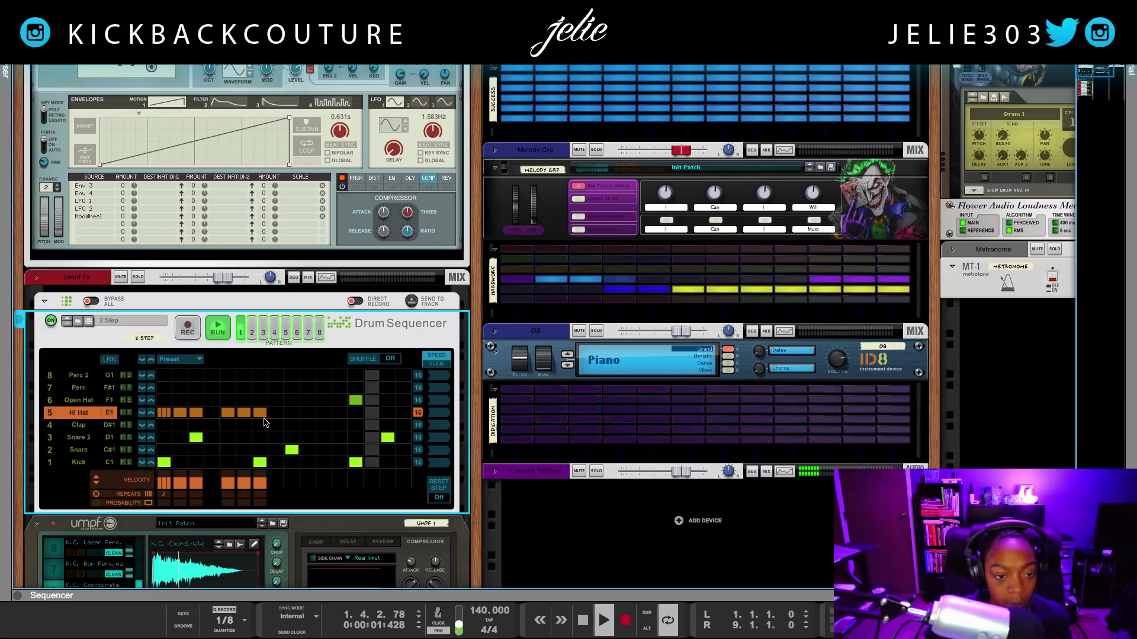
key("space")
- Add a hi-hat hit with 7 repeats on step 9 of pattern 1 and play it back
left_click(292, 413)
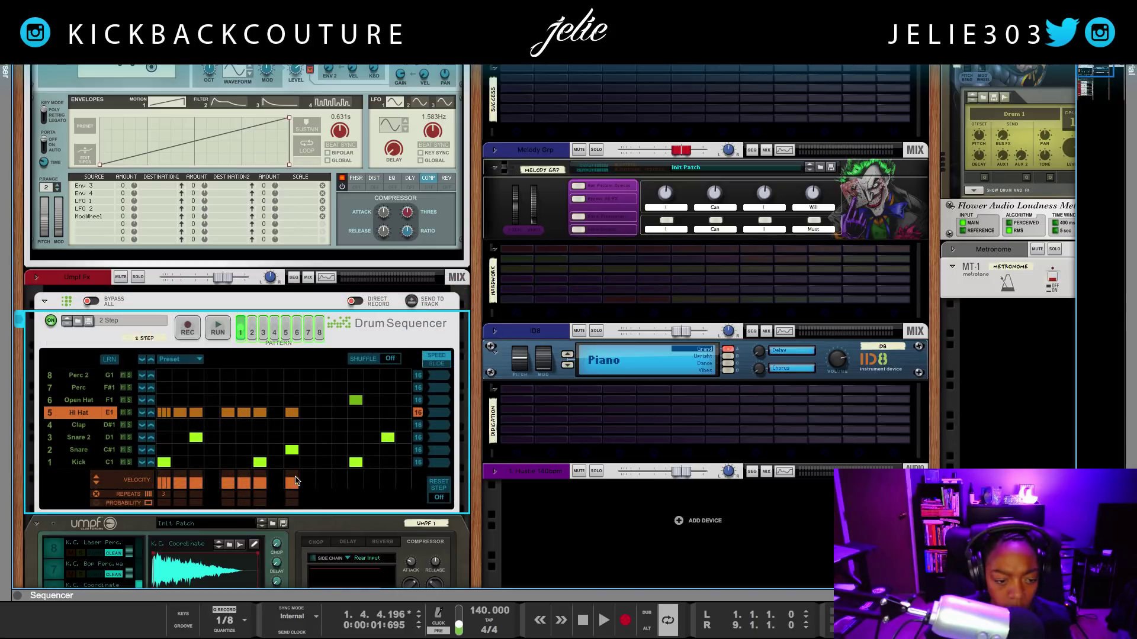
left_click_drag(290, 492, 308, 439)
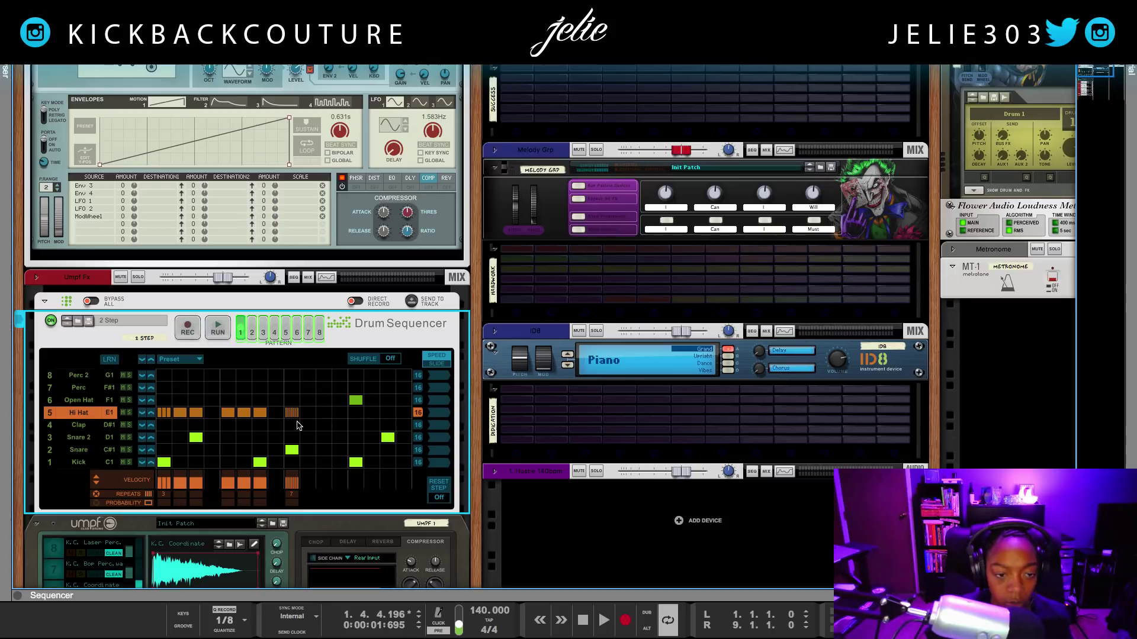
key("space")
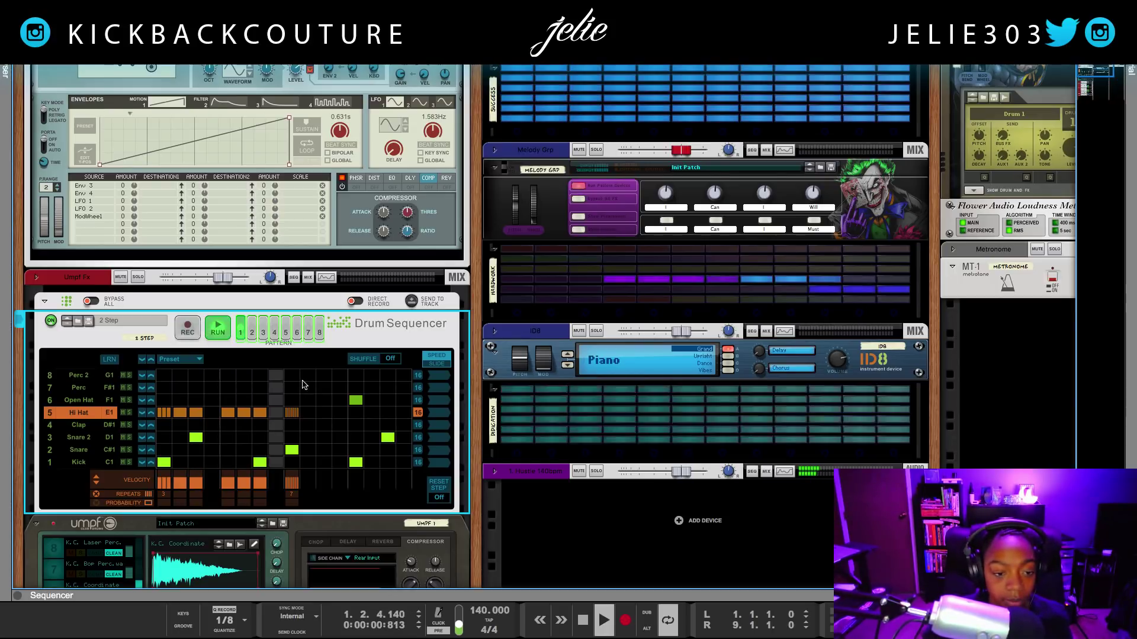
key("space")
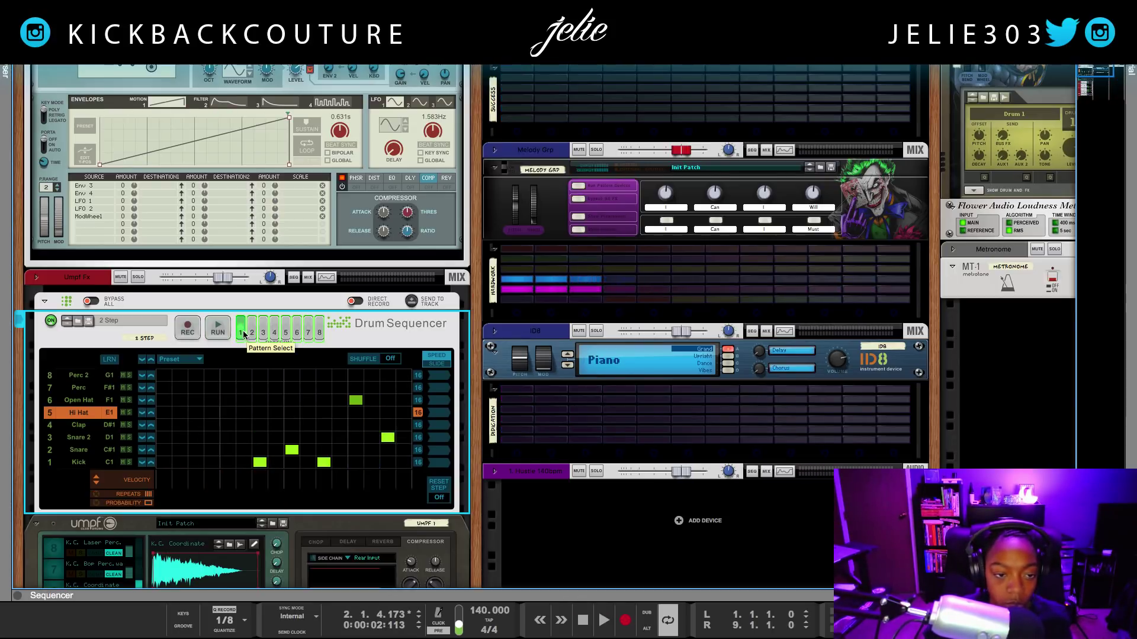
- Add hi-hat hits on steps 10 and 11 of pattern 1 and audition the result
left_click_drag(308, 415, 318, 414)
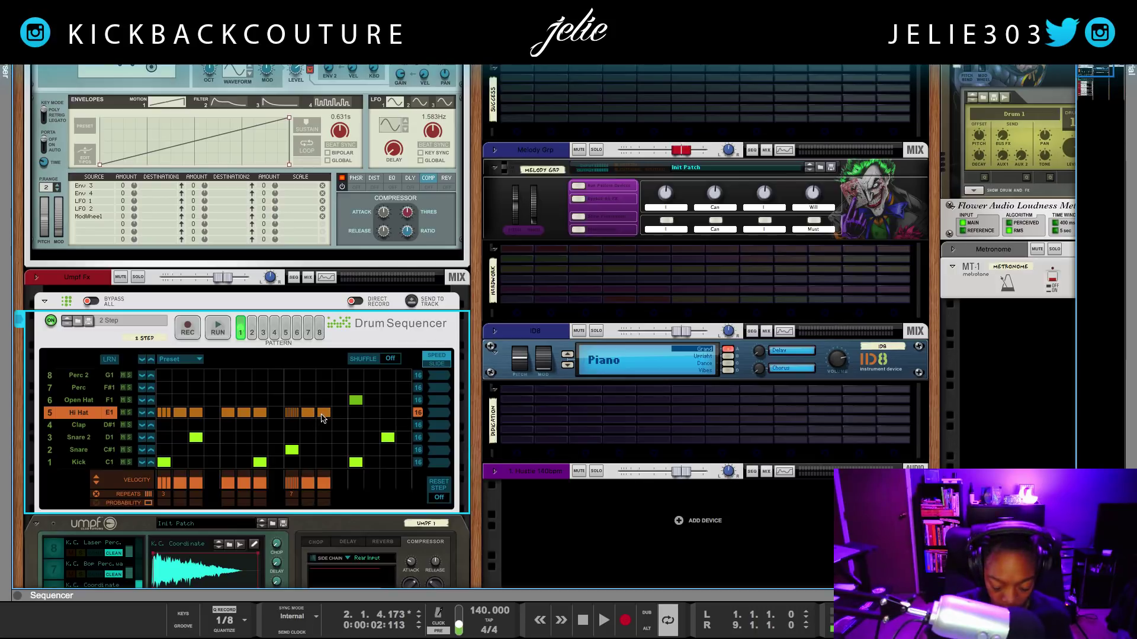
key("space")
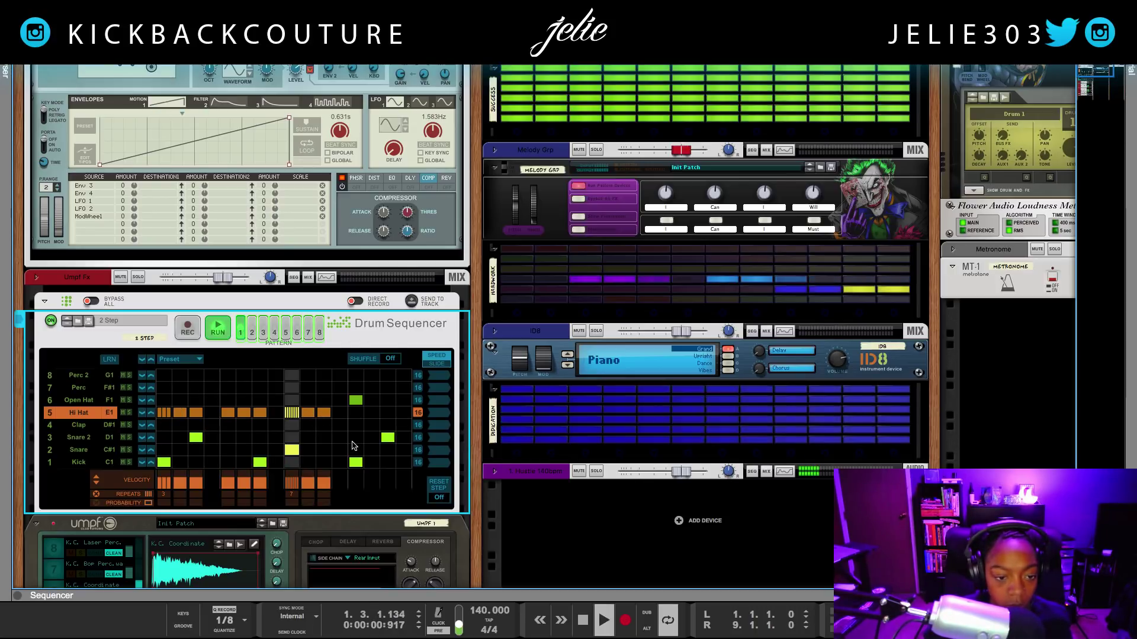
key("space")
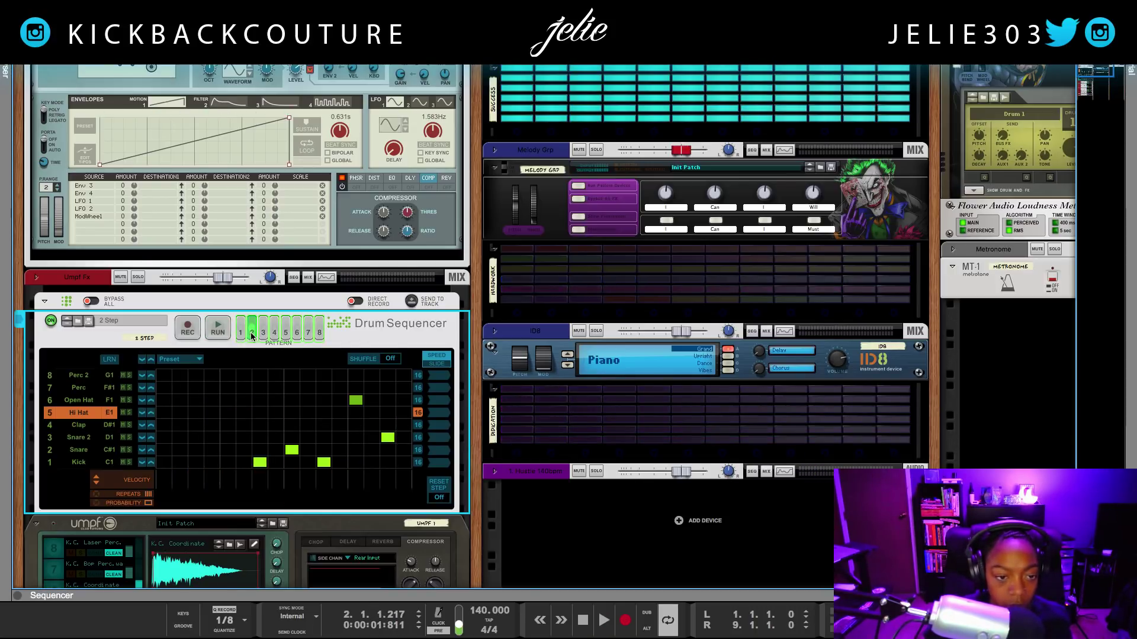
- Copy the hi-hat lane from pattern 1 and paste it into the hi-hat lane of pattern 2
left_click(241, 332)
left_click(197, 360)
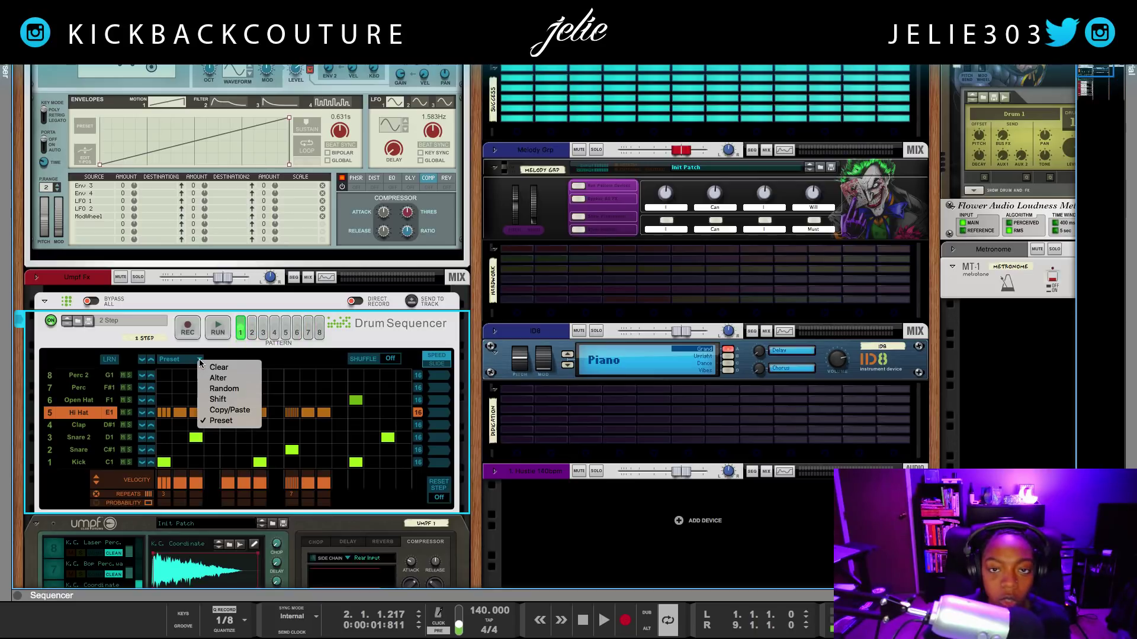
left_click(240, 411)
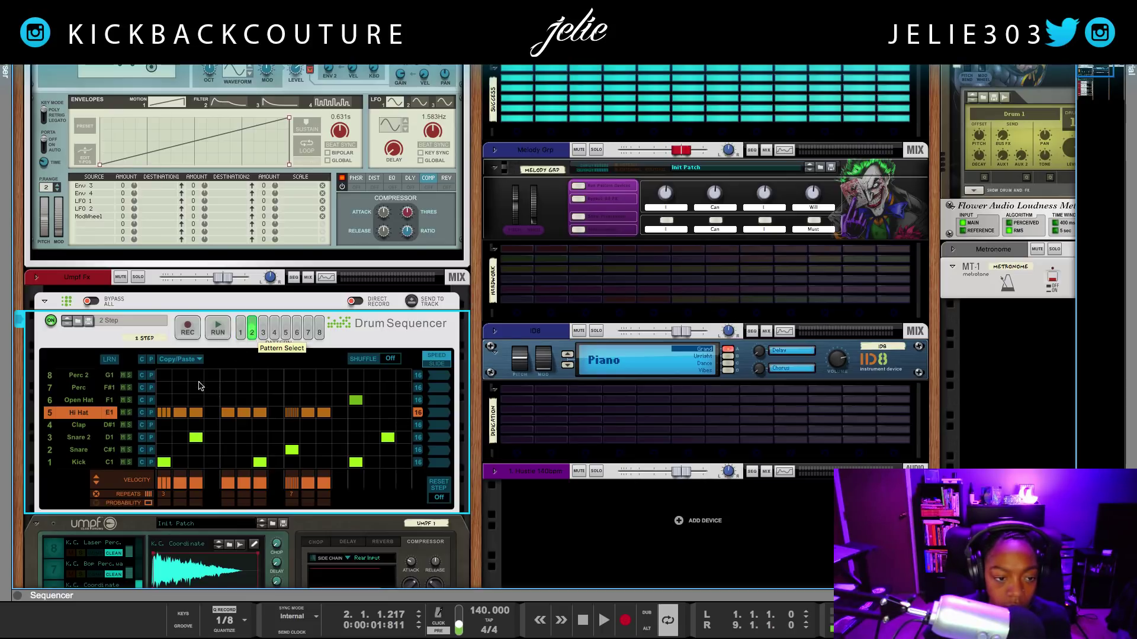
left_click(252, 333)
left_click(150, 415)
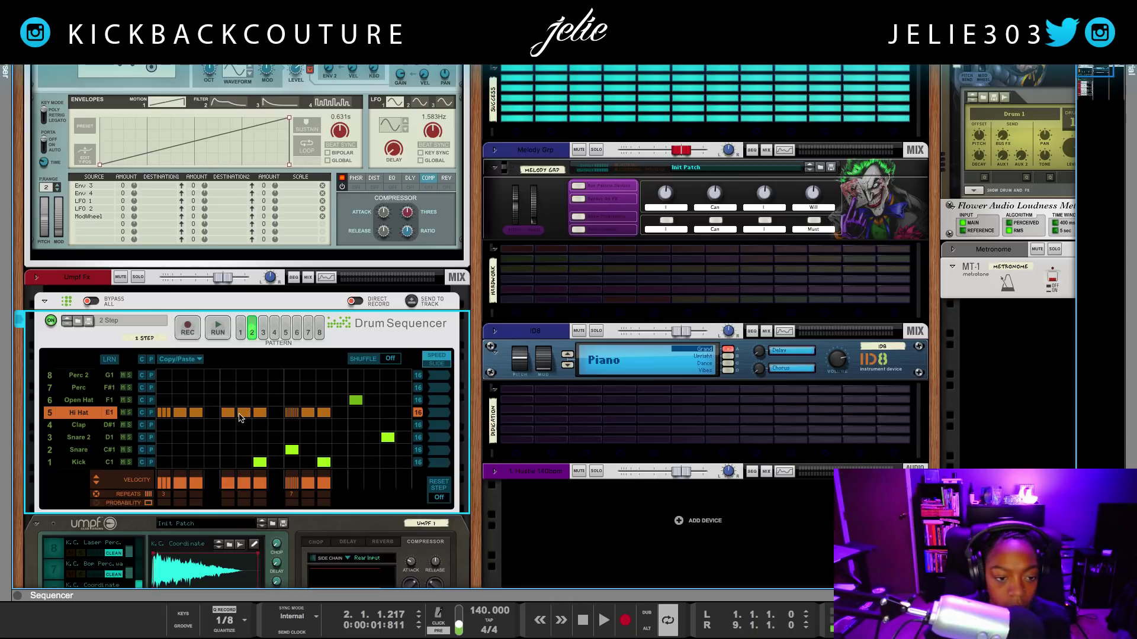
- Remove the hi-hat hits on steps 2 and 5 of pattern 2 and audition the pattern
left_click(180, 414)
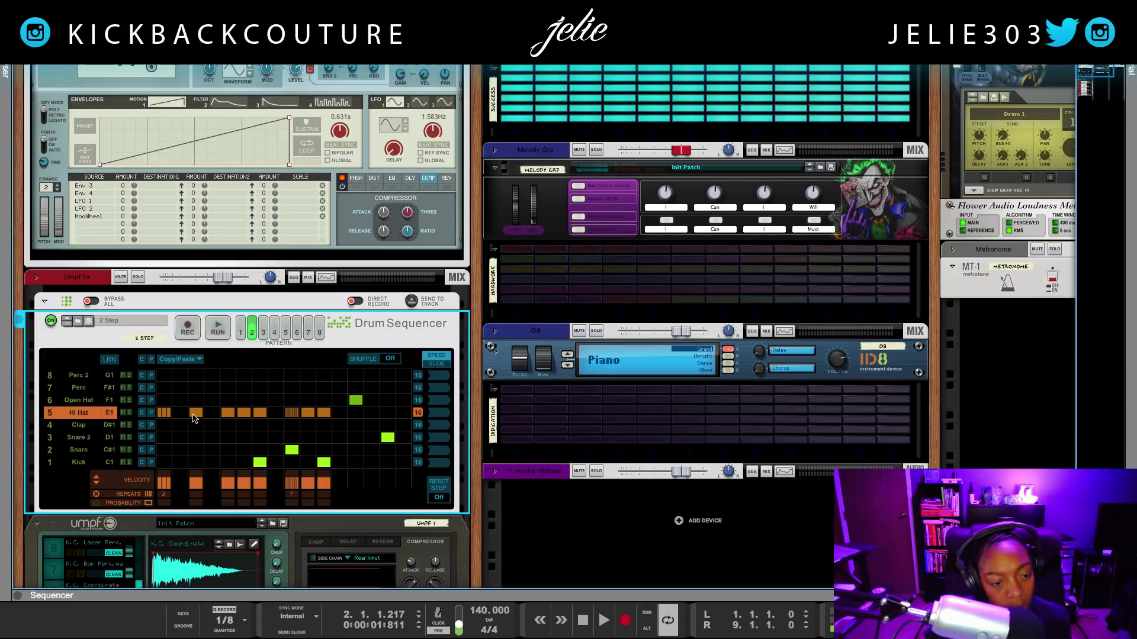
left_click(230, 414)
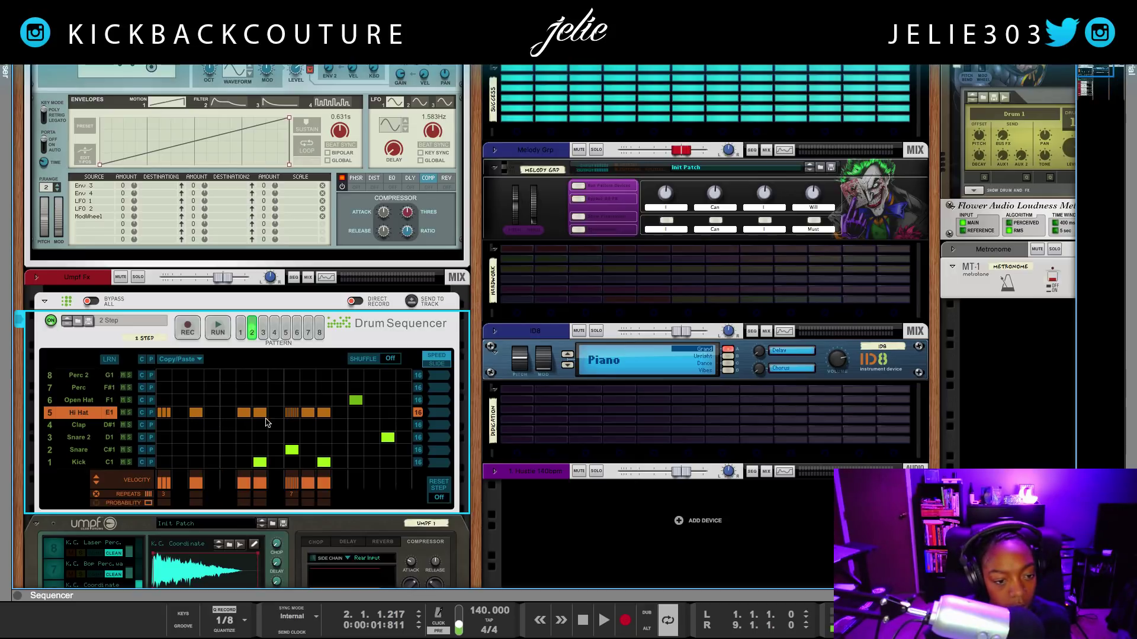
left_click(217, 328)
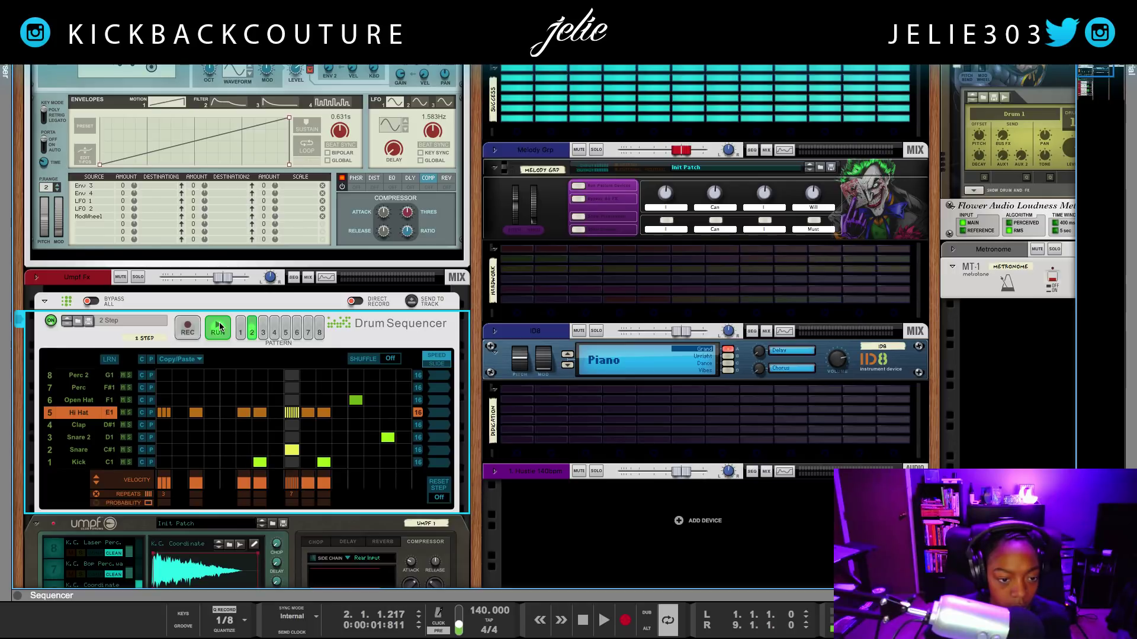
left_click(222, 328)
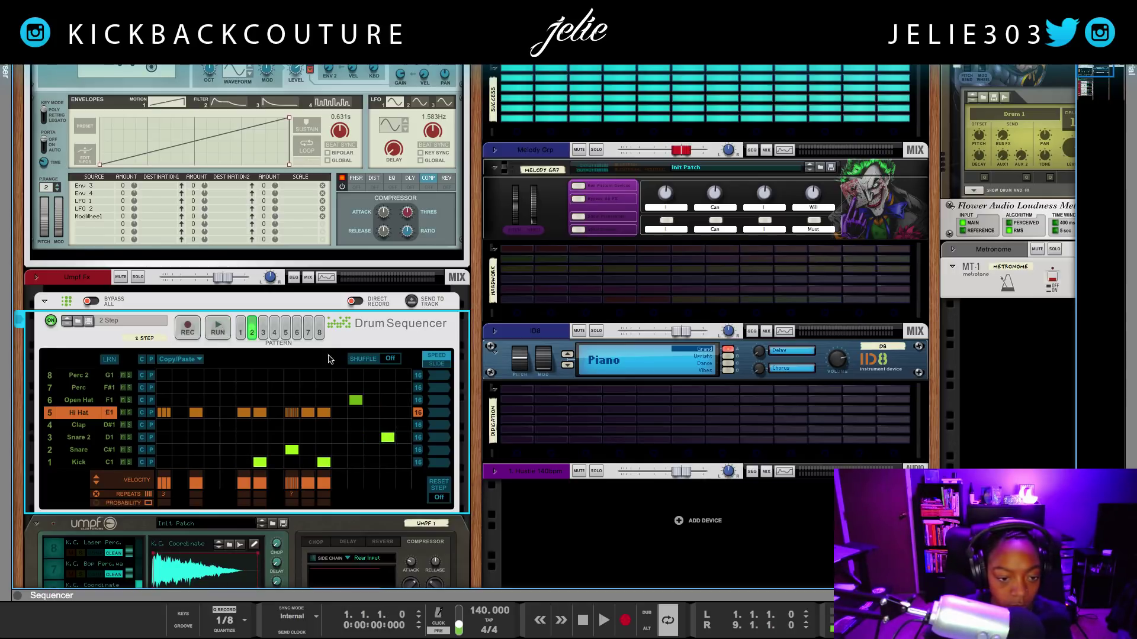
- Set the hi-hat repeats on steps 9, 10 and 11 of pattern 2 to 2 each, then play the beat and reselect pattern 2
left_click_drag(295, 497, 299, 520)
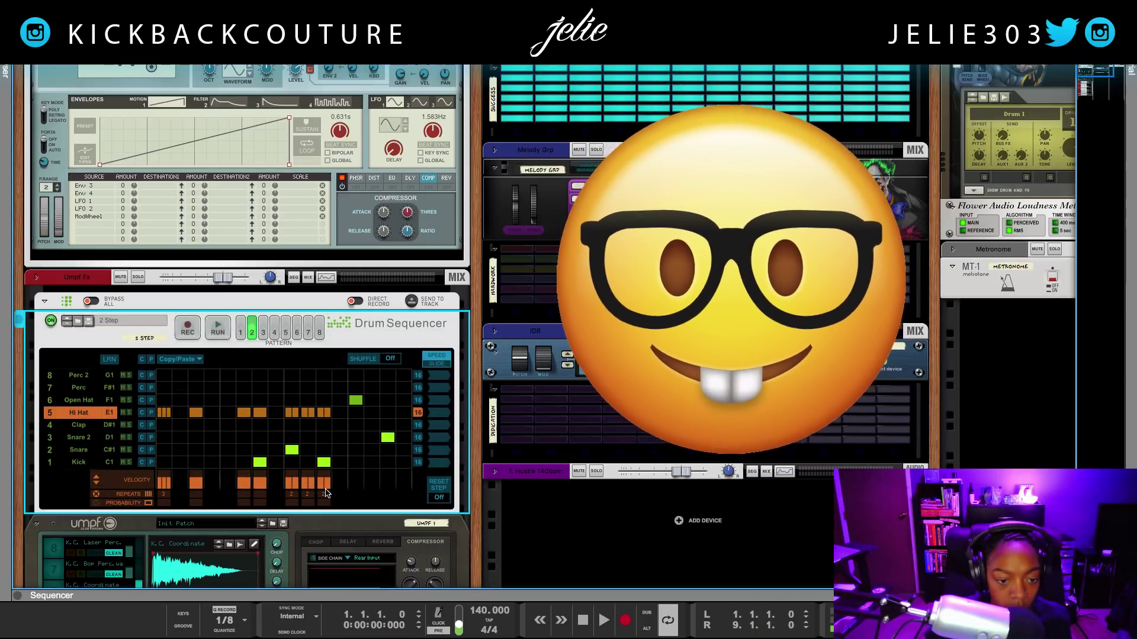
key("space")
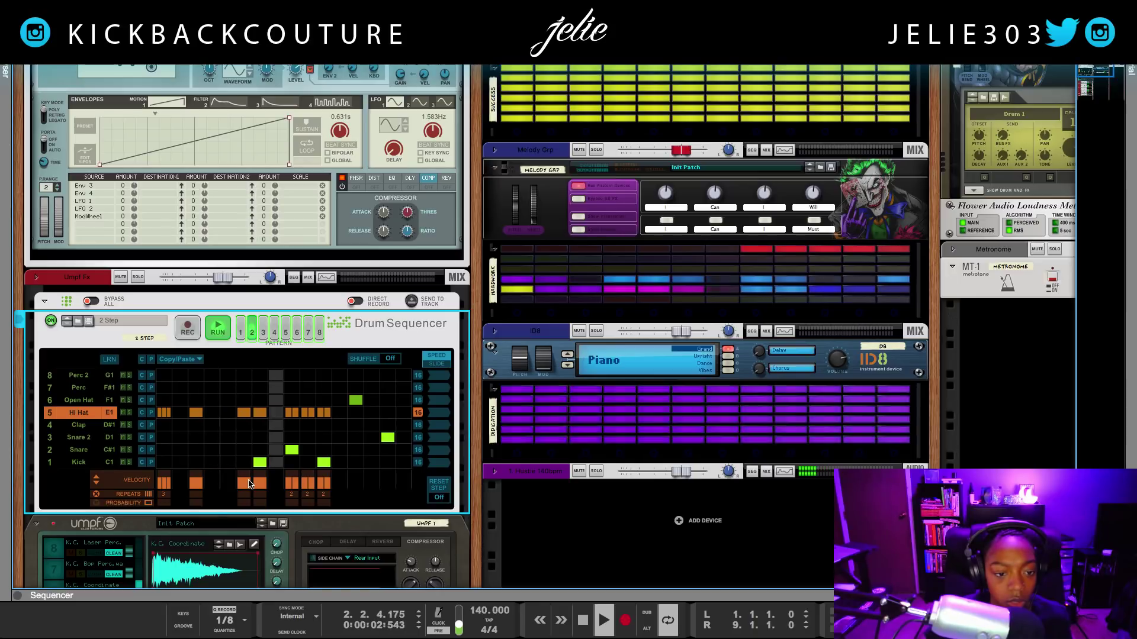
key("space")
left_click(251, 331)
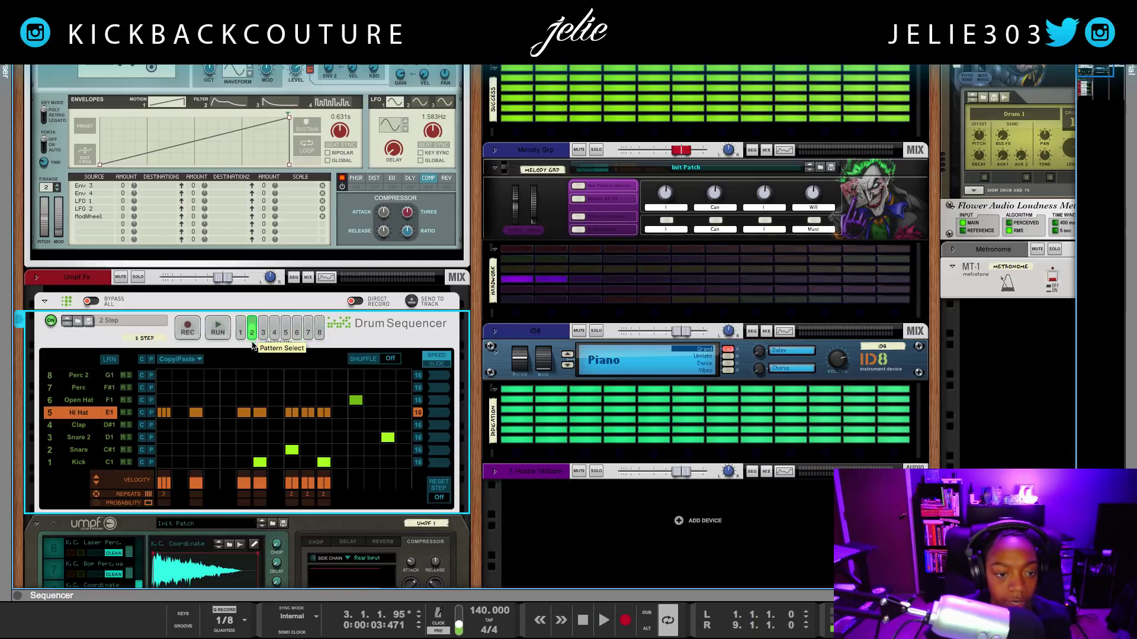
- Try a different hi-hat repeat count on step 10 of pattern 2 and audition the beat
left_click(307, 486)
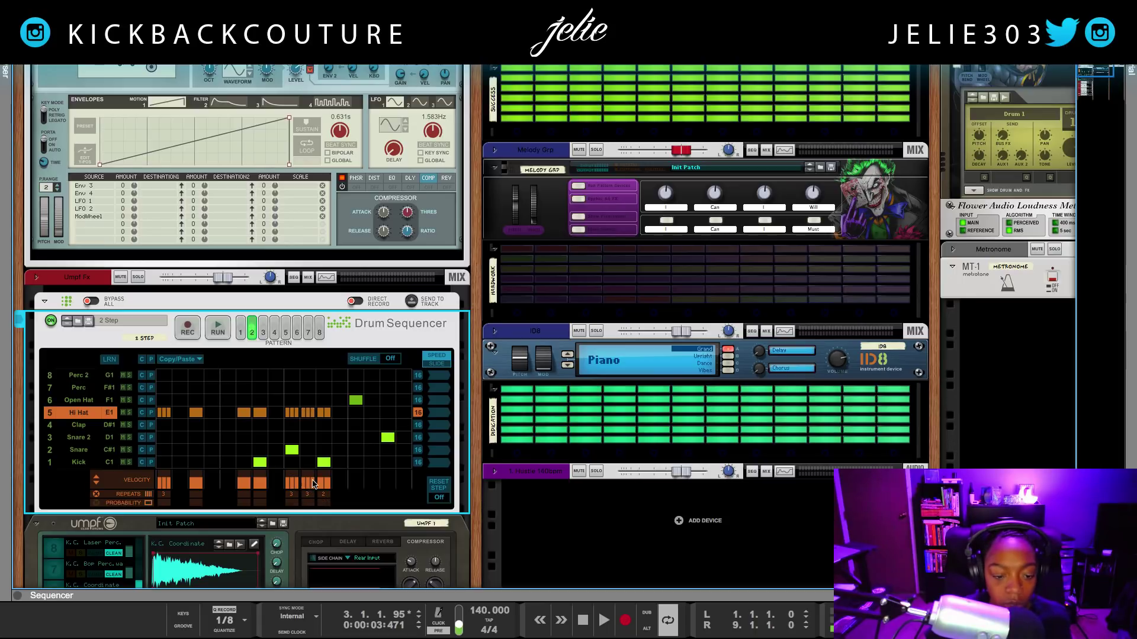
left_click(214, 334)
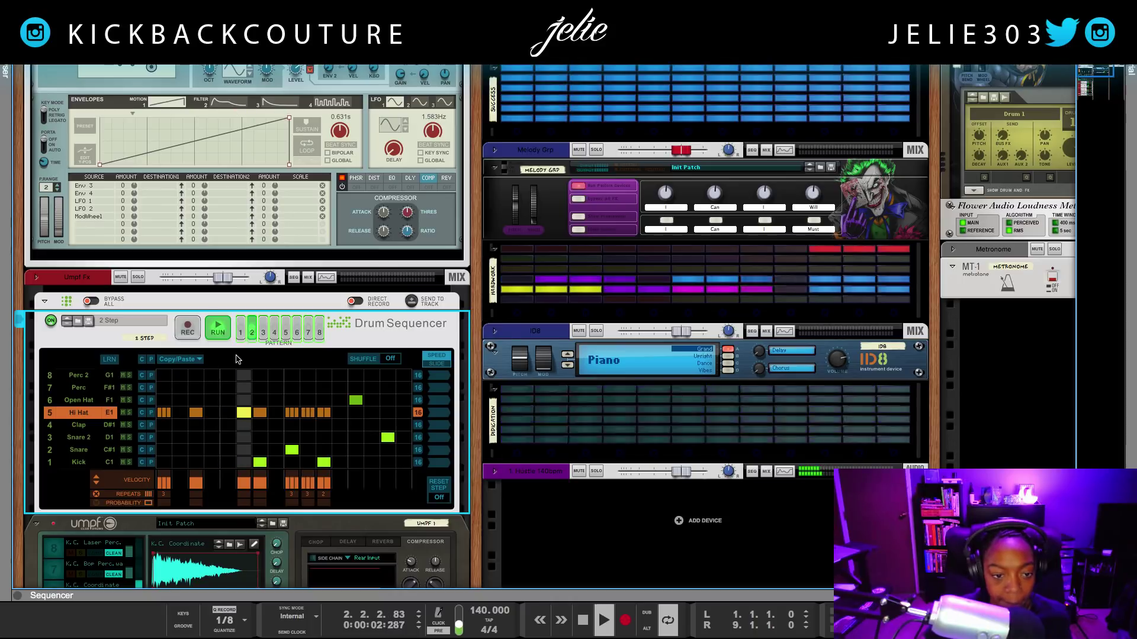
key("space")
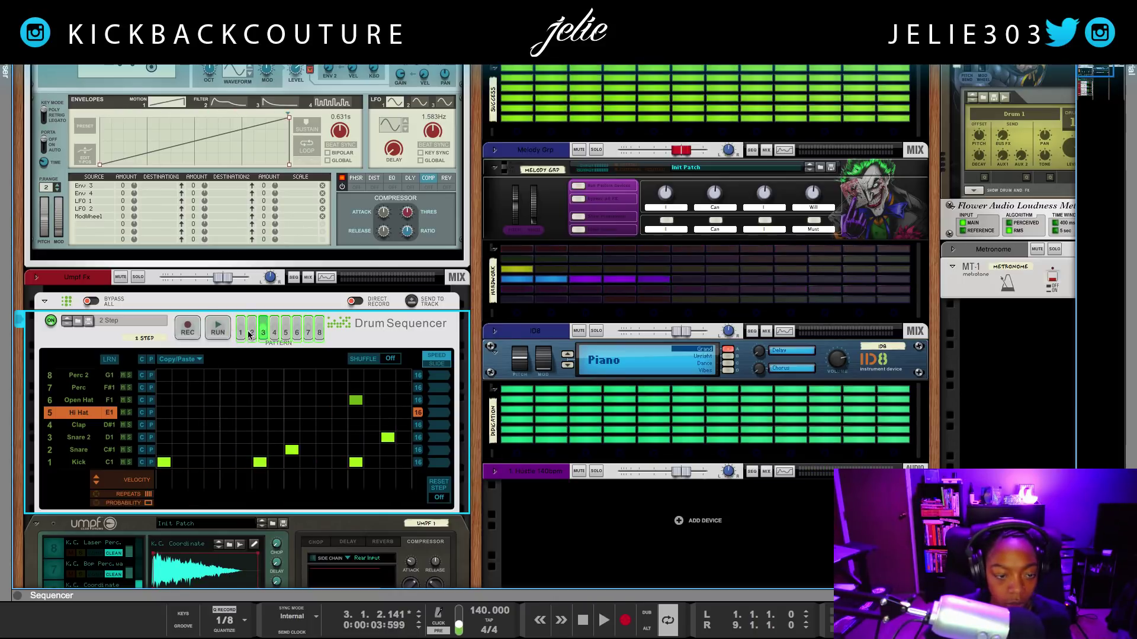
- Reset the hi-hat repeats on steps 10 and 11 of pattern 2 to single hits and audition the beat
left_click(251, 333)
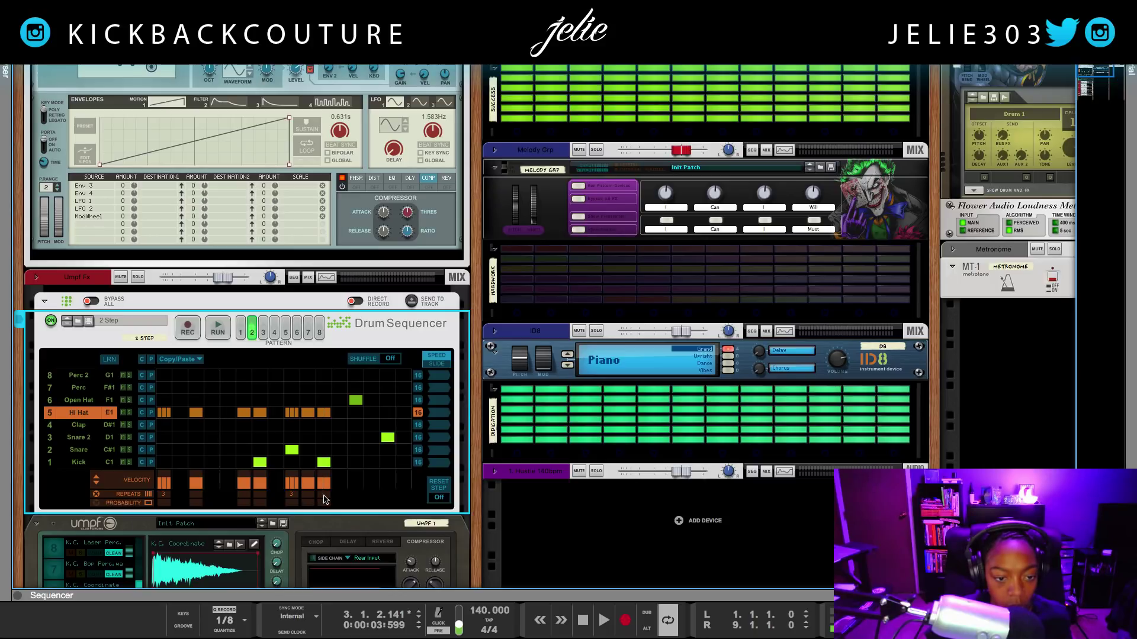
left_click(251, 333)
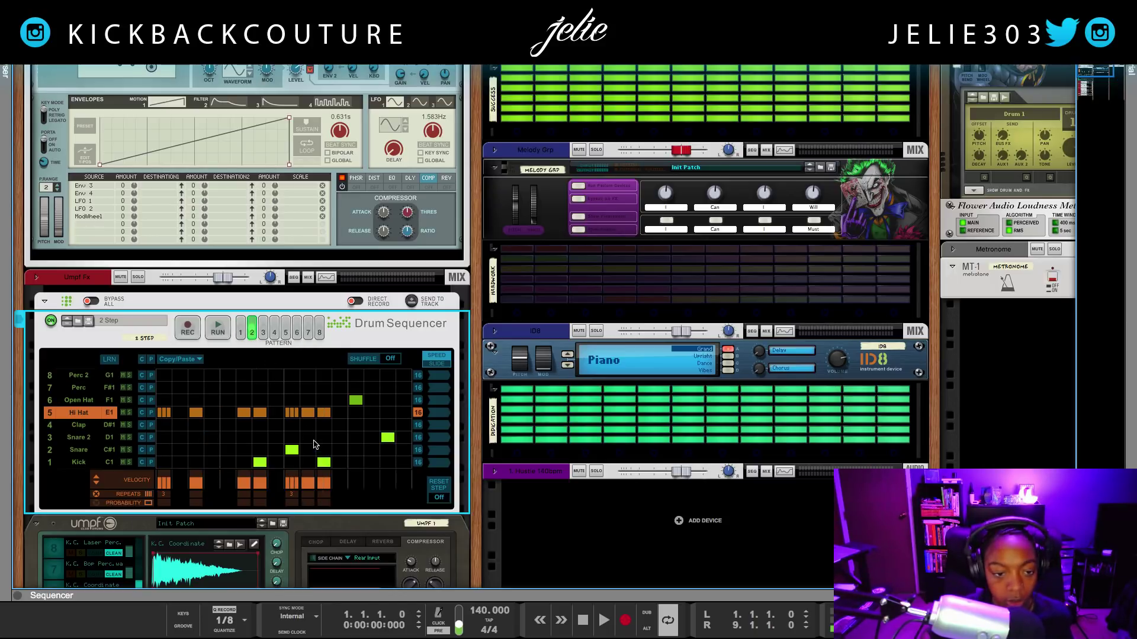
key("space")
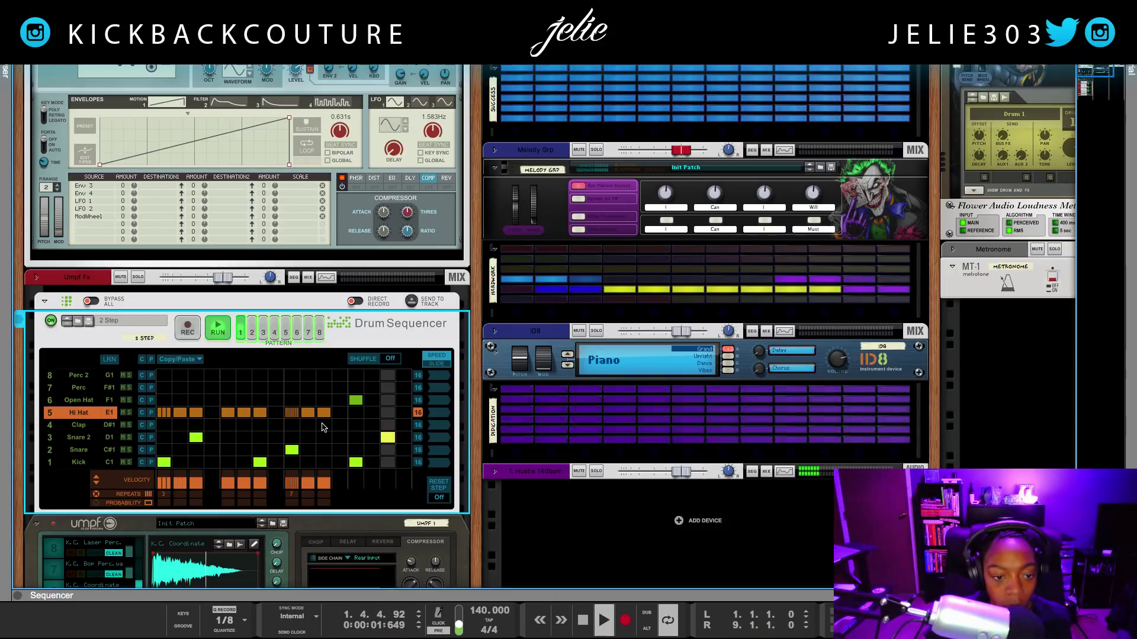
key("space")
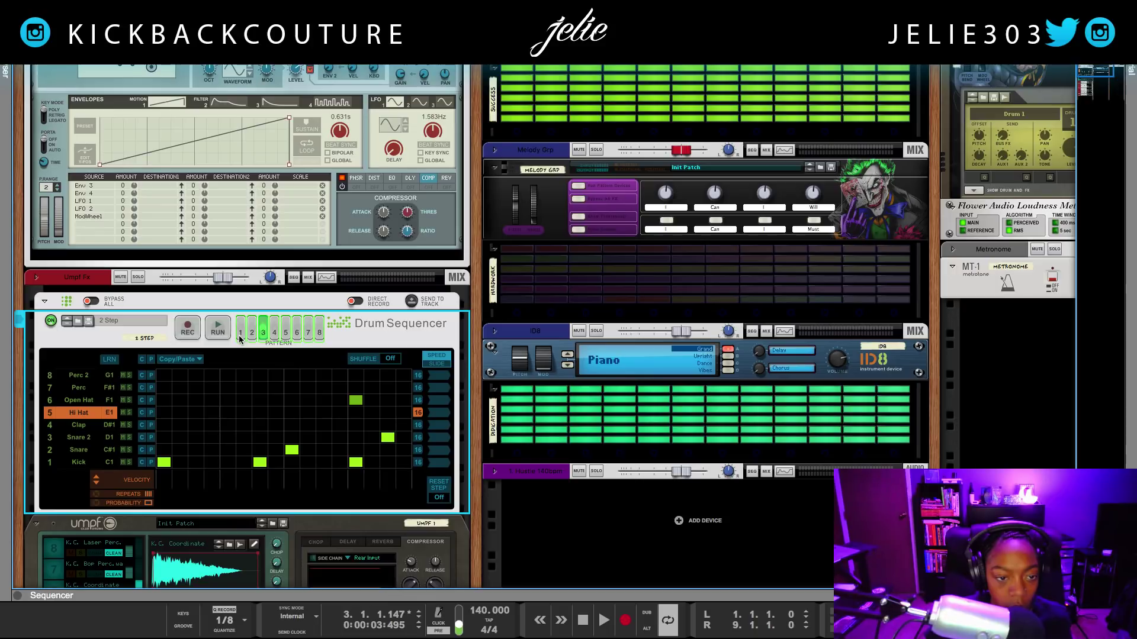
- Copy the hi-hat lane from pattern 1 and paste it into the hi-hat lane of pattern 3
left_click(164, 412)
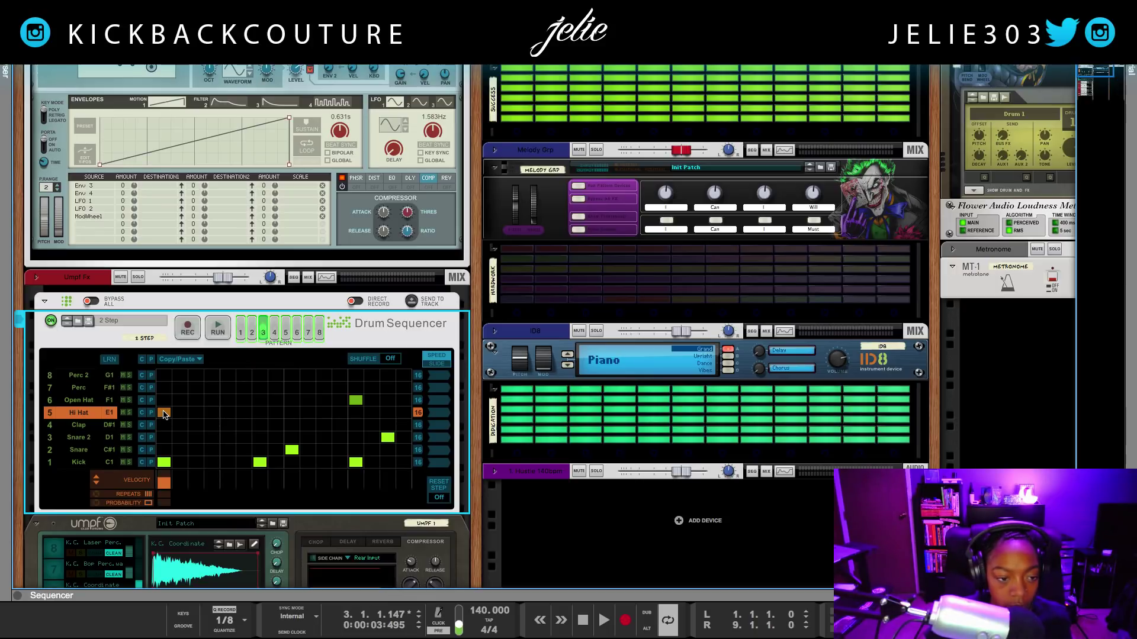
left_click(240, 332)
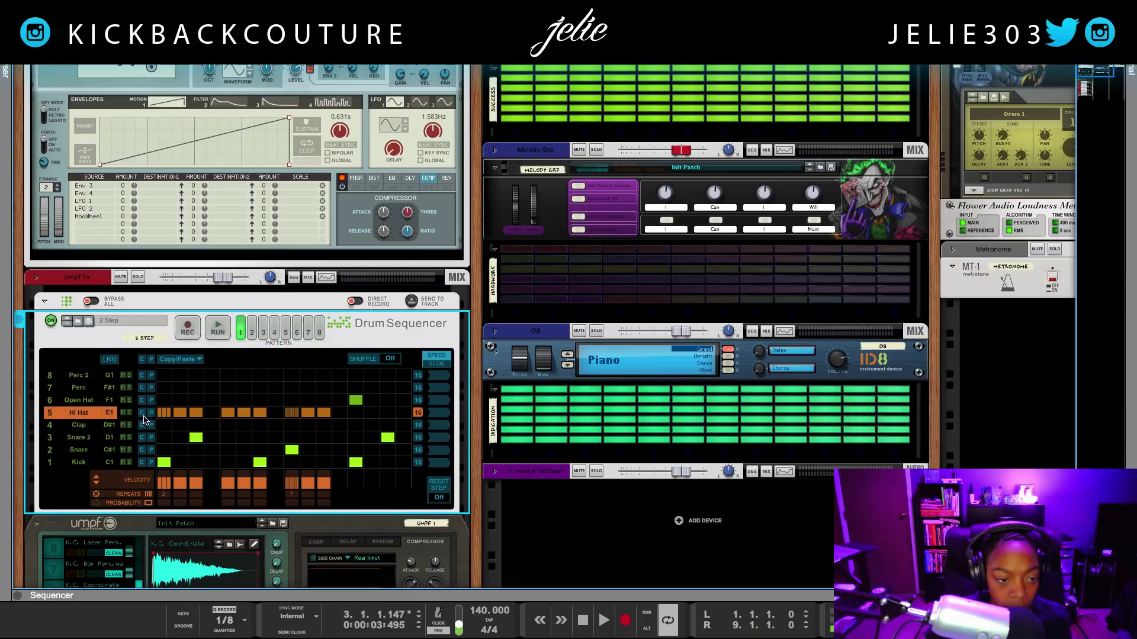
left_click(263, 332)
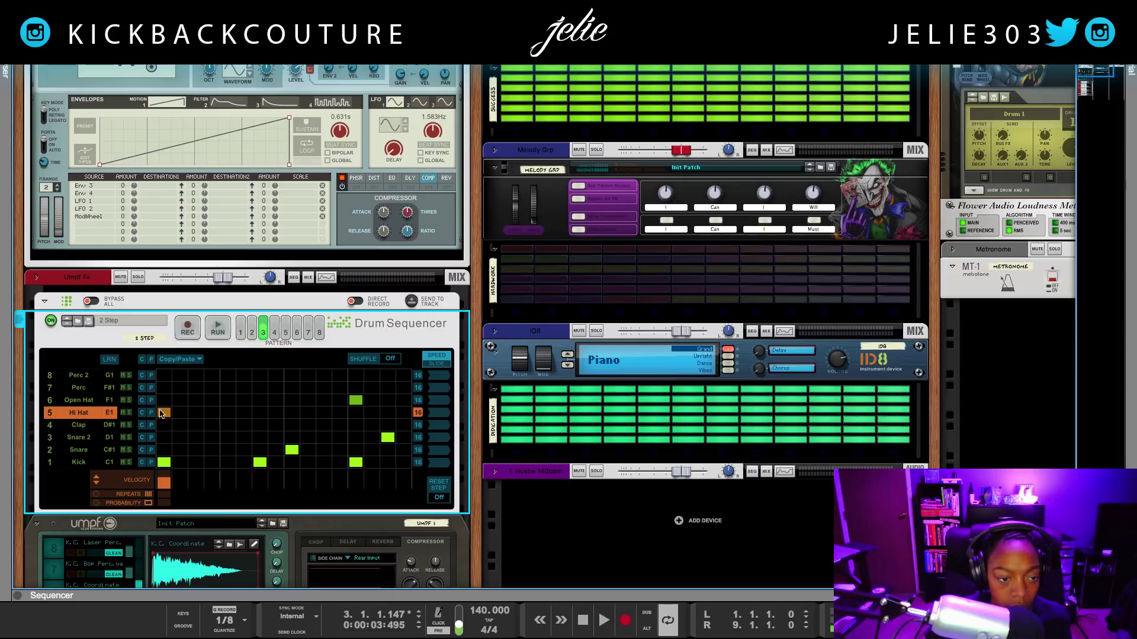
- Copy the hi-hat lane from pattern 2 and paste it into the hi-hat lane of pattern 4
left_click(252, 332)
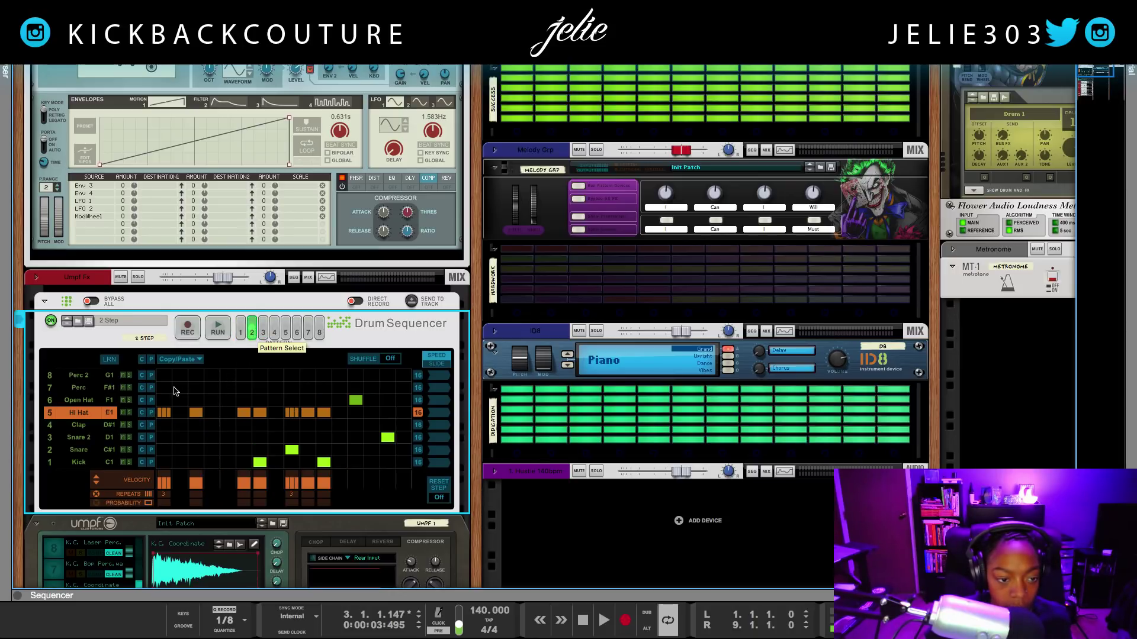
left_click(263, 332)
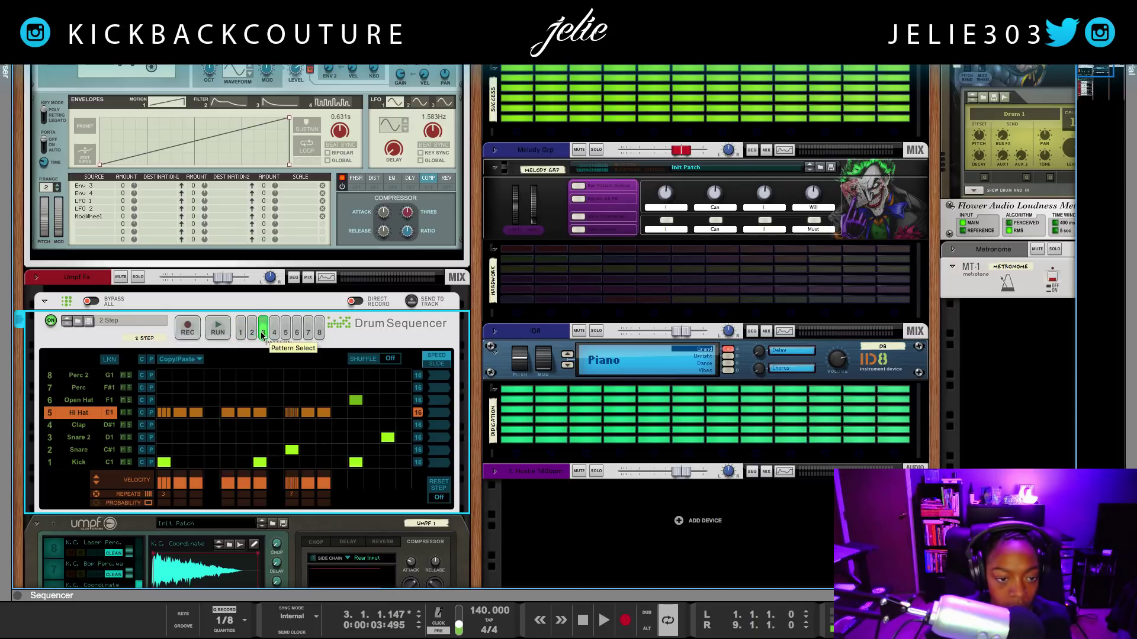
left_click(275, 333)
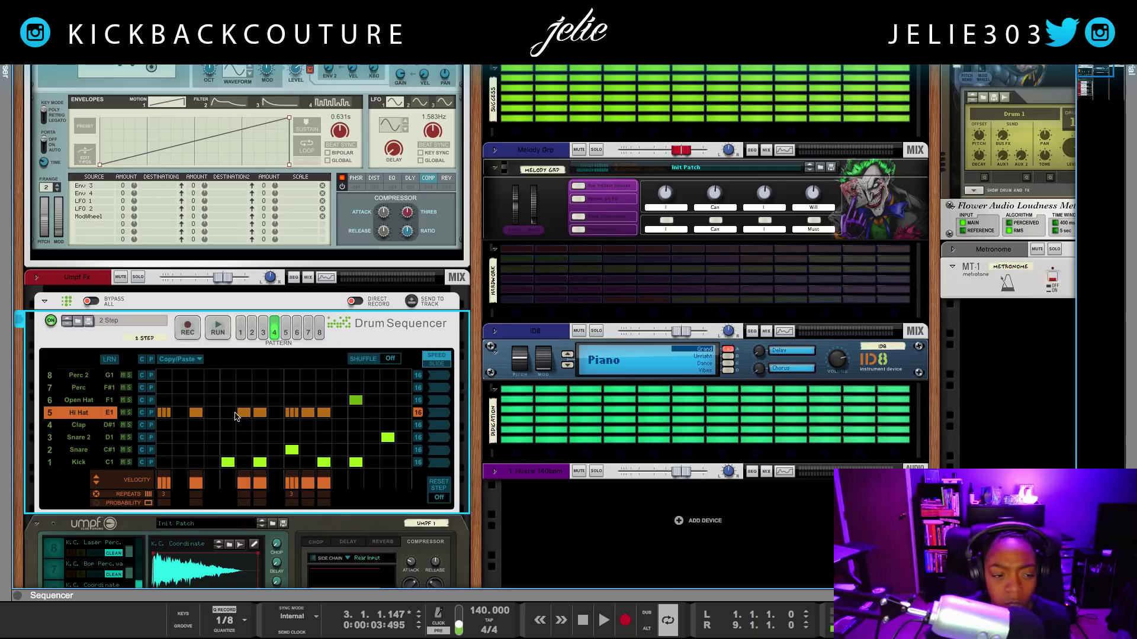
- Audition the Umpf hi-hat on pad 5 and open the Hi Hats folder of the Boom Lightyear Drumkit in the browser
scroll(207, 470, "down", 6)
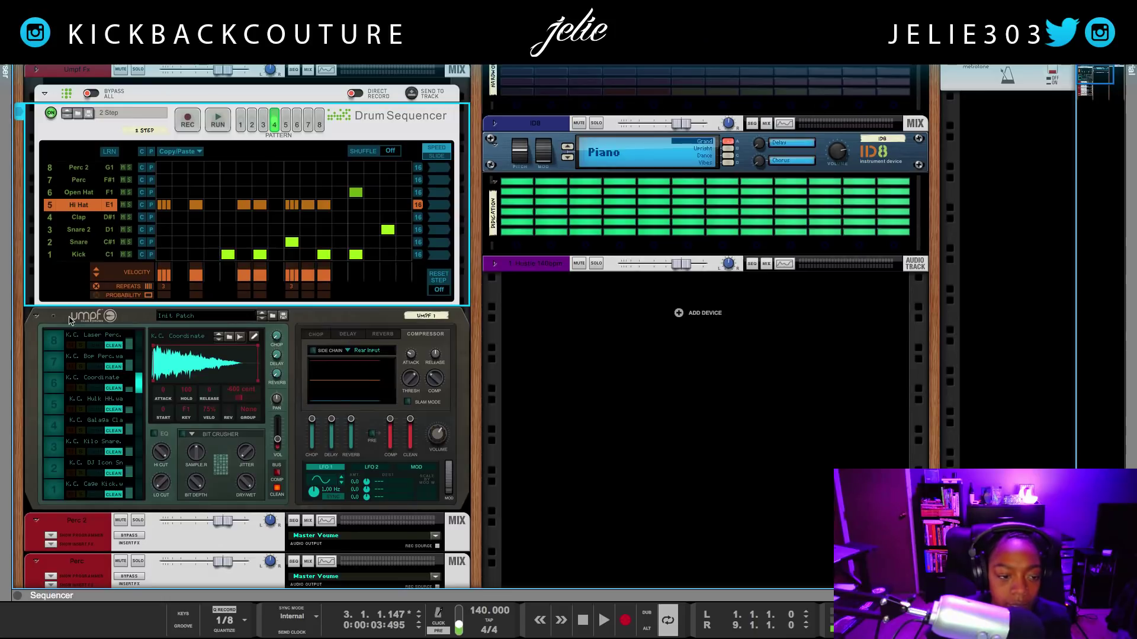
left_click(54, 408)
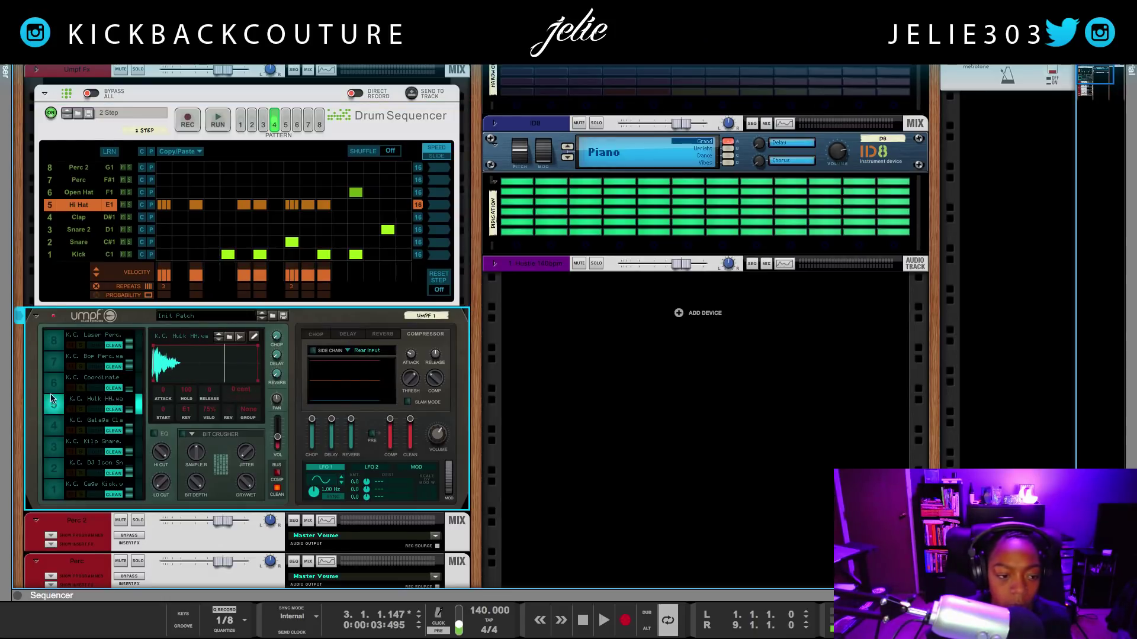
key("F3")
scroll(279, 434, "up", 1)
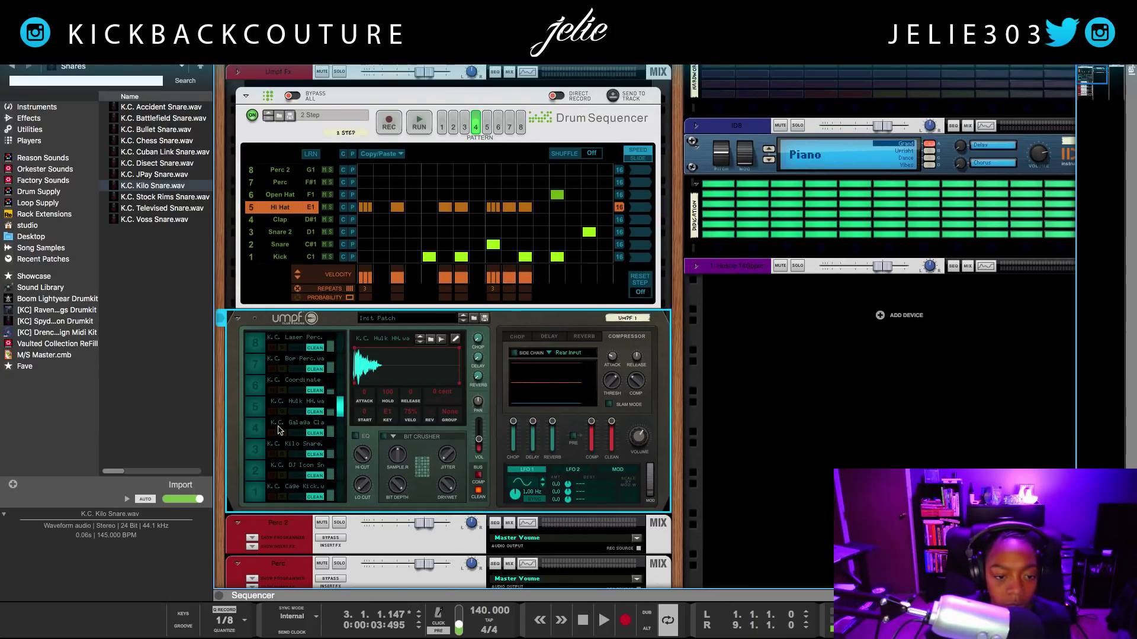
left_click(149, 323)
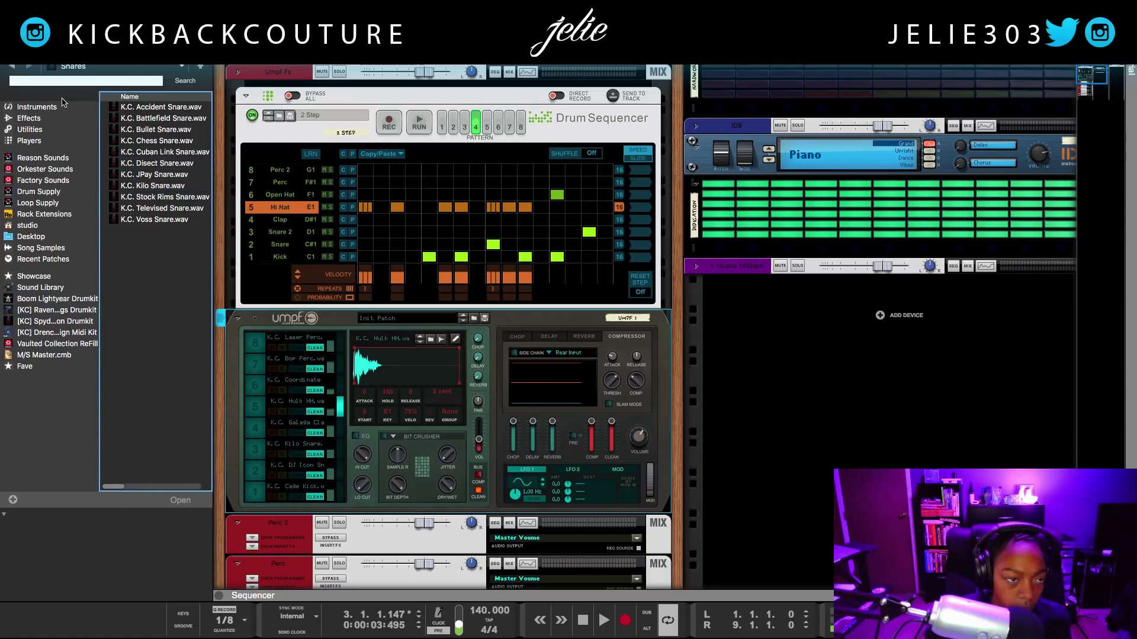
left_click(58, 298)
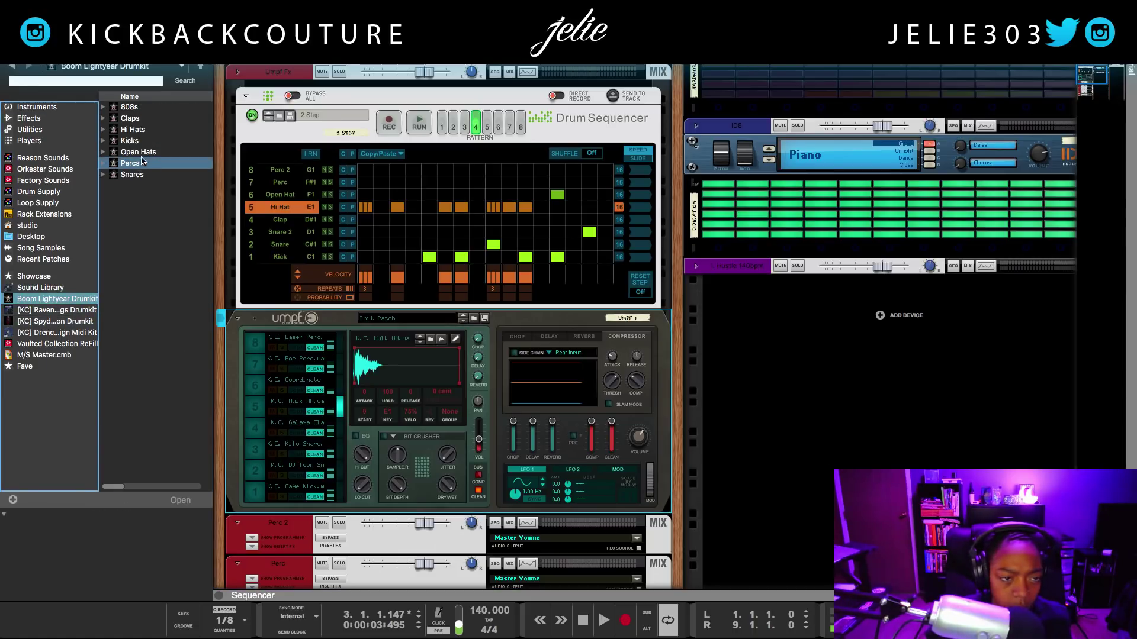
double_click(148, 129)
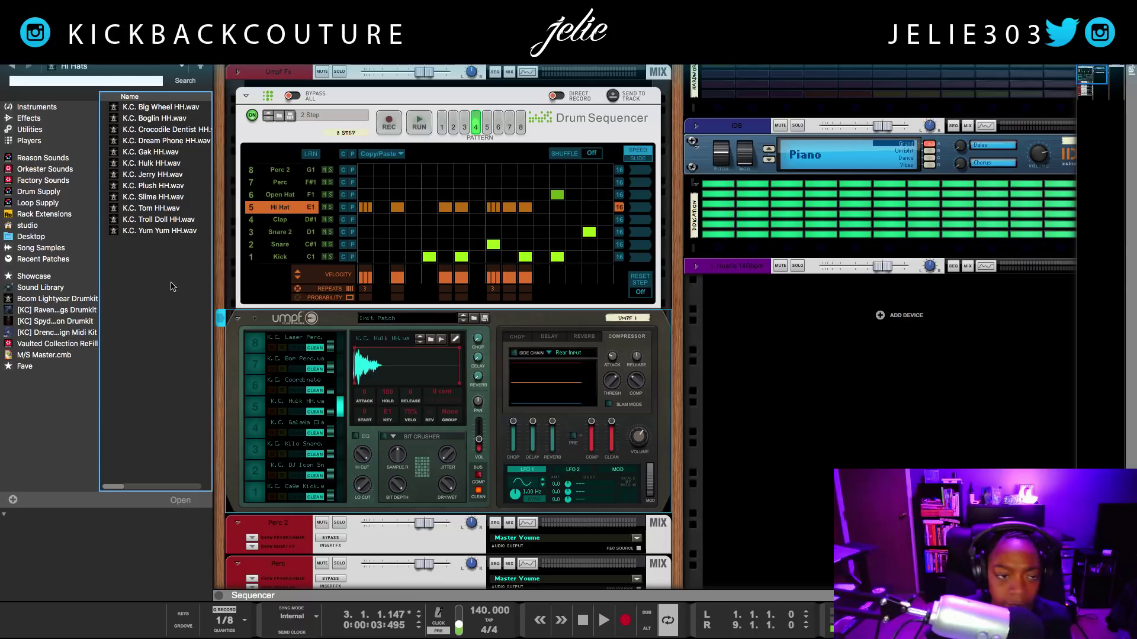
- Audition several hi-hat samples, load K.C. Tom HH.wav onto Umpf pad 7, and close the browser
left_click(153, 220)
left_click(155, 209)
left_click(158, 221)
left_click(161, 230)
left_click_drag(155, 207, 258, 361)
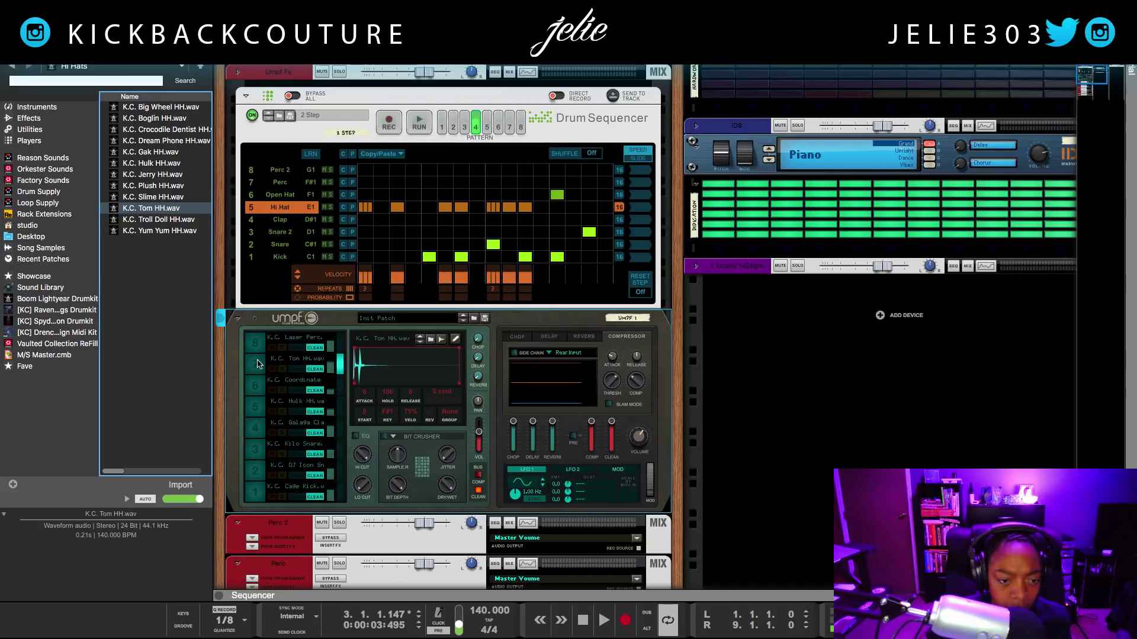
left_click(6, 33)
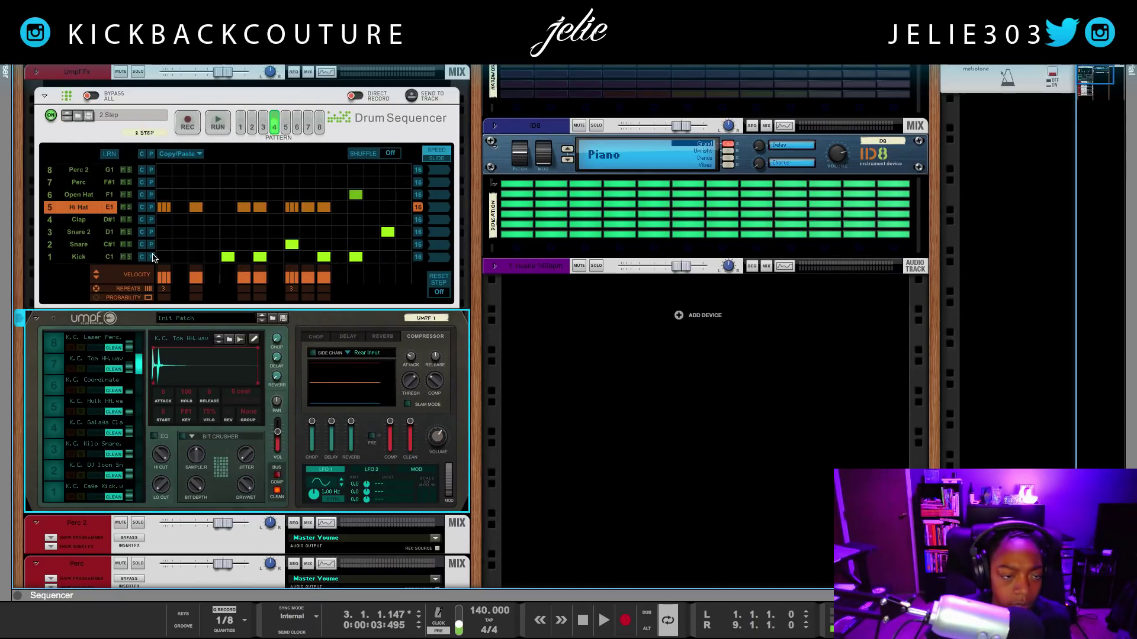
- Switch the lane edit function to Preset and cycle pattern 1's Perc lane to the preset with hits on every odd step
scroll(153, 258, "up", 1)
left_click(240, 146)
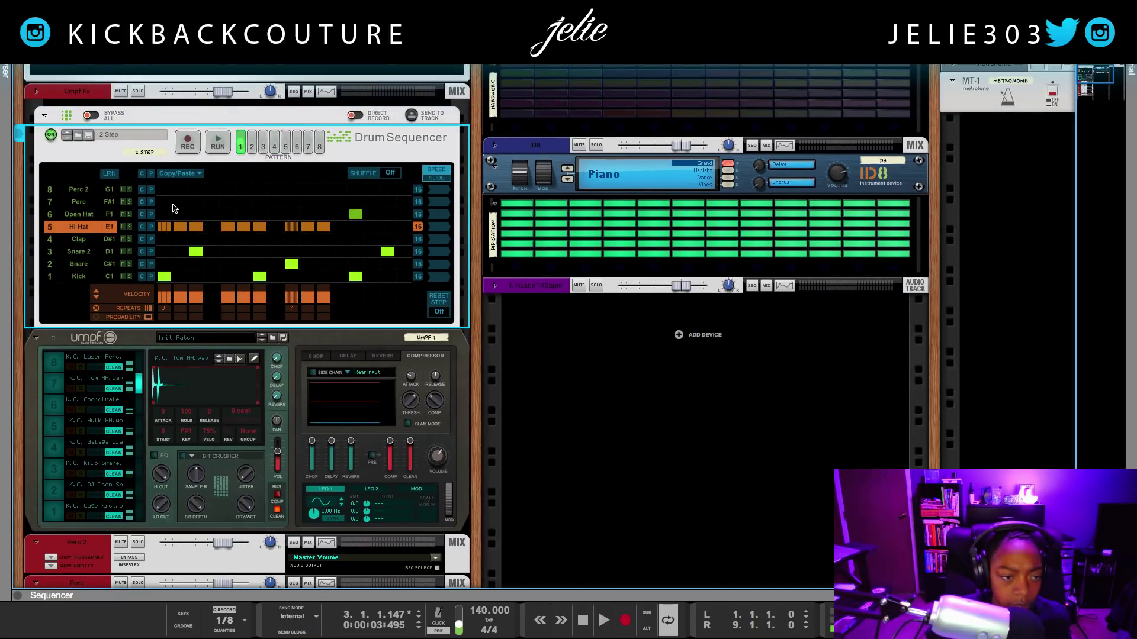
left_click(175, 176)
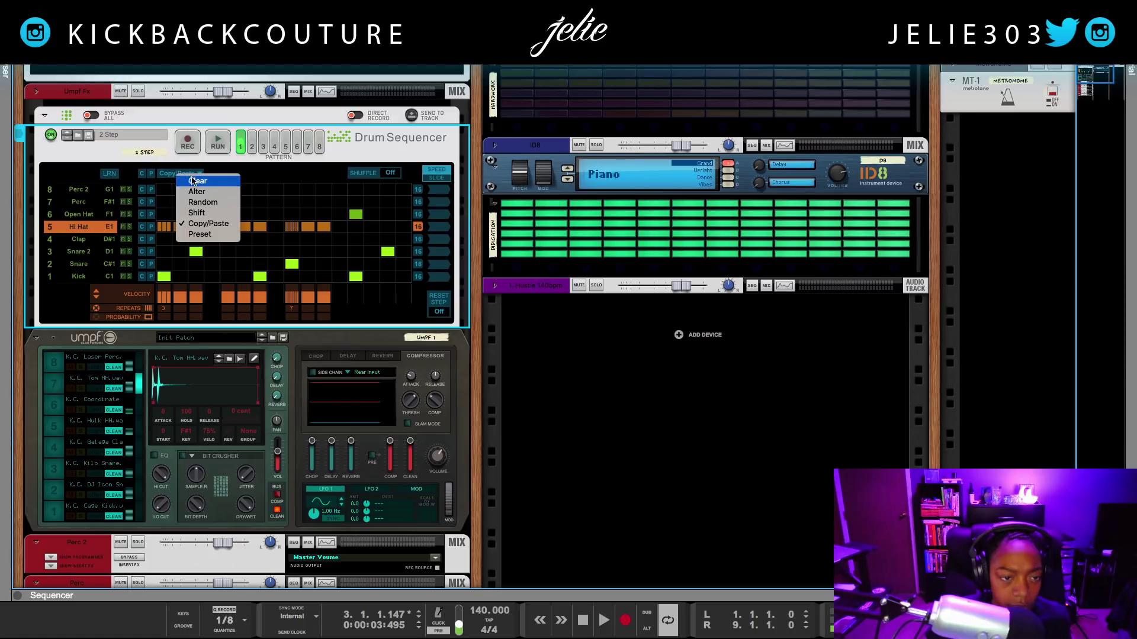
left_click(209, 233)
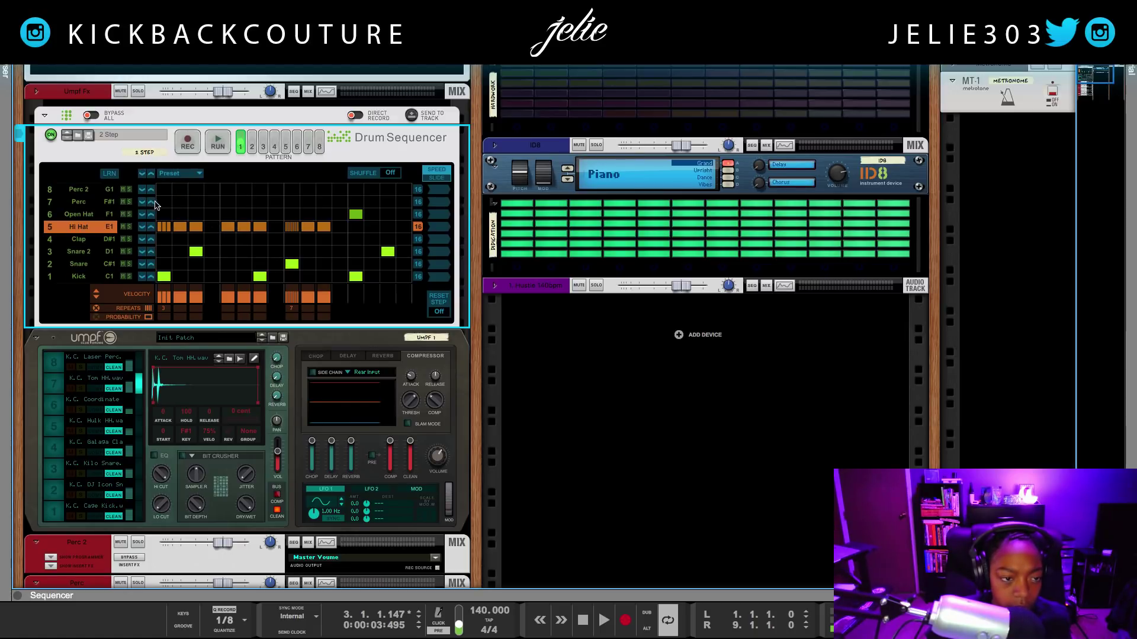
left_click(151, 203)
left_click(151, 203)
left_click(151, 203)
left_click(151, 206)
left_click(151, 205)
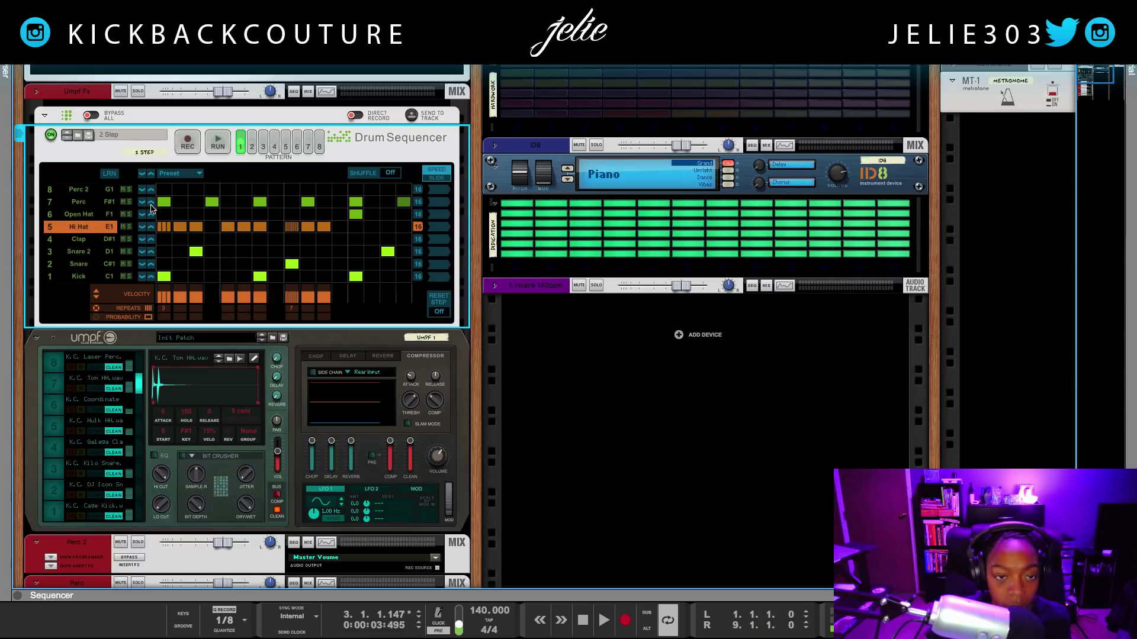
left_click(151, 204)
left_click(151, 204)
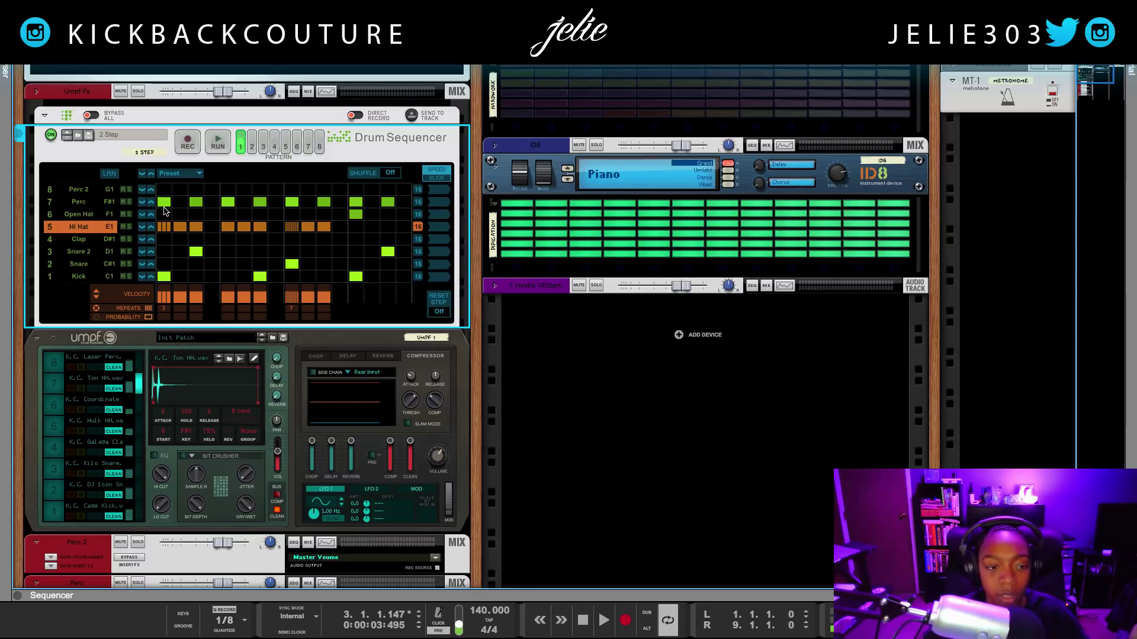
- Switch the lane edit function to Copy/Paste and copy the Perc lane from pattern 1 into patterns 2, 3 and 4
left_click(199, 175)
left_click(229, 224)
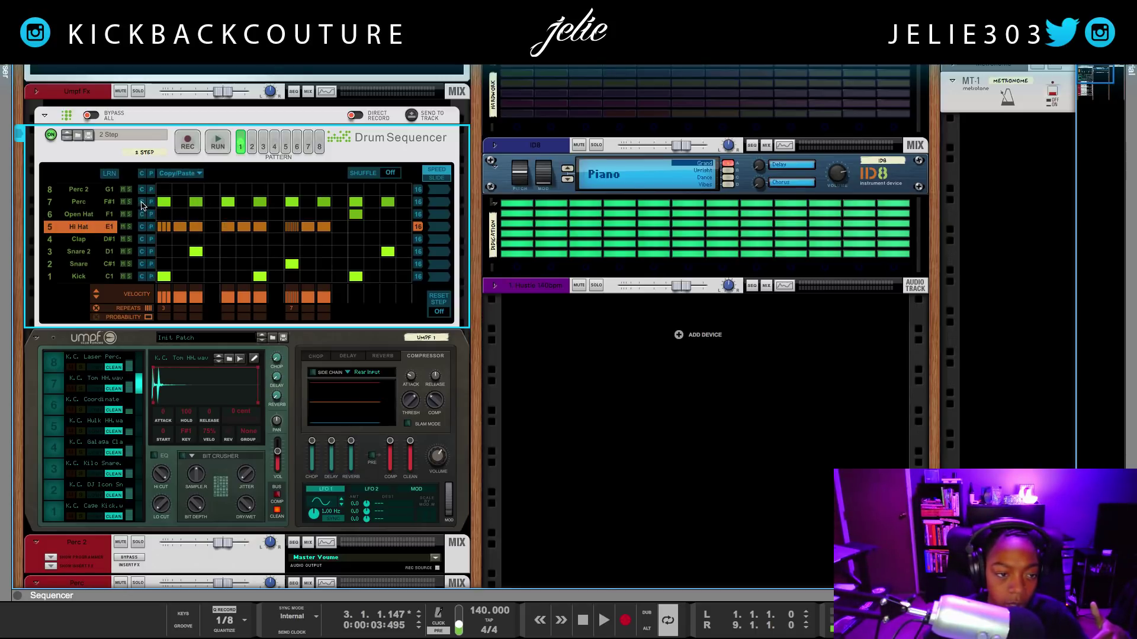
left_click(252, 146)
left_click(151, 202)
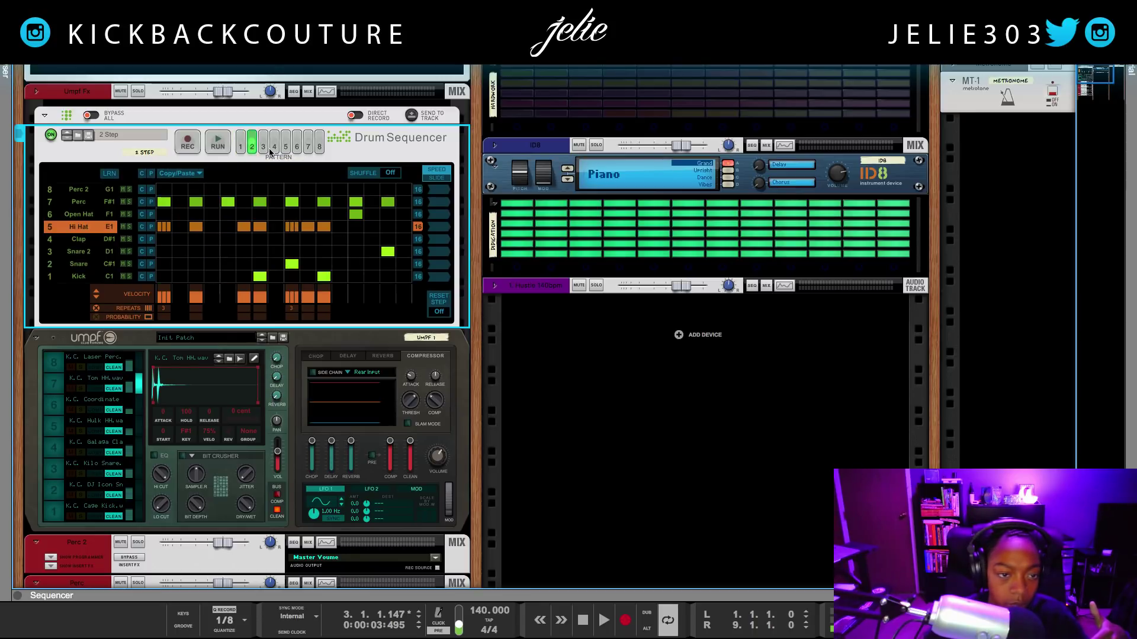
left_click(263, 146)
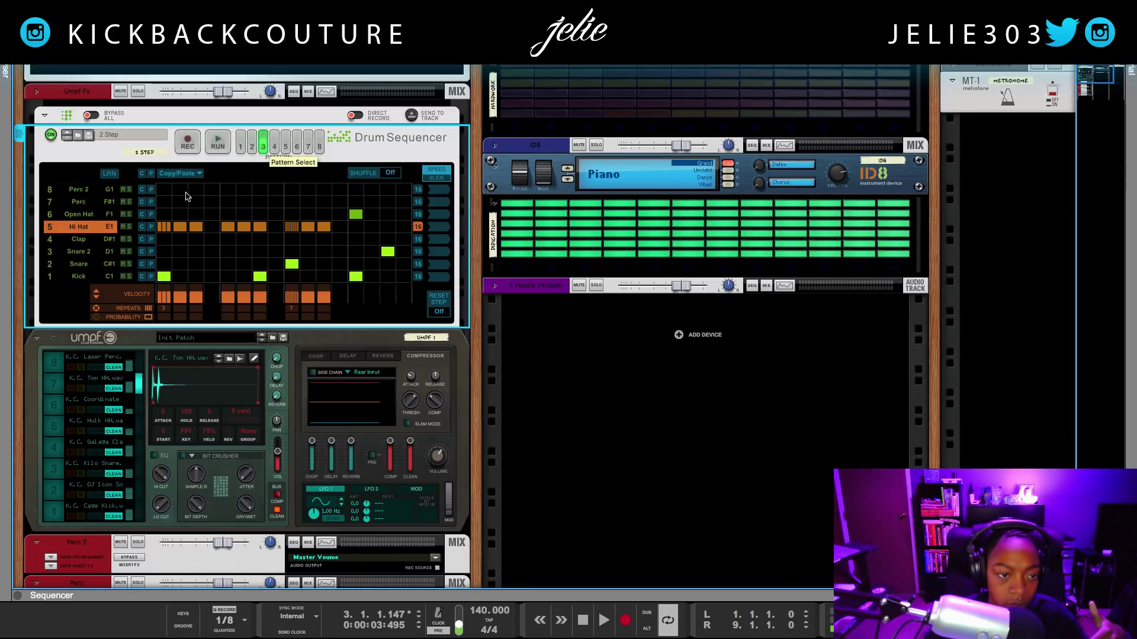
left_click(274, 147)
left_click(151, 201)
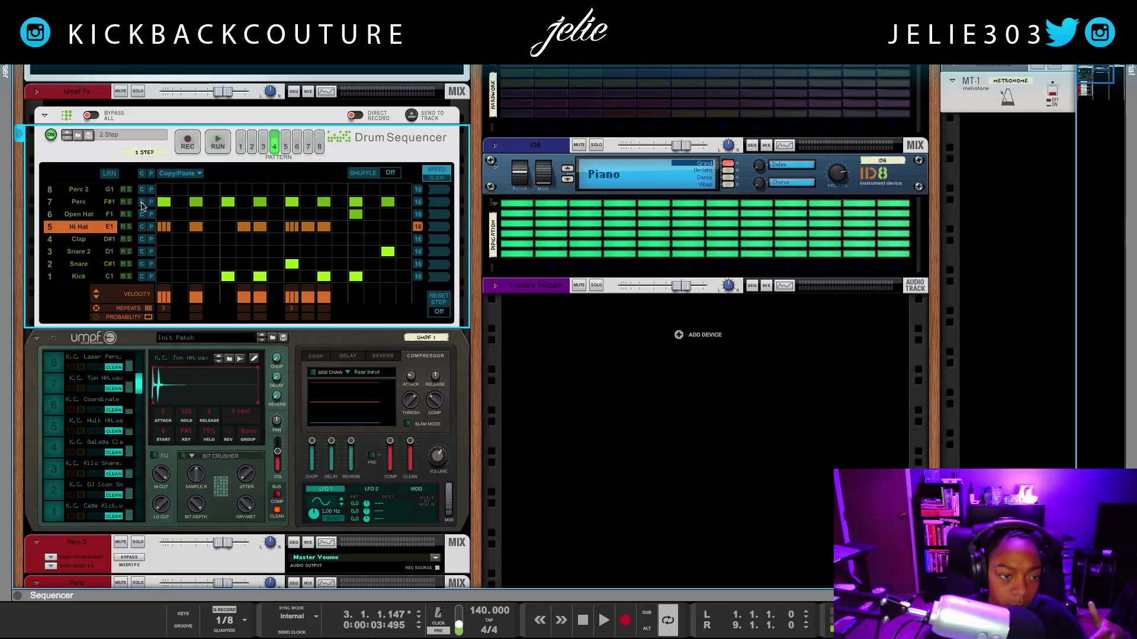
- Rename the Perc lane as Hi Hat2
left_click(78, 202)
double_click(78, 203)
type("Hi Hat2")
key("Return")
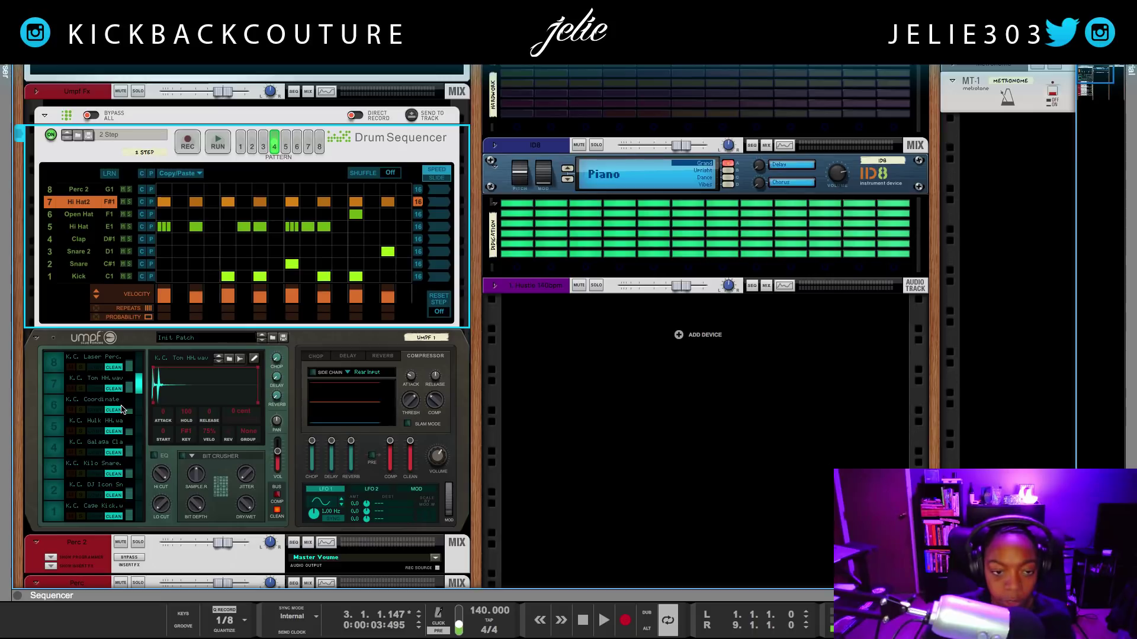
- While the beat plays, lower the pitch of the K.C. Hulk HH sample on pad 5 to about -200 cents, and select pad 7
key("space")
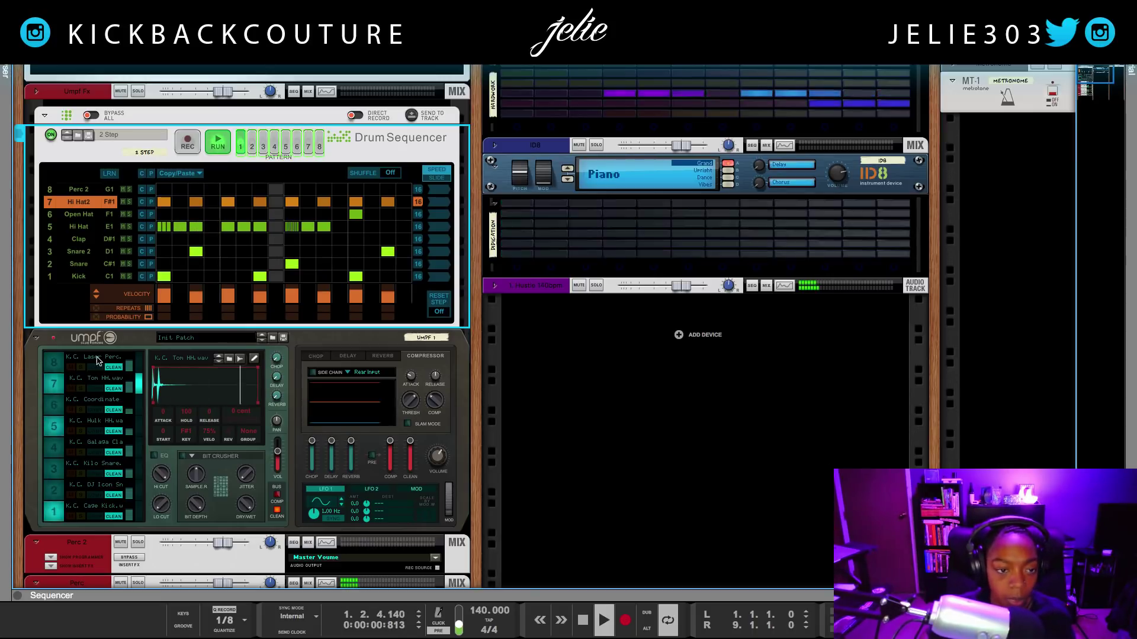
left_click(63, 430)
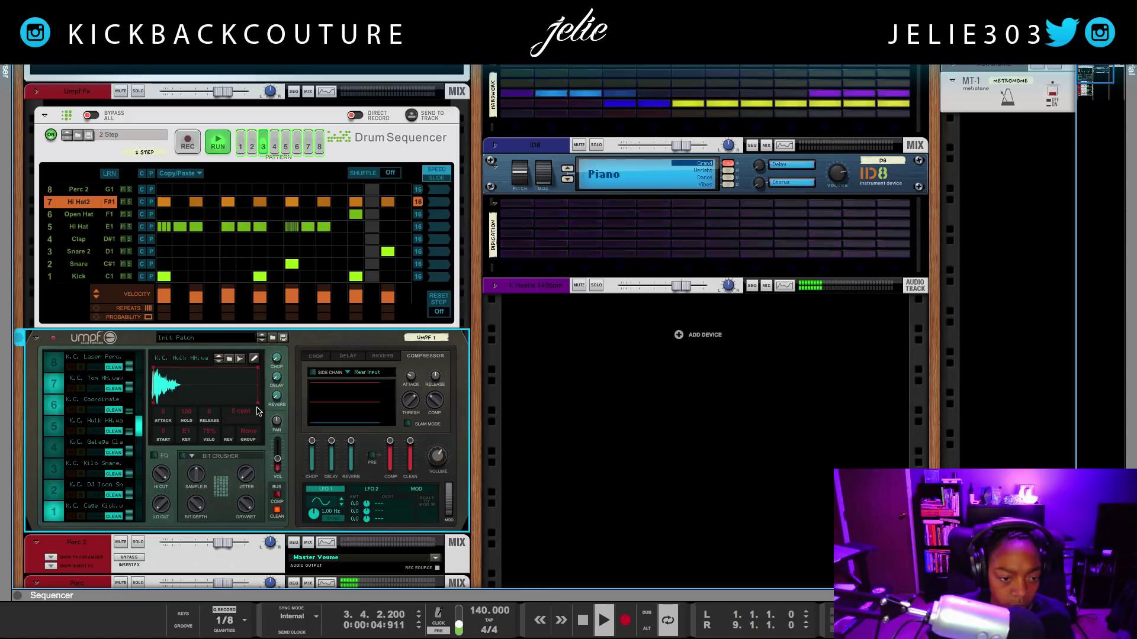
left_click_drag(243, 414, 243, 425)
left_click(243, 425, "super")
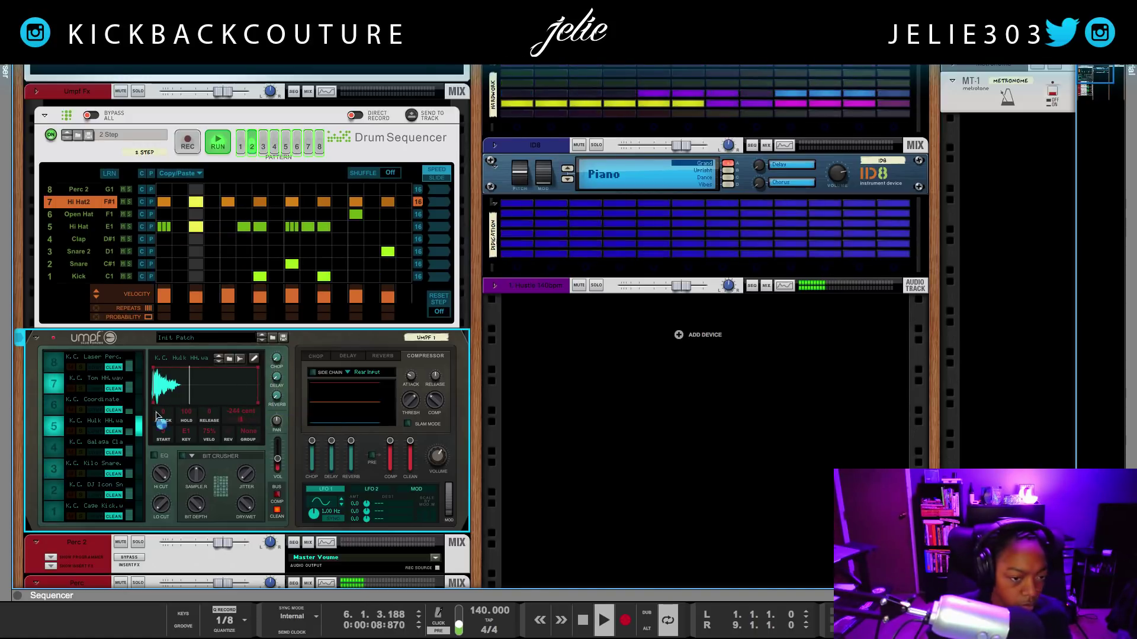
left_click(56, 388)
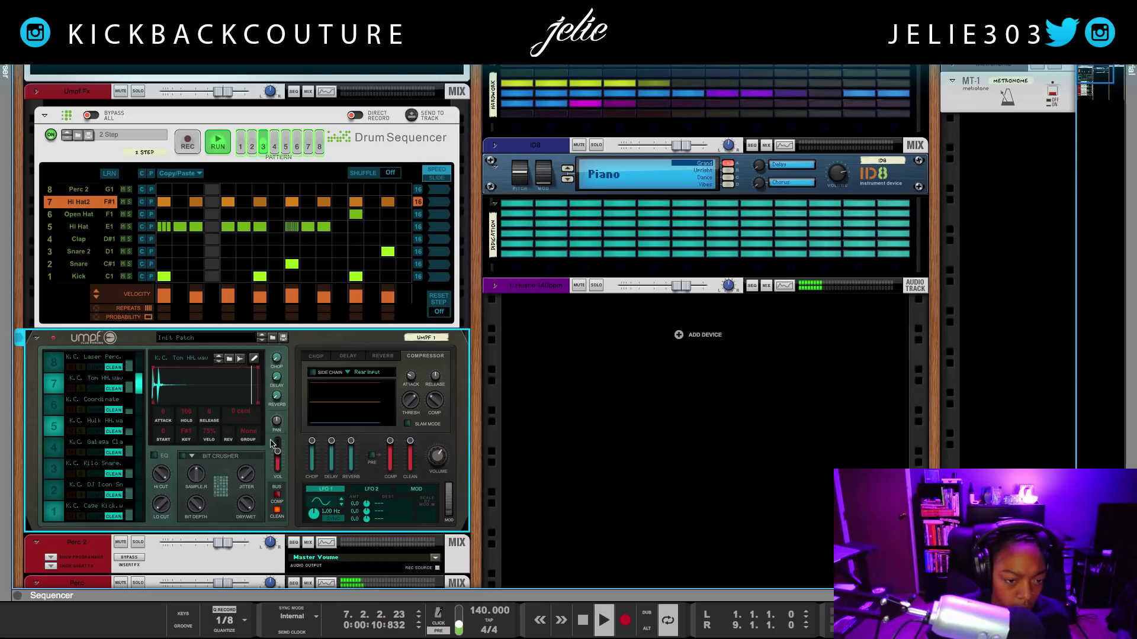
- Lower the pitch of the hi-hat sample on pad 7 to -600 cents while the beat plays, and stop playback
left_click_drag(242, 414, 242, 428)
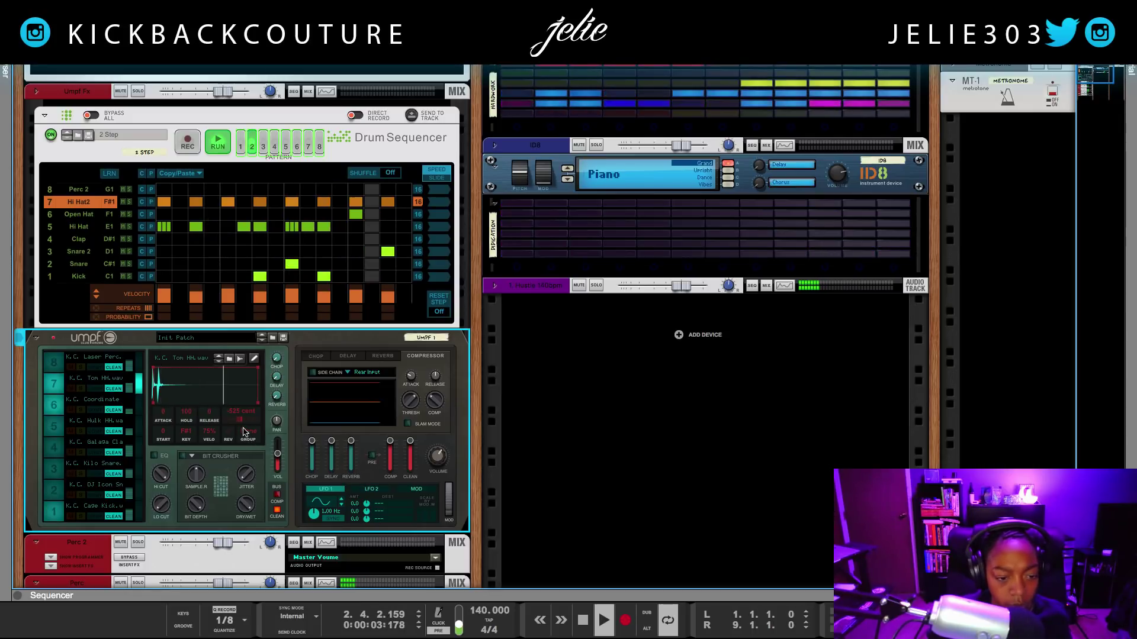
left_click_drag(242, 425, 242, 433)
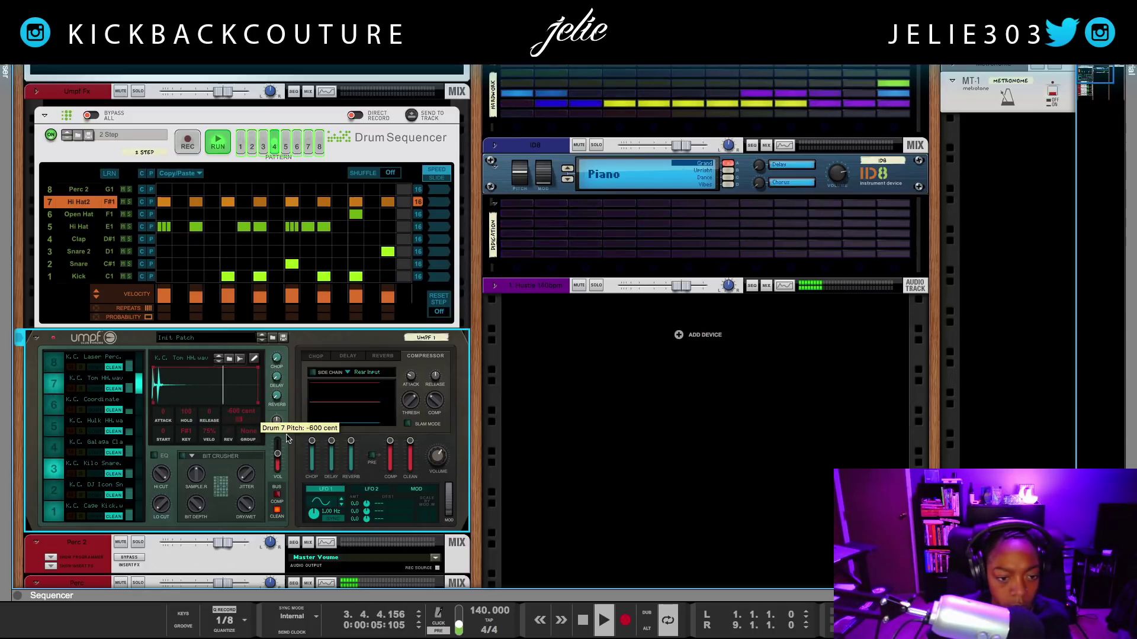
scroll(278, 461, "down", 4)
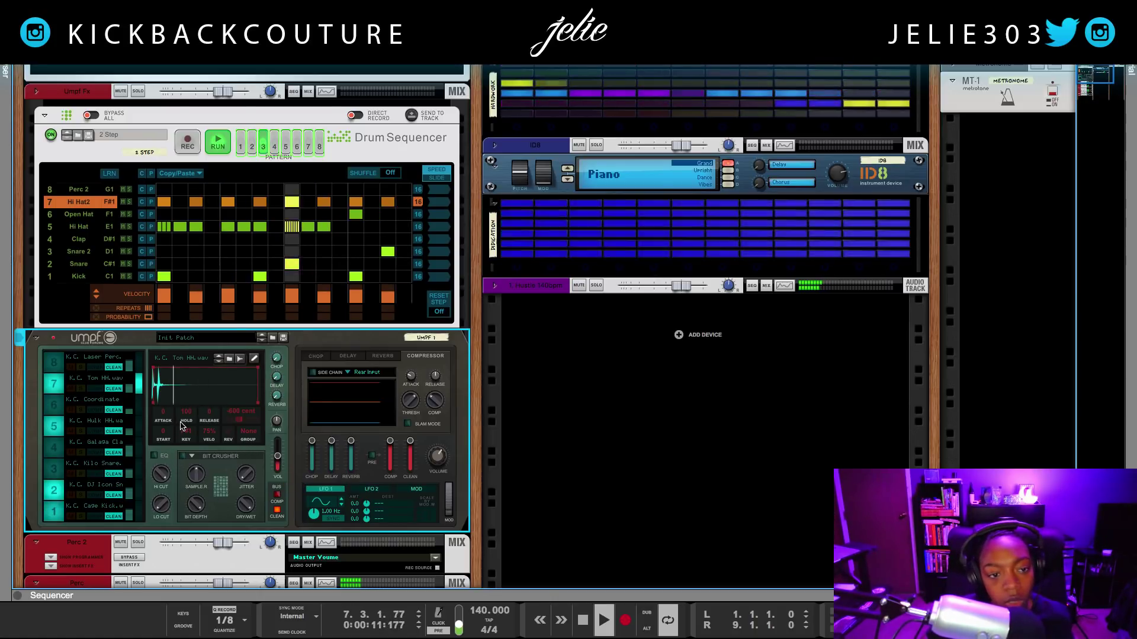
key("space")
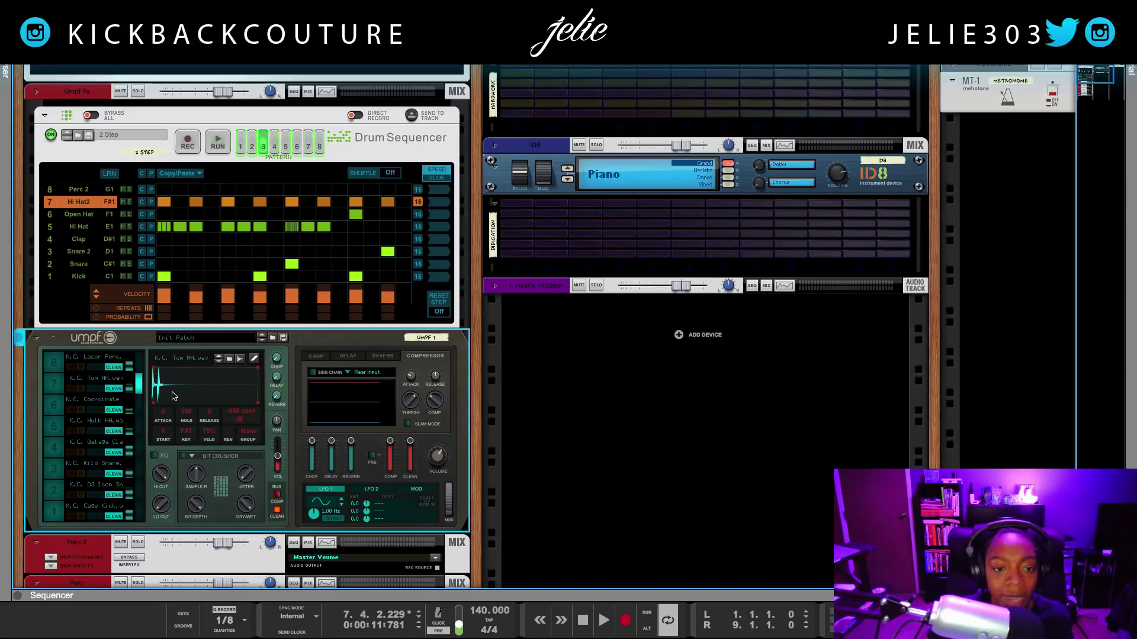
- Show the insert effects of the Hi Hat mix channel and add the Cableguys HalfTime effect there
scroll(178, 414, "down", 6)
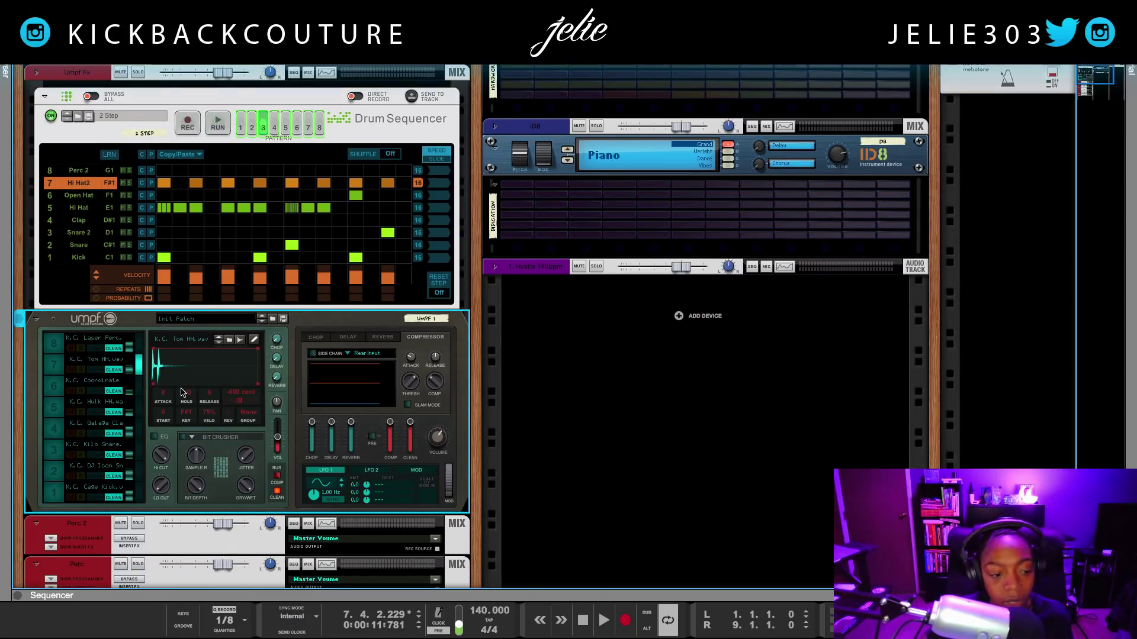
scroll(201, 454, "down", 3)
scroll(178, 477, "down", 2)
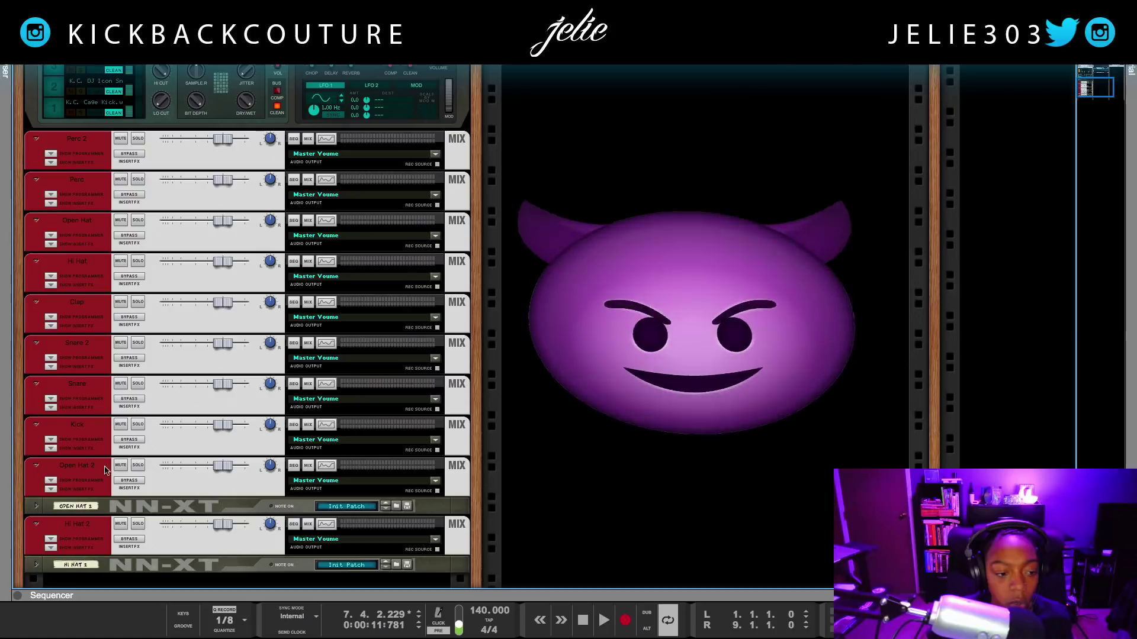
left_click(50, 285)
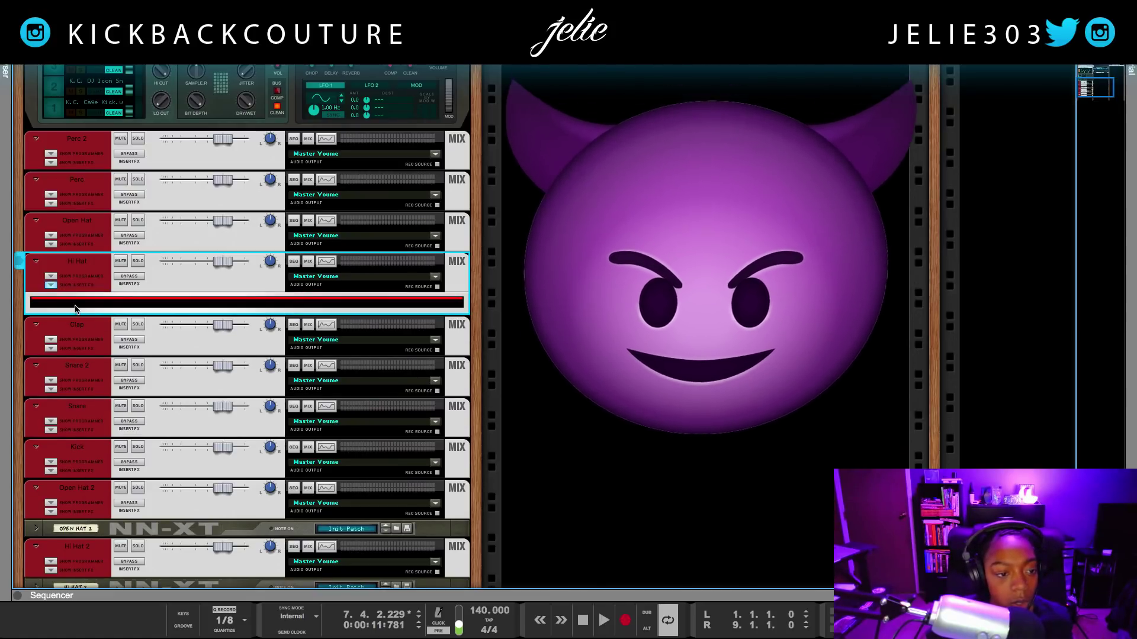
right_click(75, 306)
right_click(55, 305)
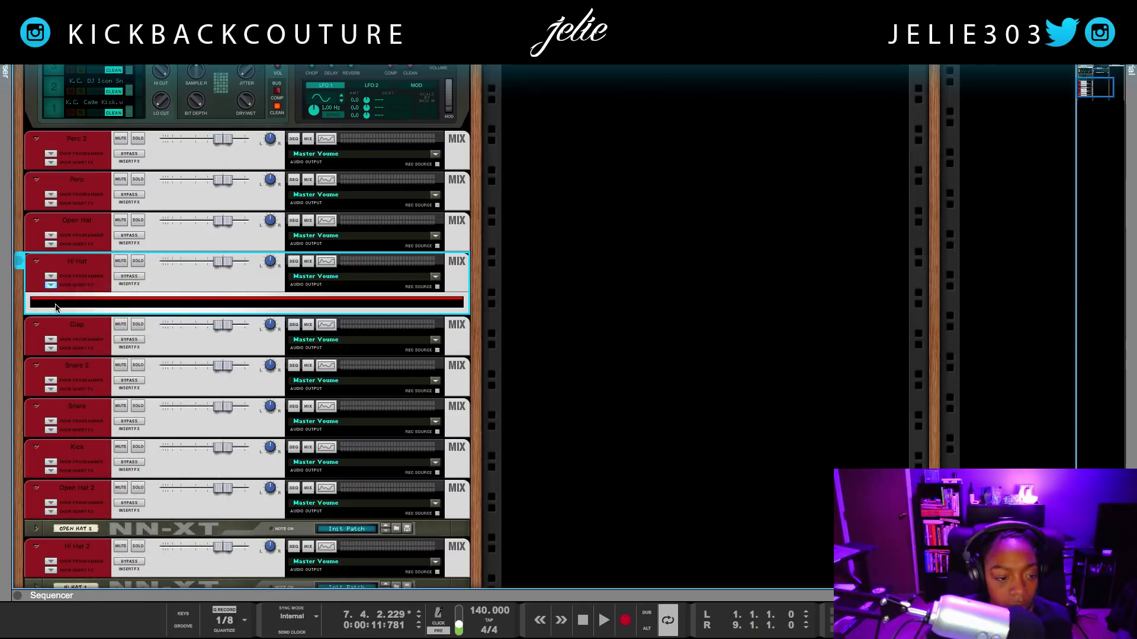
right_click(55, 304)
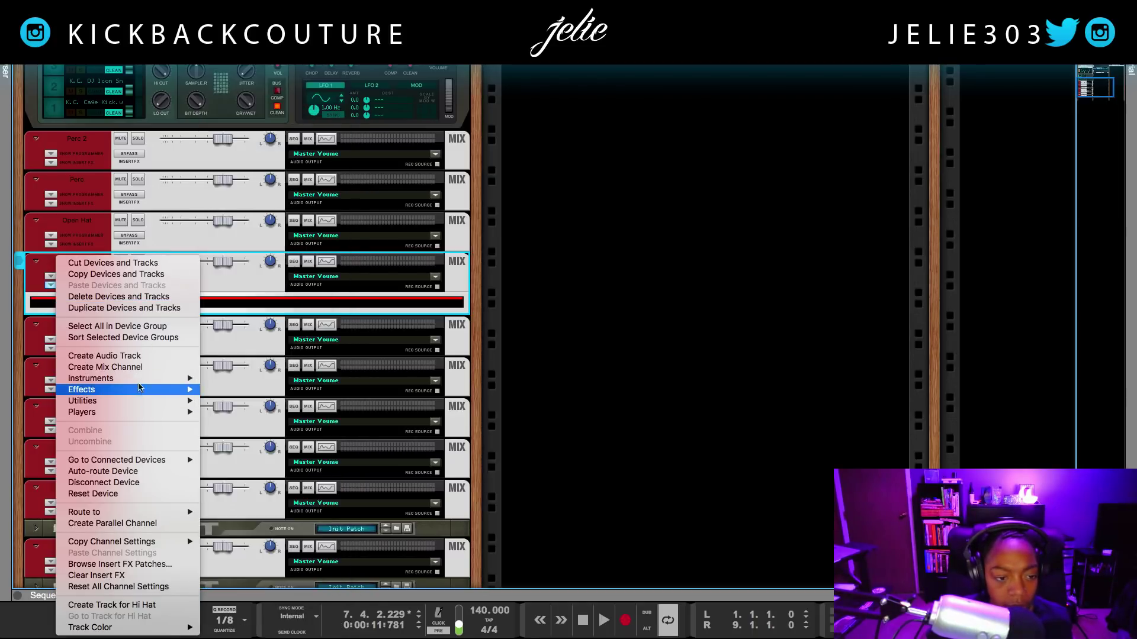
mouse_move(143, 394)
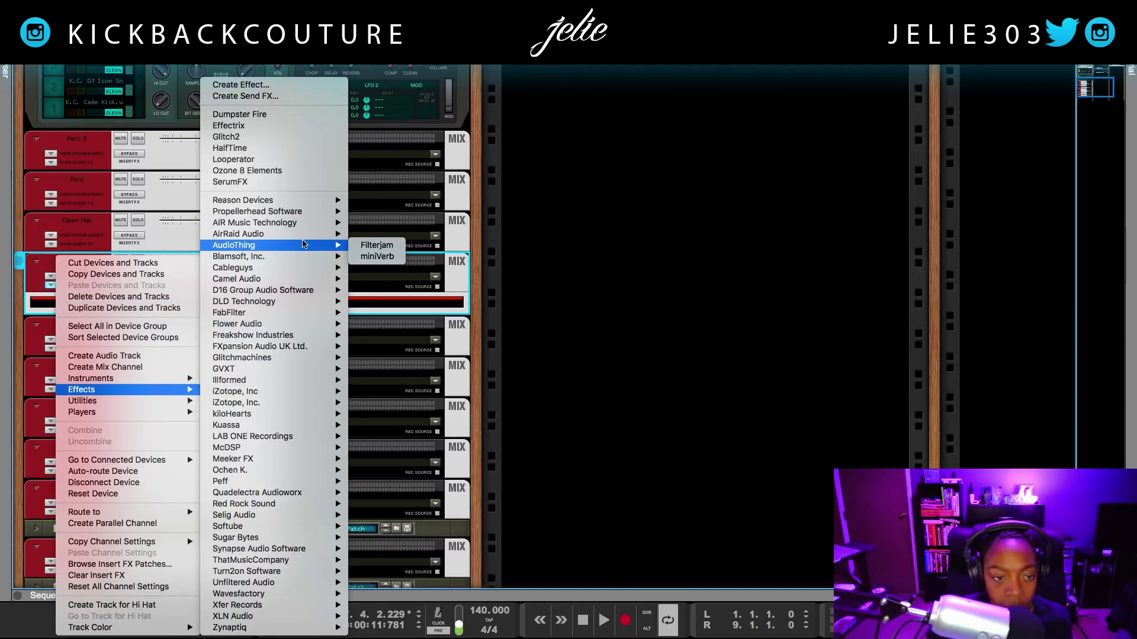
mouse_move(299, 267)
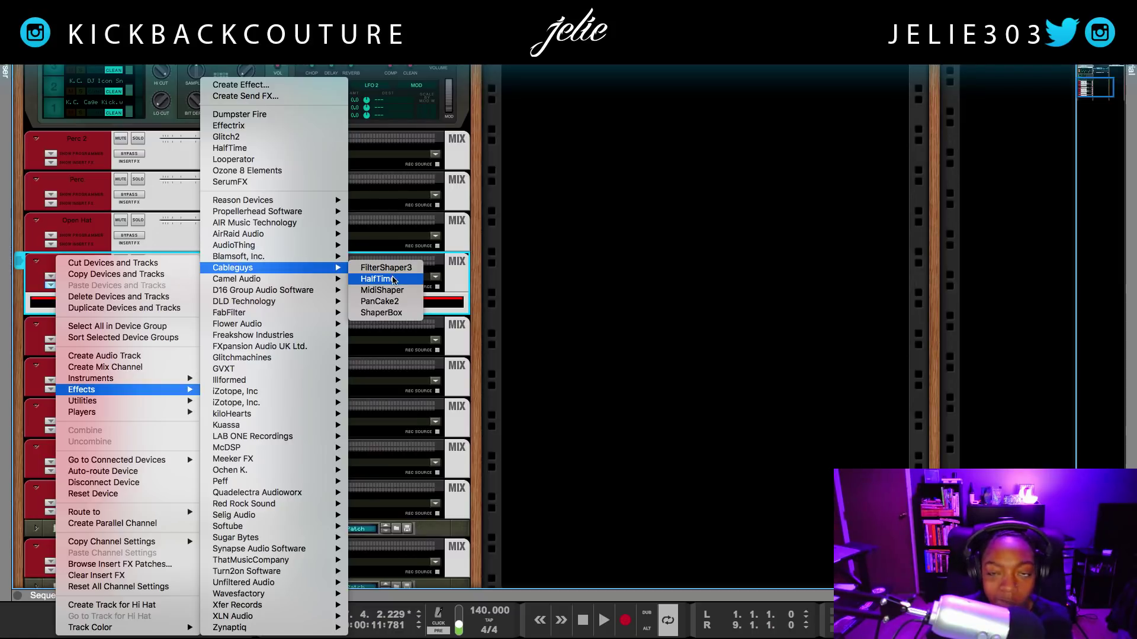
left_click(395, 279)
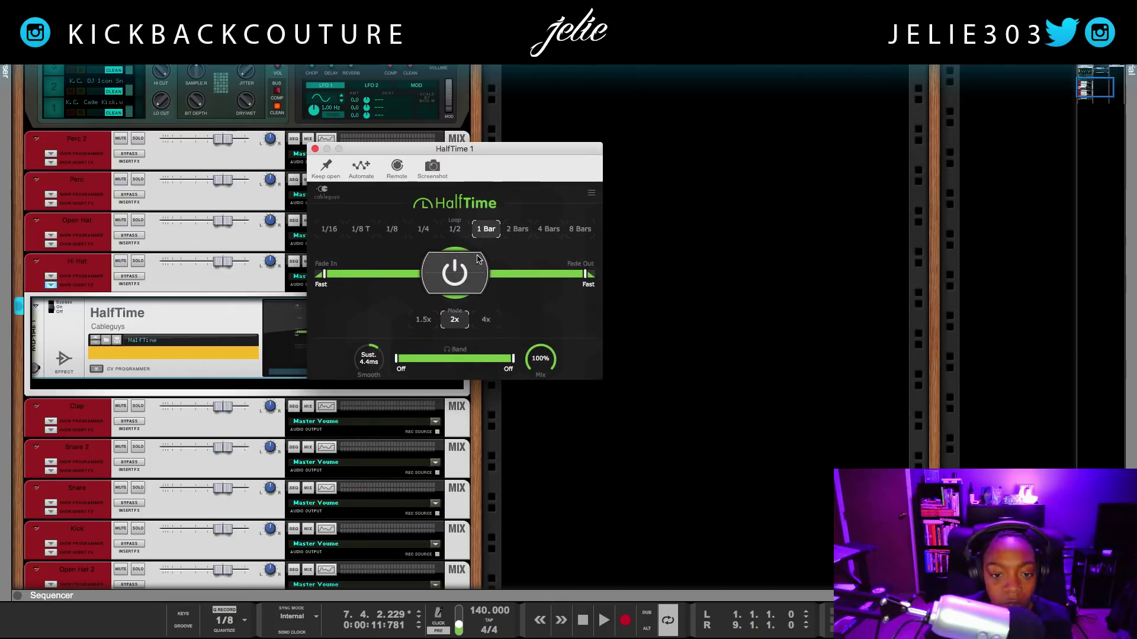
- Solo the Hi Hat channel, set HalfTime's mix to 50% while the beat plays, and close the HalfTime window
left_click(335, 171)
left_click(138, 261)
left_click(50, 310)
key("space")
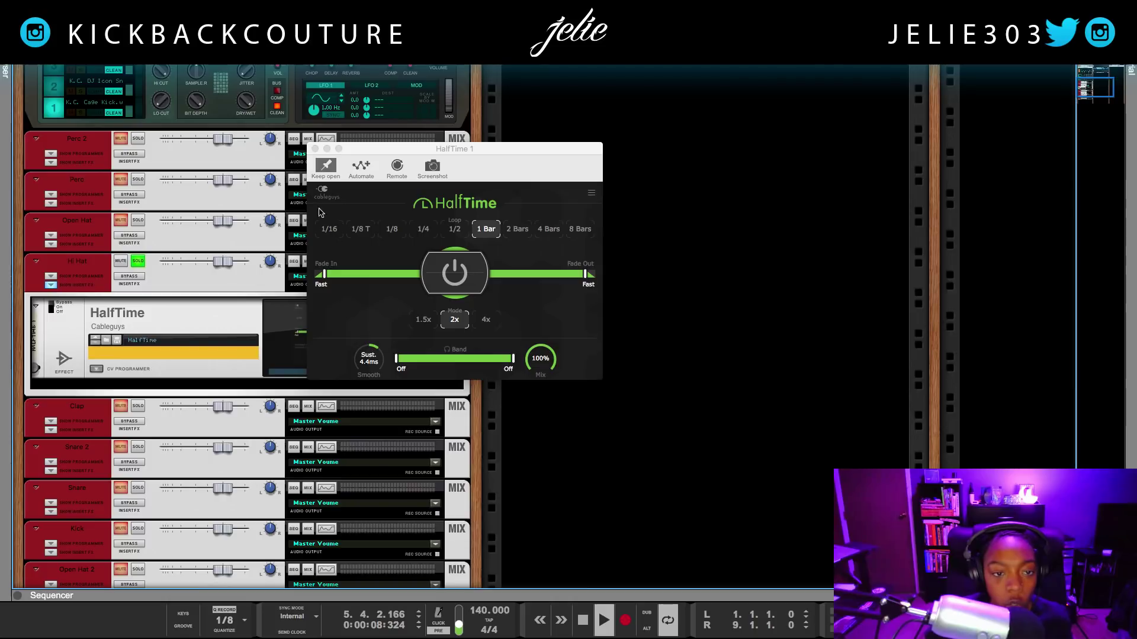
left_click(53, 330)
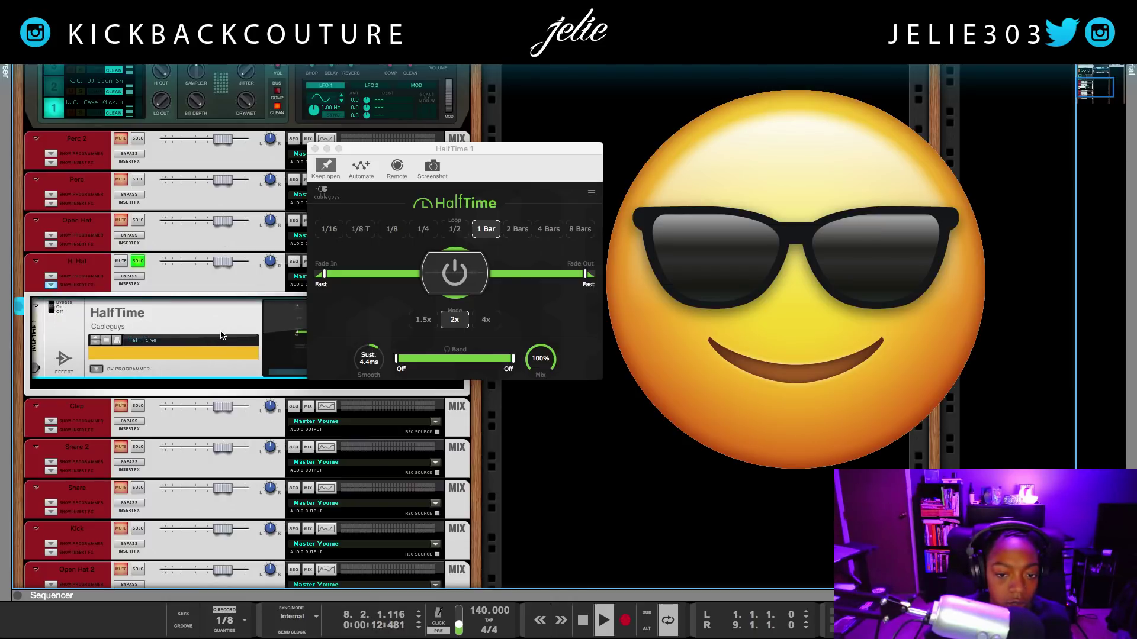
left_click(545, 359)
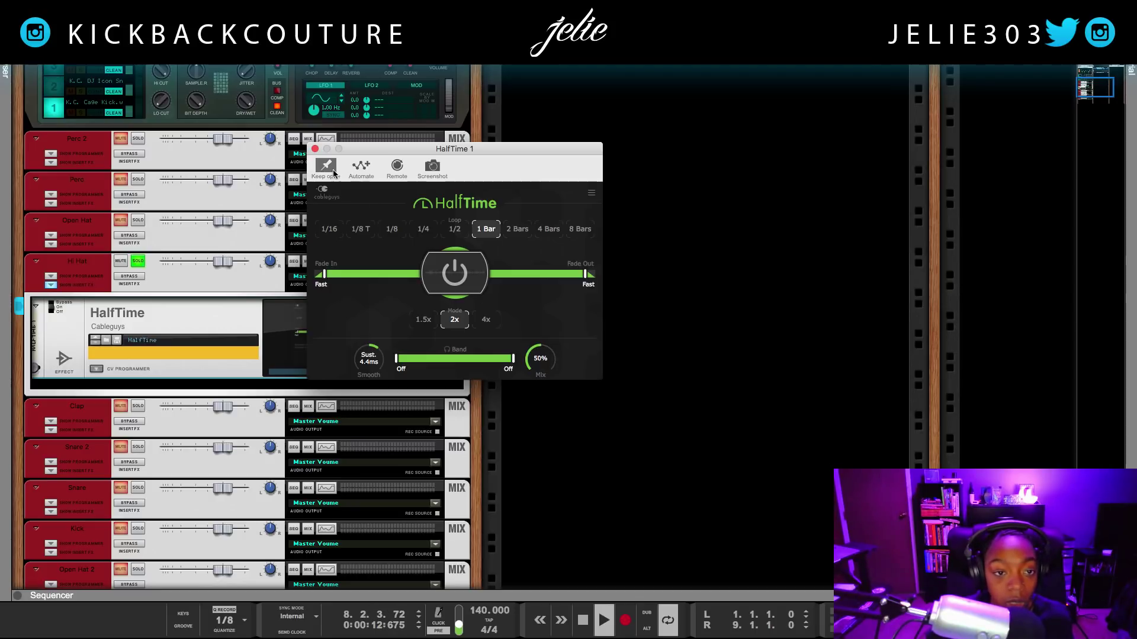
left_click(315, 149)
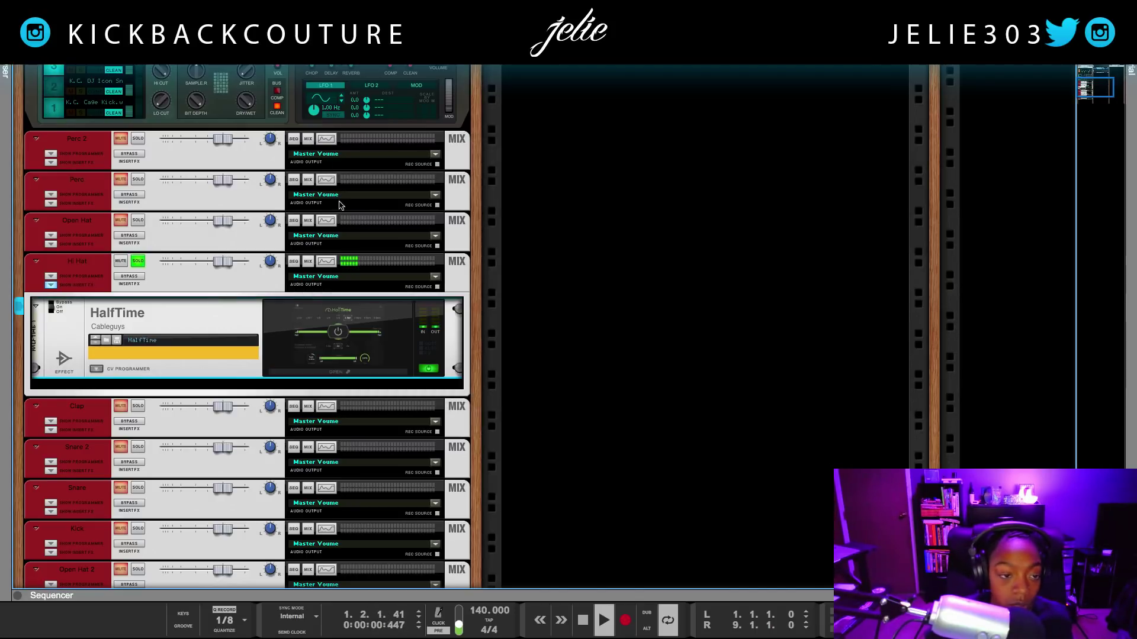
- Add the Illformed Glitch2 effect below HalfTime on the Hi Hat channel, open it and initialise its scene
left_click(307, 388)
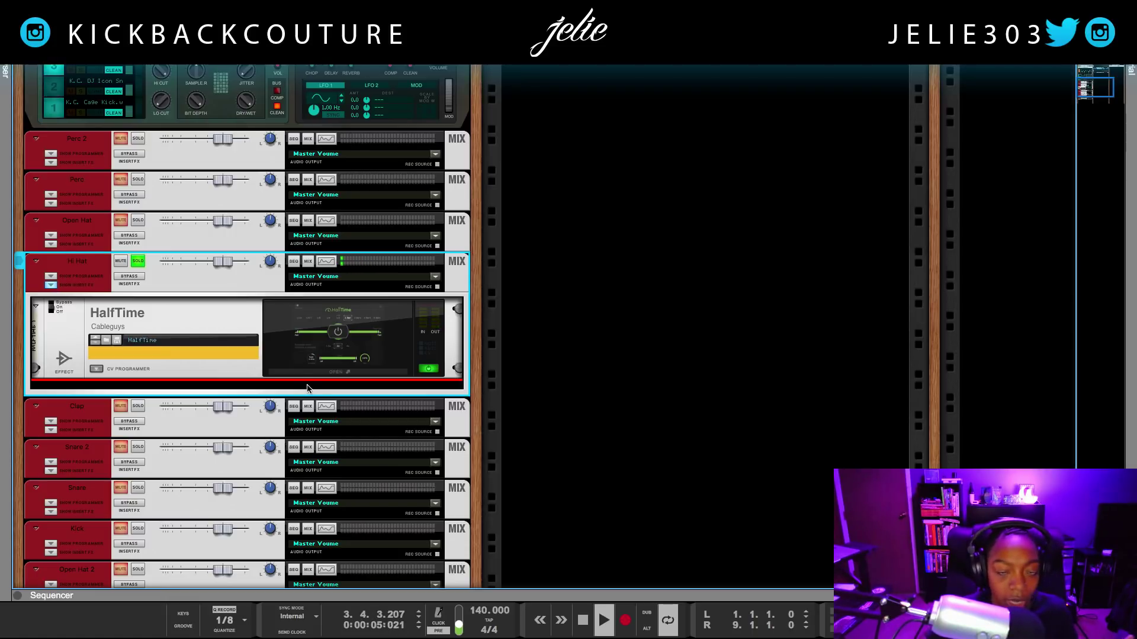
right_click(307, 387)
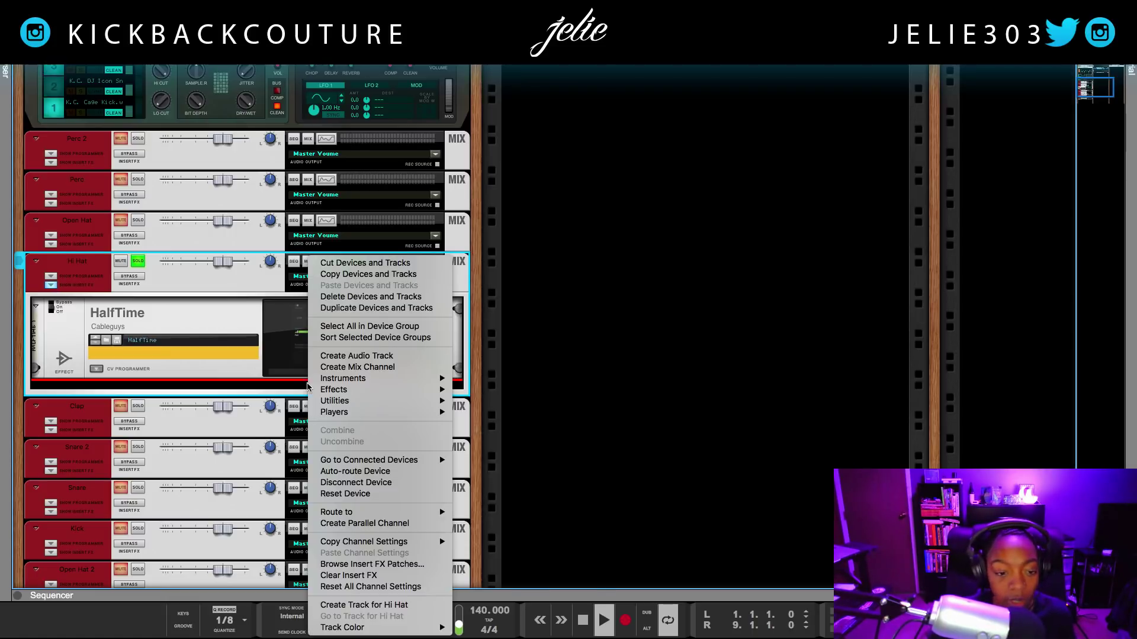
mouse_move(329, 390)
mouse_move(520, 537)
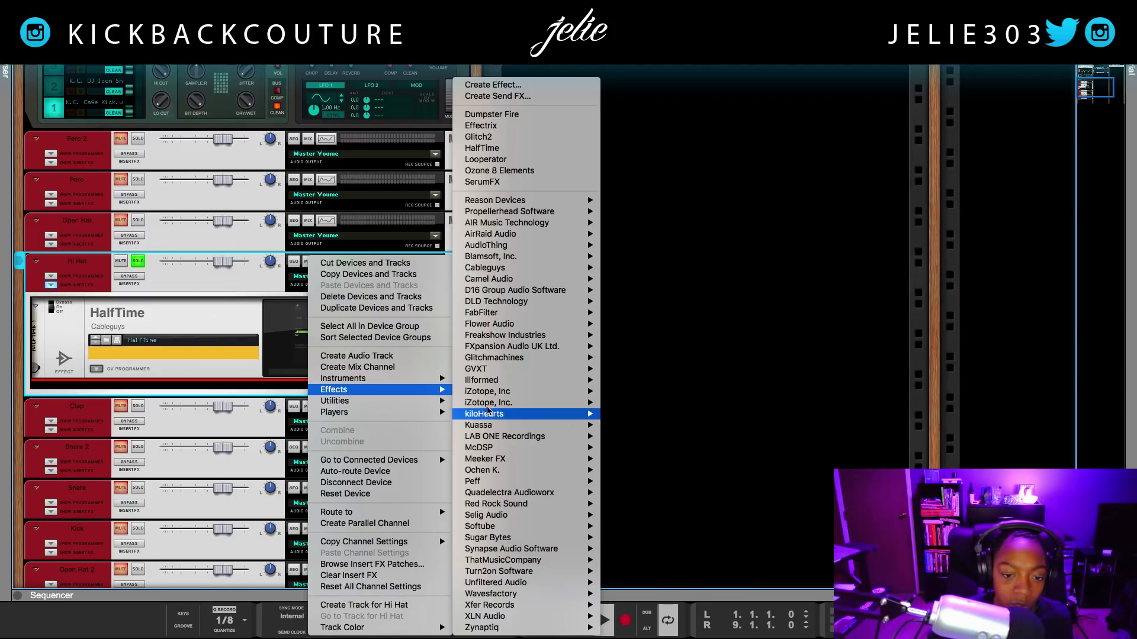
mouse_move(499, 382)
left_click(627, 382)
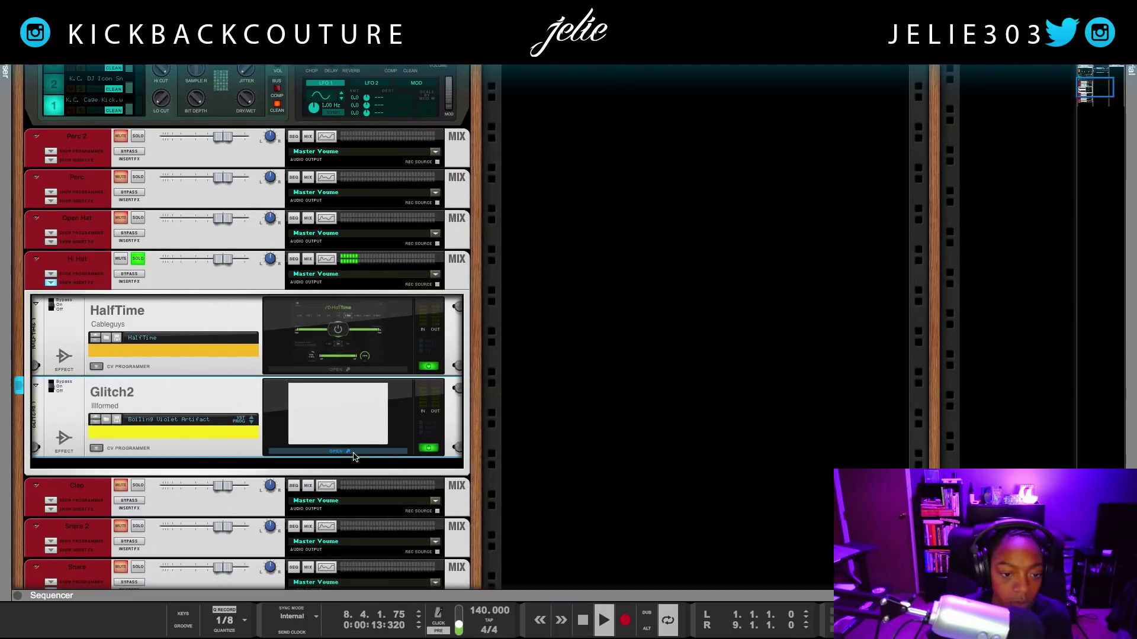
left_click(337, 451)
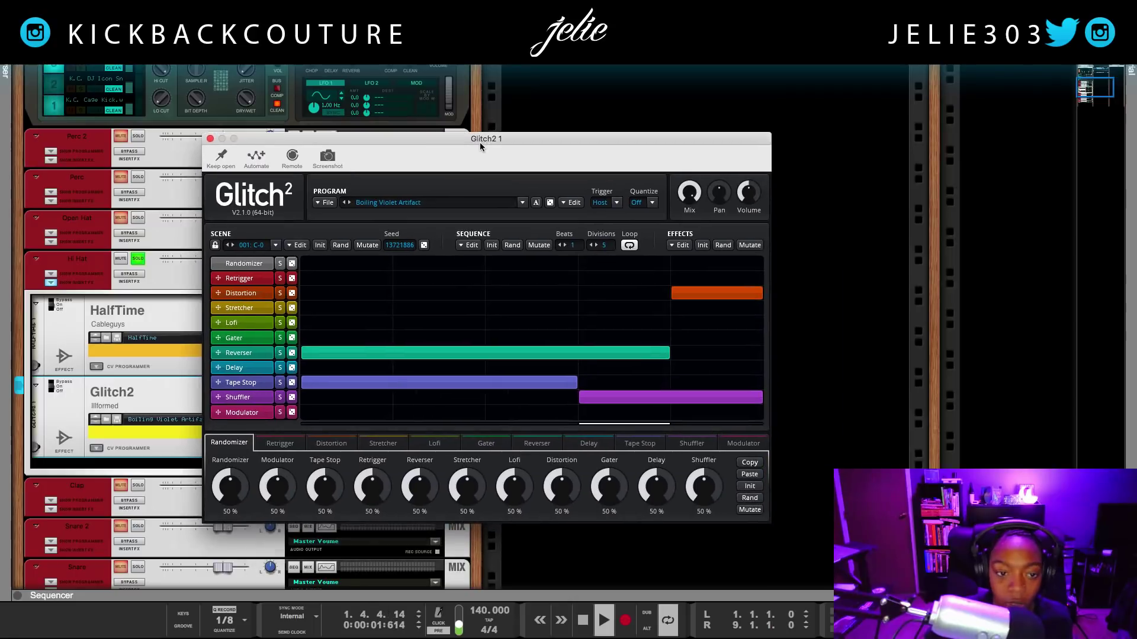
left_click(319, 245)
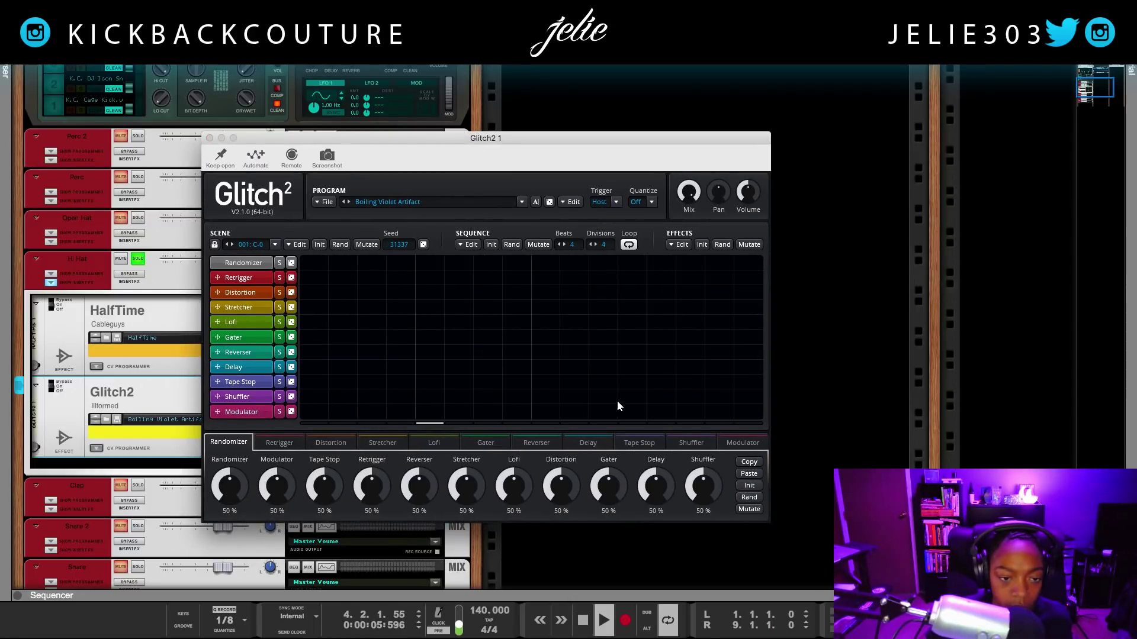
- Sequence Tape Stop on steps 1–4 and 15–16, Stretcher on 5–8, Reverser and Delay on 9–12, and lower Glitch2's overall mix
left_click_drag(714, 383, 767, 383)
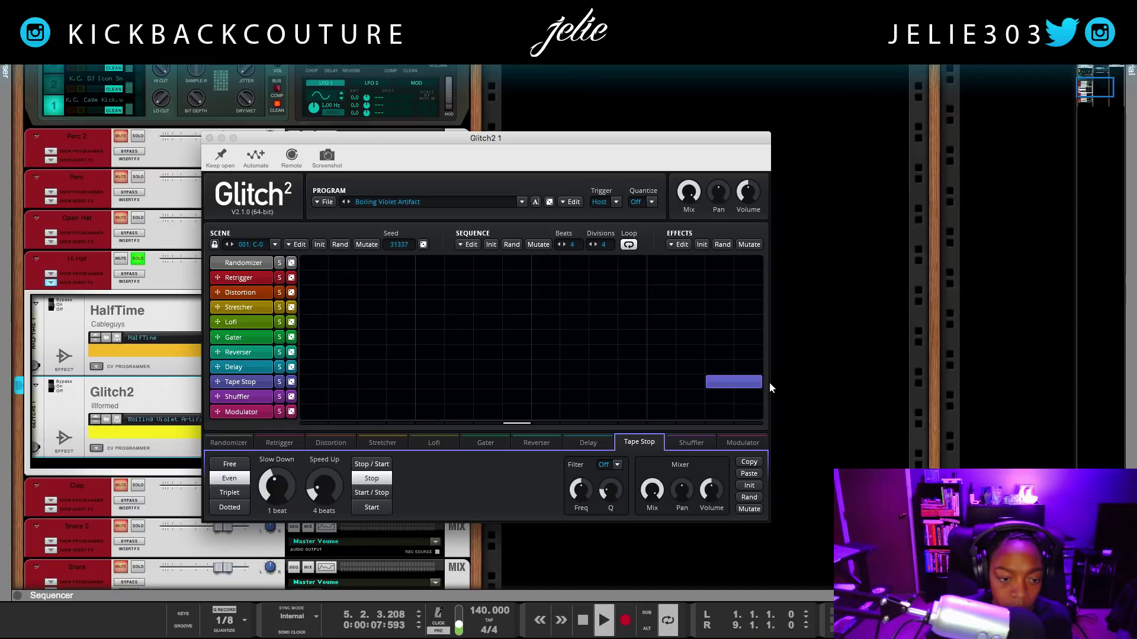
left_click_drag(308, 380, 414, 383)
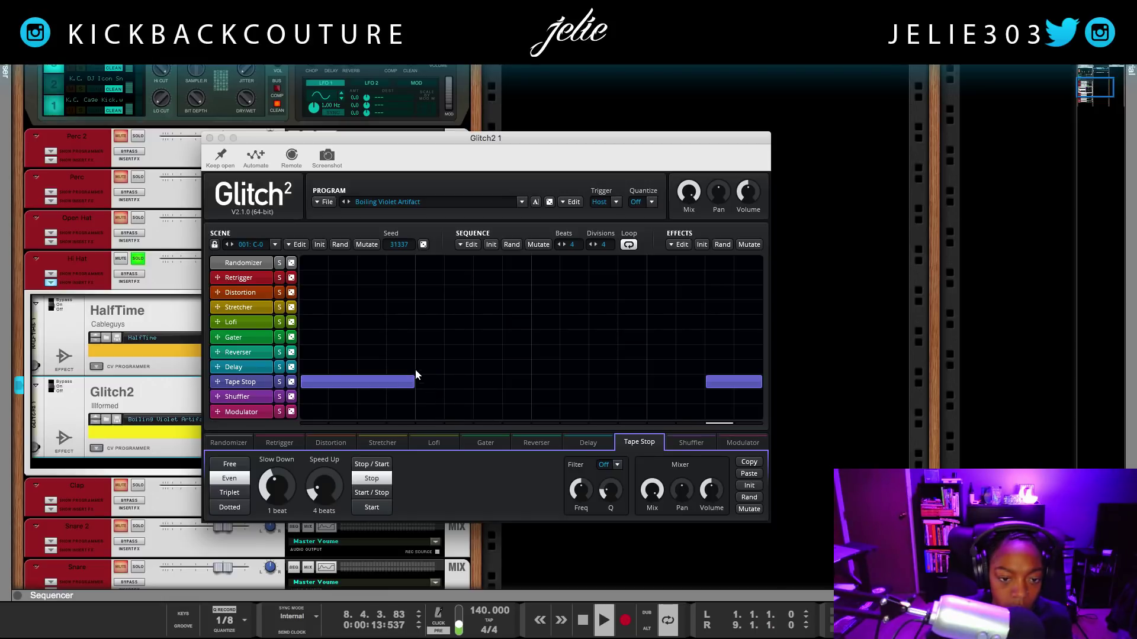
left_click_drag(418, 291, 518, 291)
right_click(504, 296)
left_click_drag(425, 310, 516, 312)
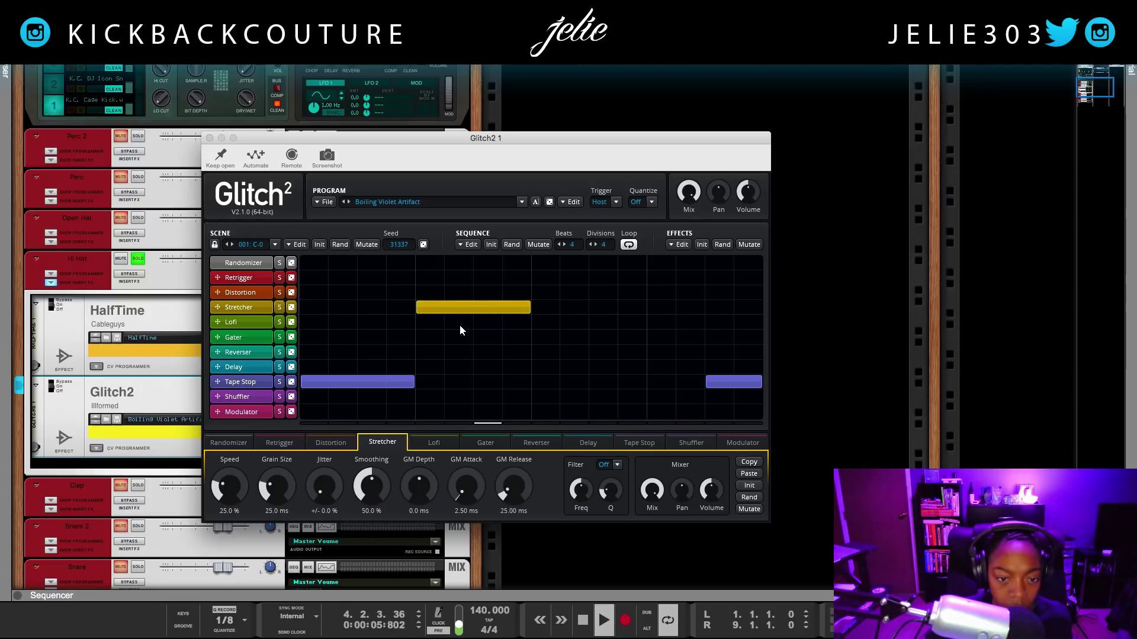
left_click_drag(542, 350, 645, 354)
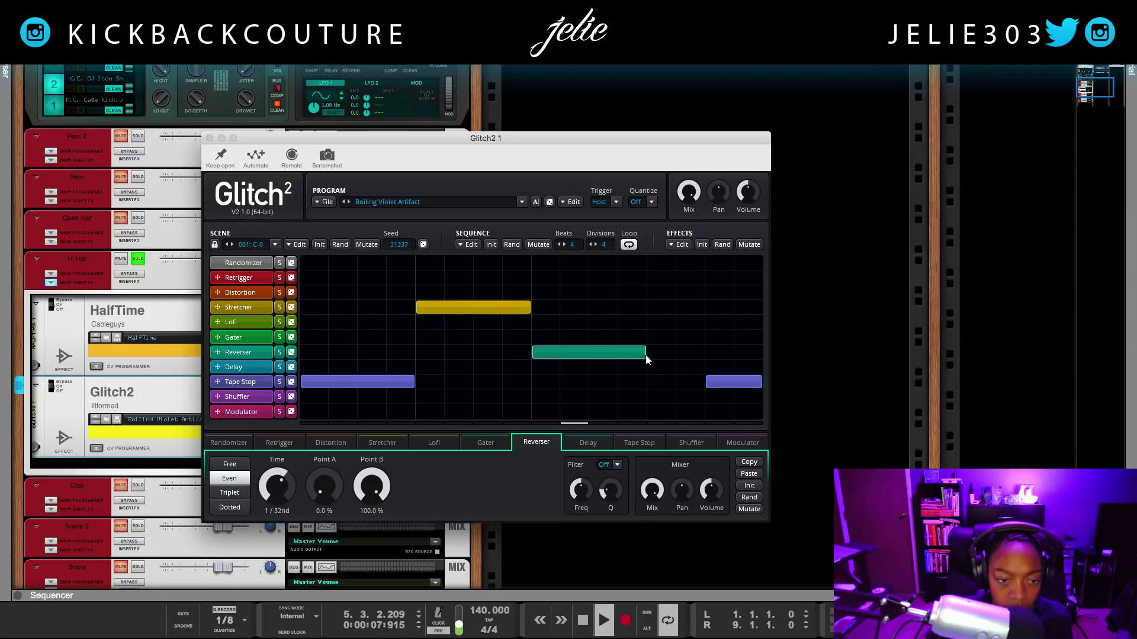
left_click_drag(542, 368, 629, 379)
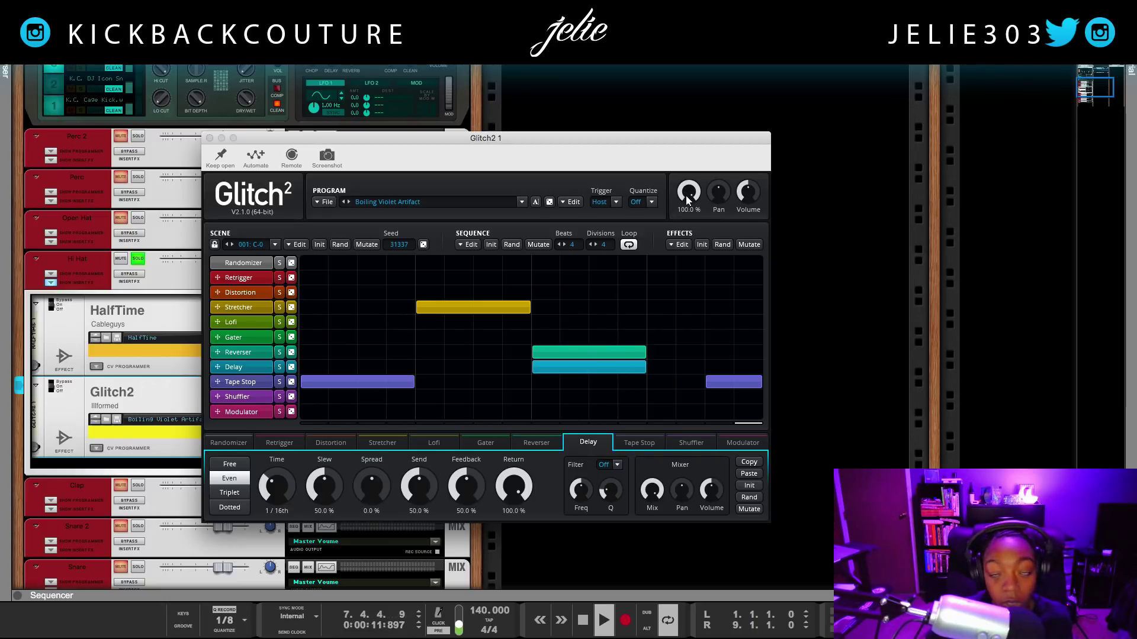
left_click_drag(690, 196, 689, 241)
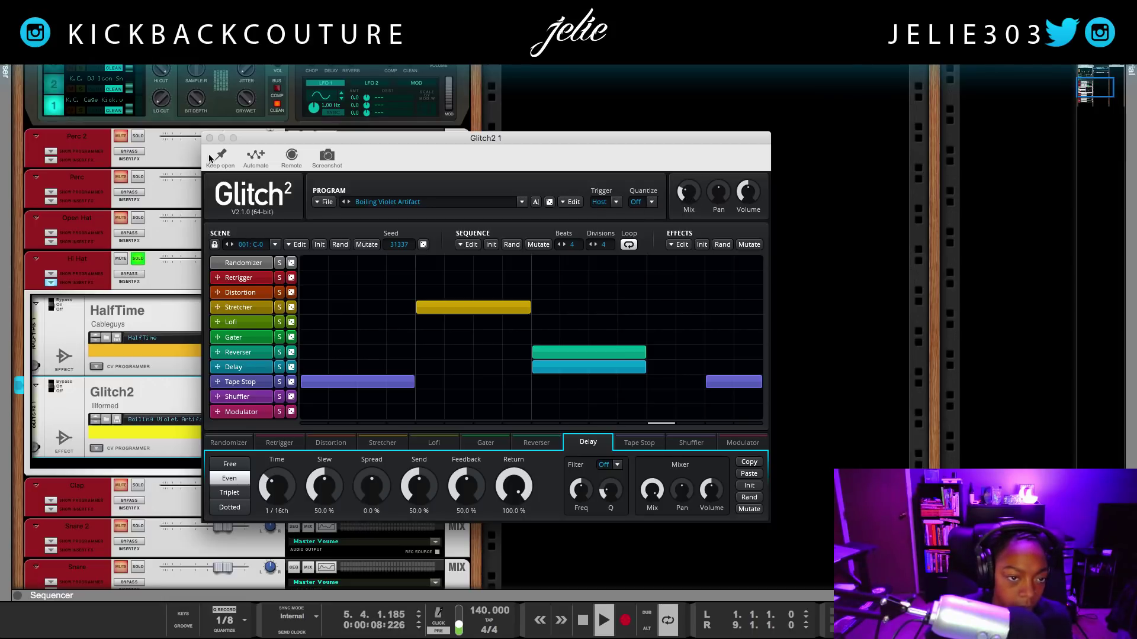
- Unsolo the Hi Hat channel, lengthen the Glitch2 sequence to 8 beats and play the beat
left_click(136, 263)
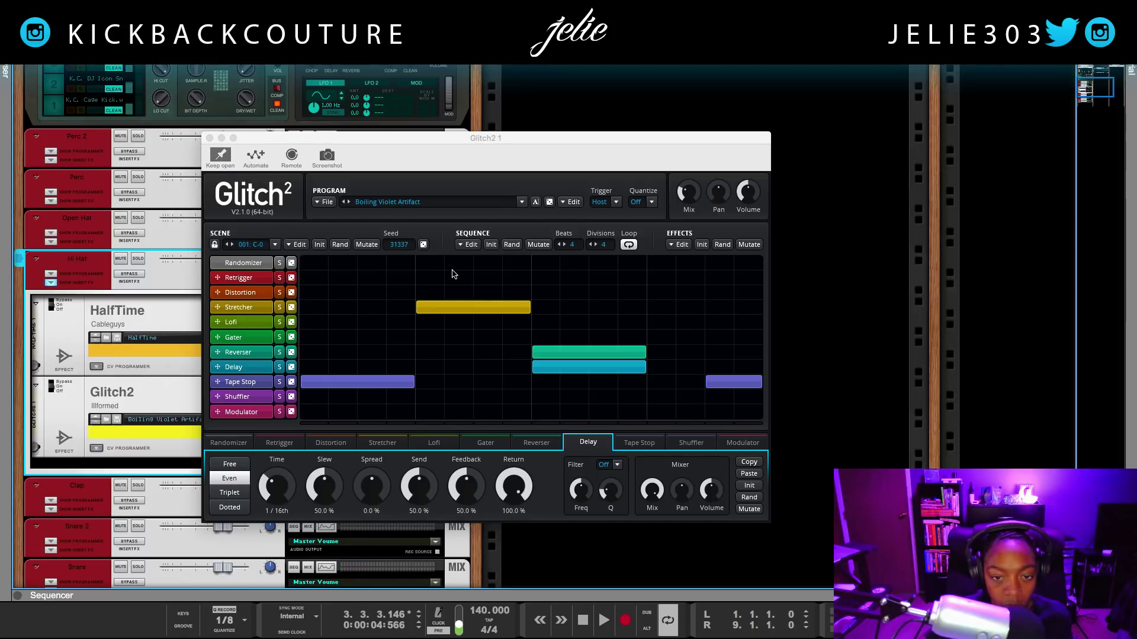
left_click(565, 244)
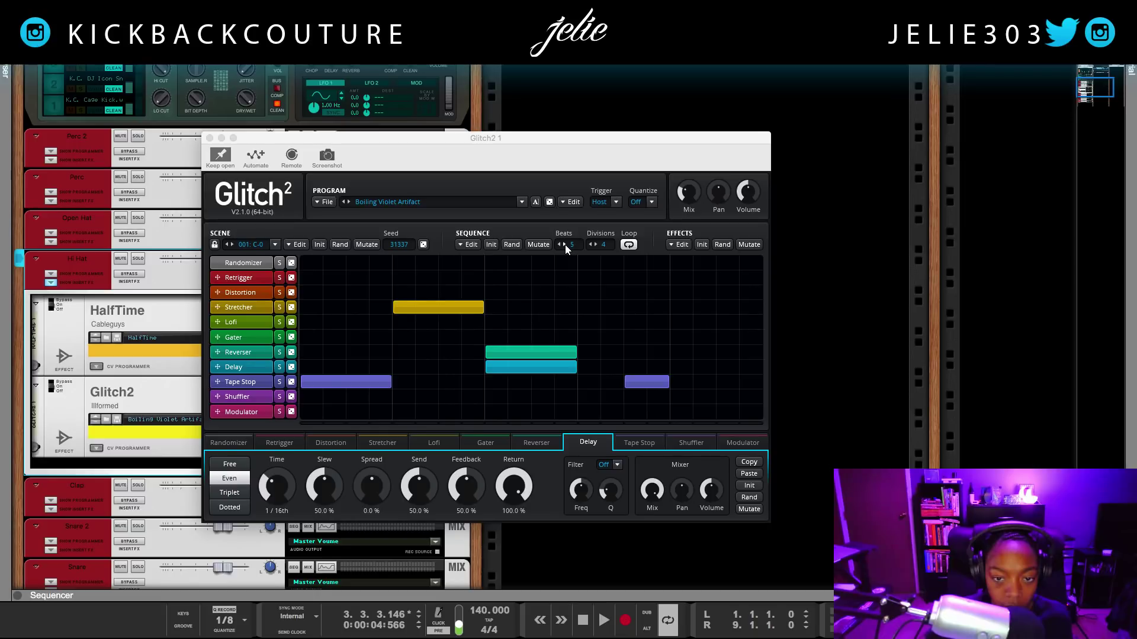
left_click(565, 244)
left_click(564, 244)
left_click(565, 244)
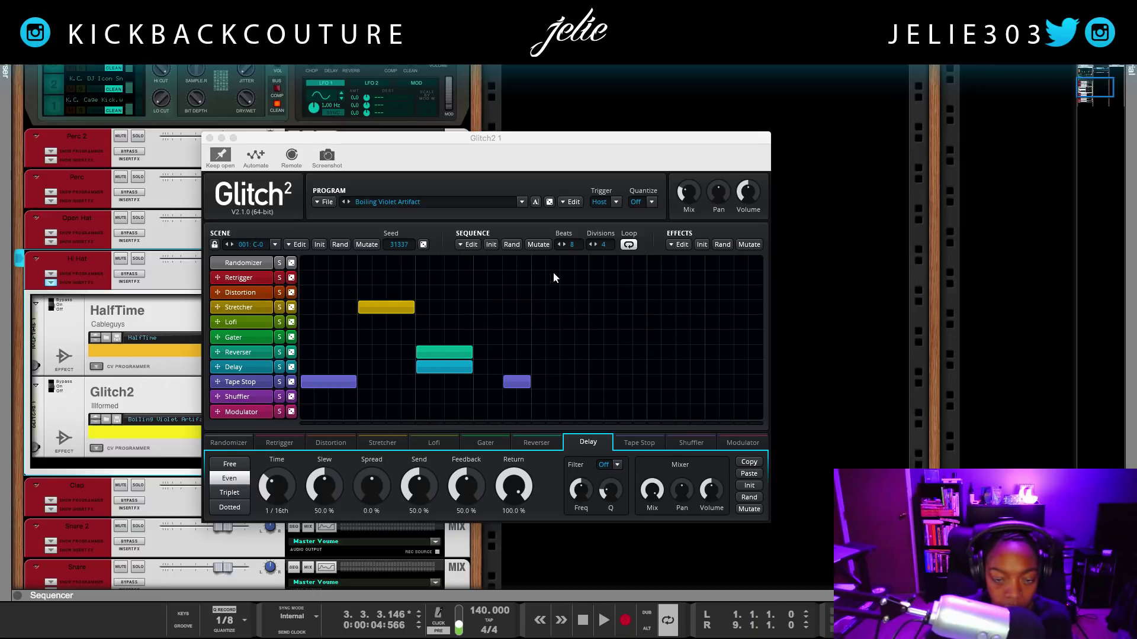
left_click(413, 195)
key("space")
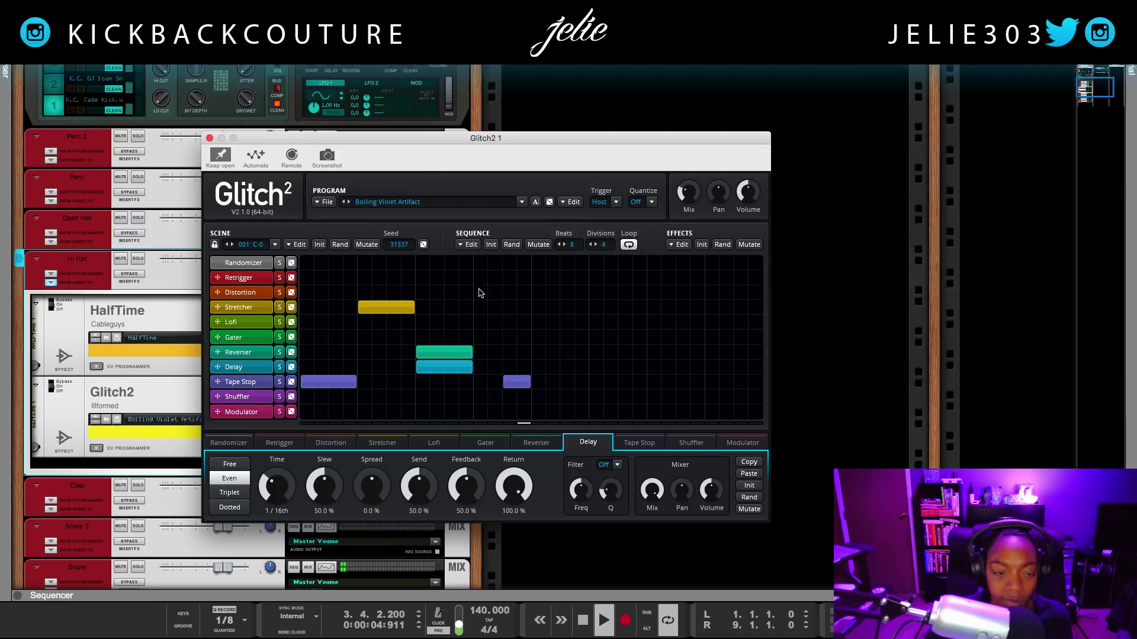
- Close the Glitch2 window and delete the Glitch2 effect from the Hi Hat channel
left_click(209, 138)
left_click(188, 389)
right_click(188, 388)
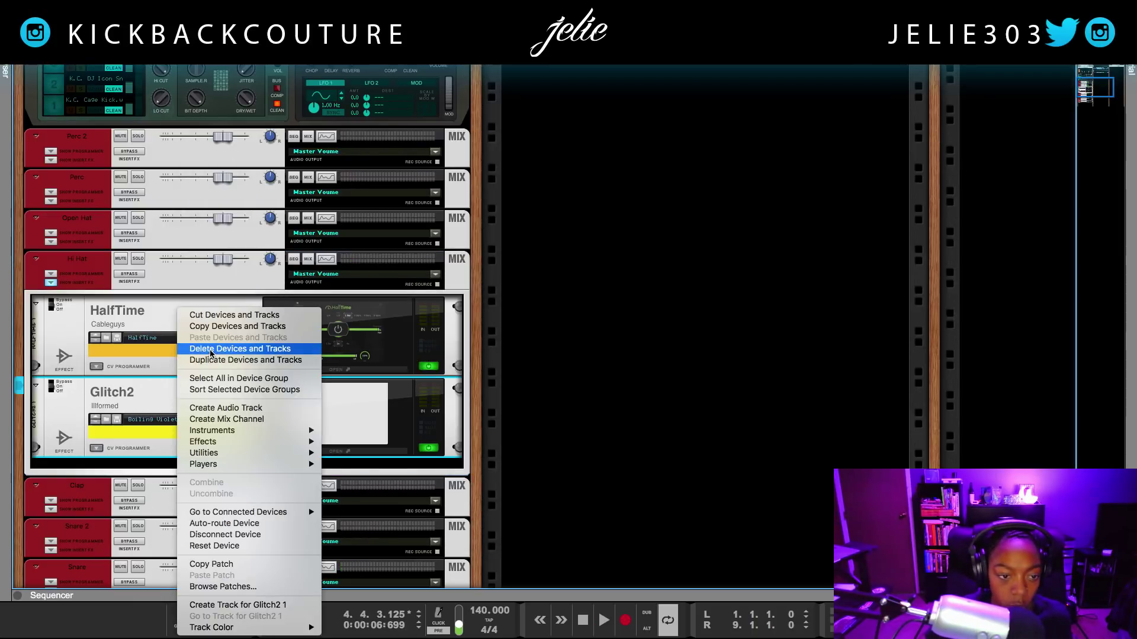
left_click(432, 282)
left_click(663, 224)
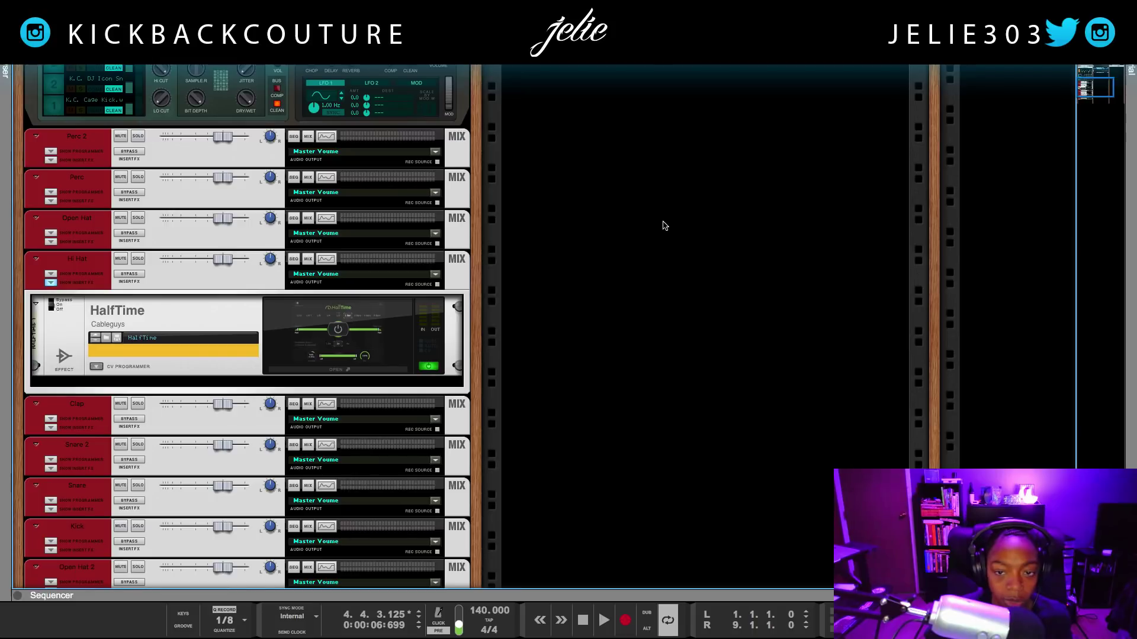
- Add the Sugar Bytes Effectrix effect below HalfTime on the Hi Hat channel and open it
left_click_drag(358, 380, 360, 384)
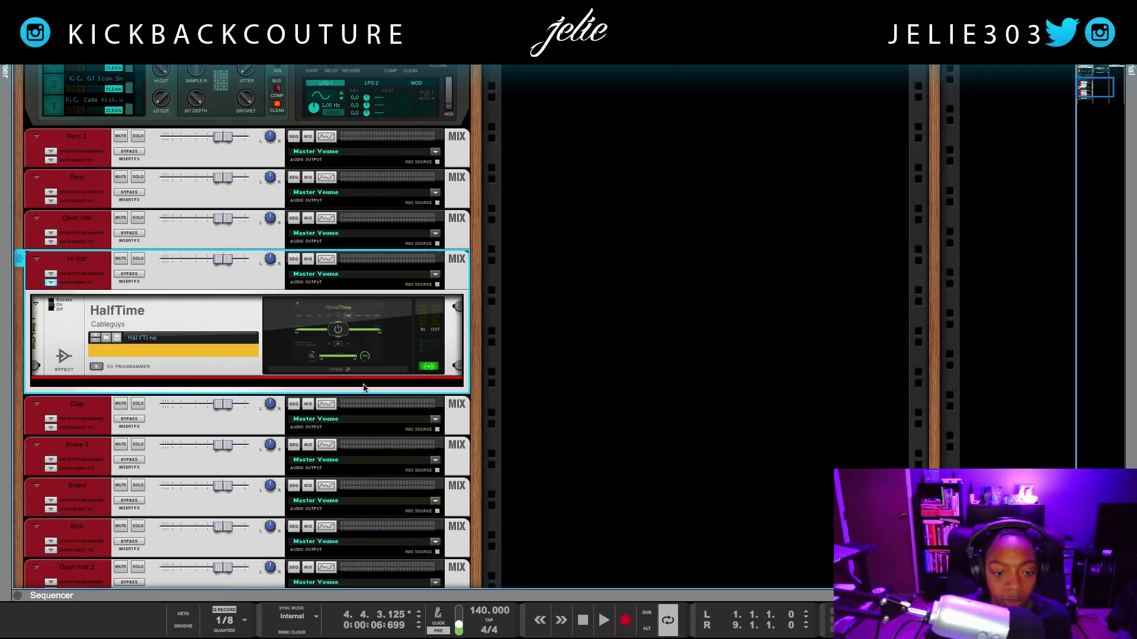
right_click(362, 388)
mouse_move(426, 390)
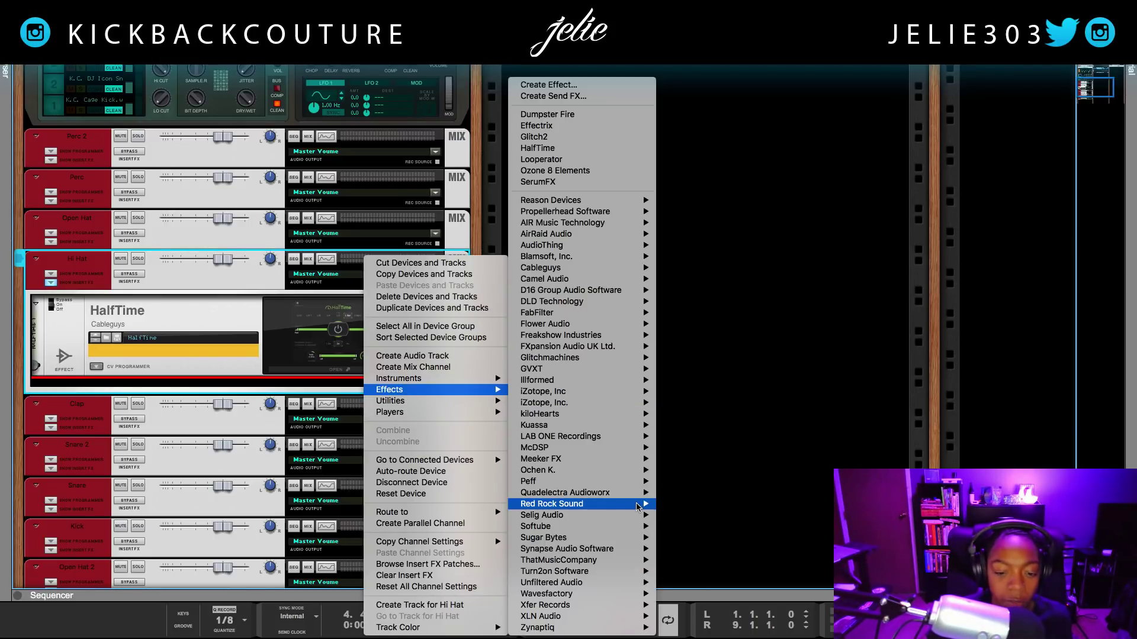
mouse_move(642, 538)
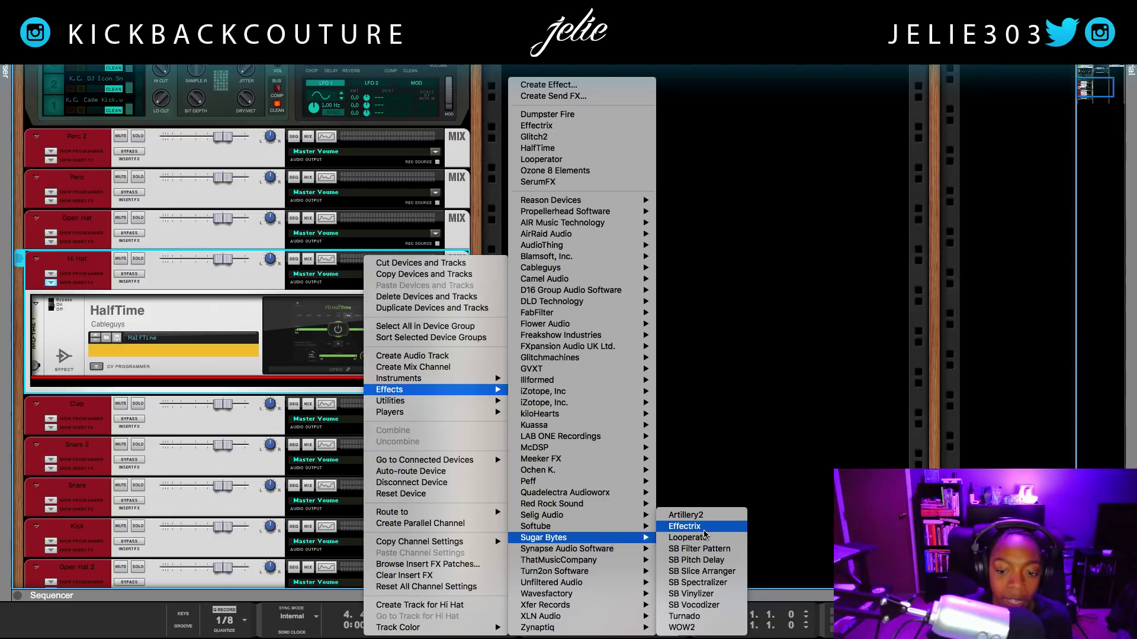
left_click(703, 530)
left_click(335, 453)
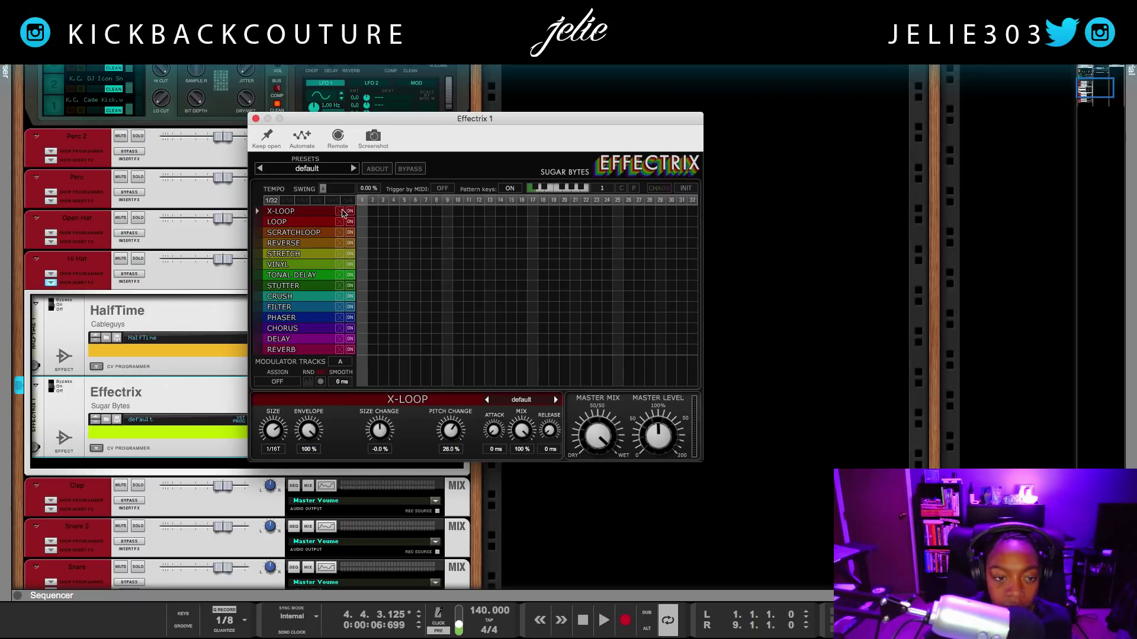
- Play the beat and sequence Effectrix's X-Loop on steps 25–32
left_click_drag(628, 211, 714, 230)
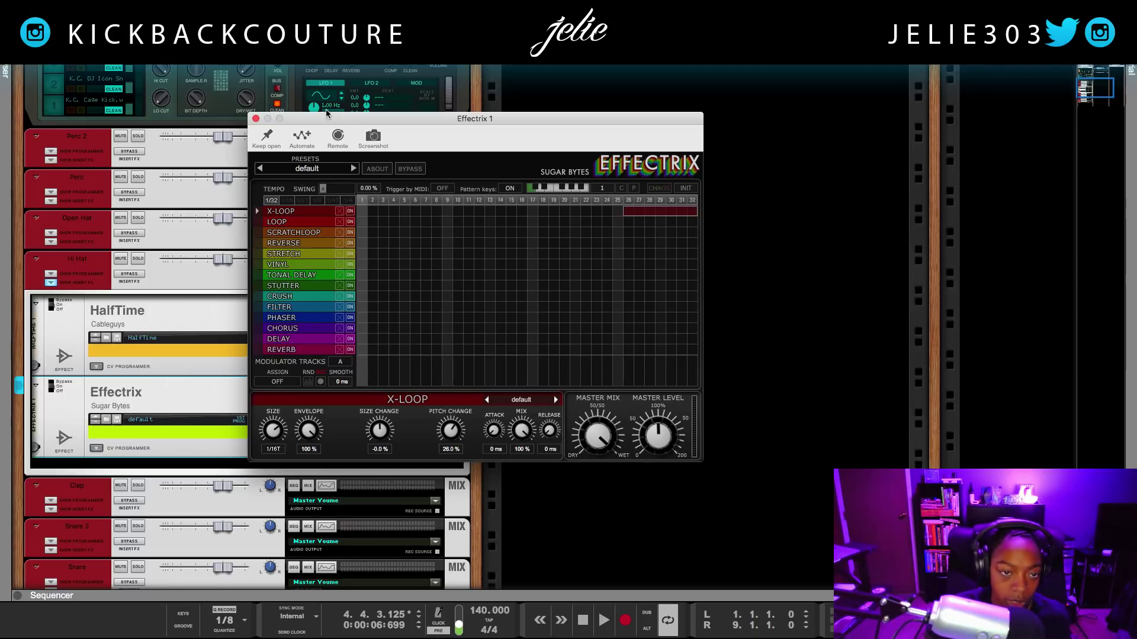
left_click_drag(331, 118, 390, 116)
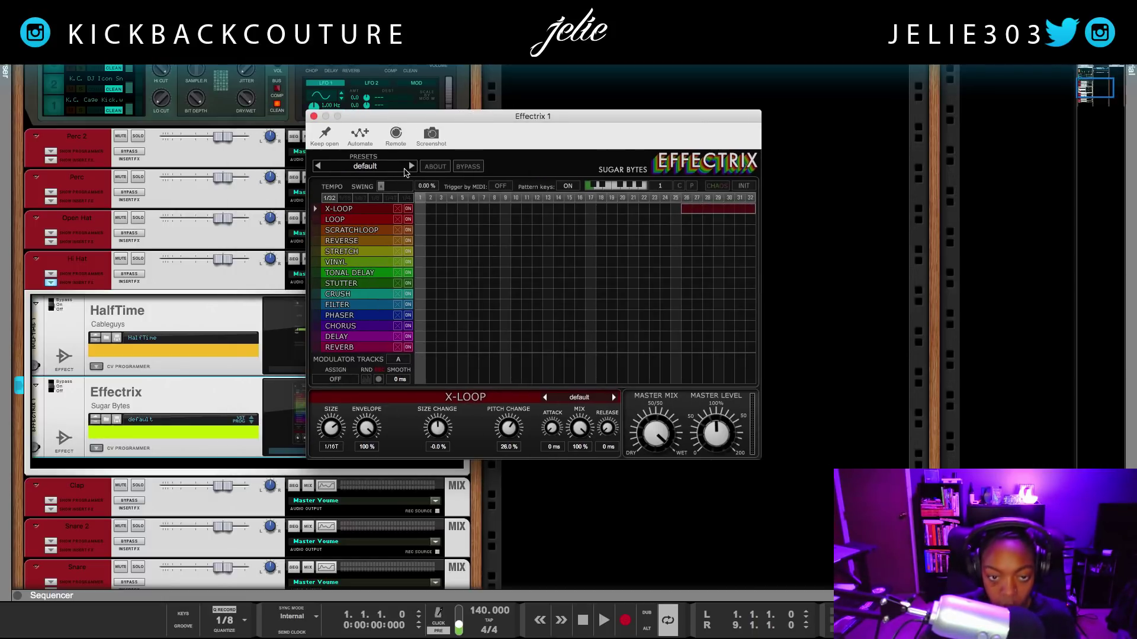
key("space")
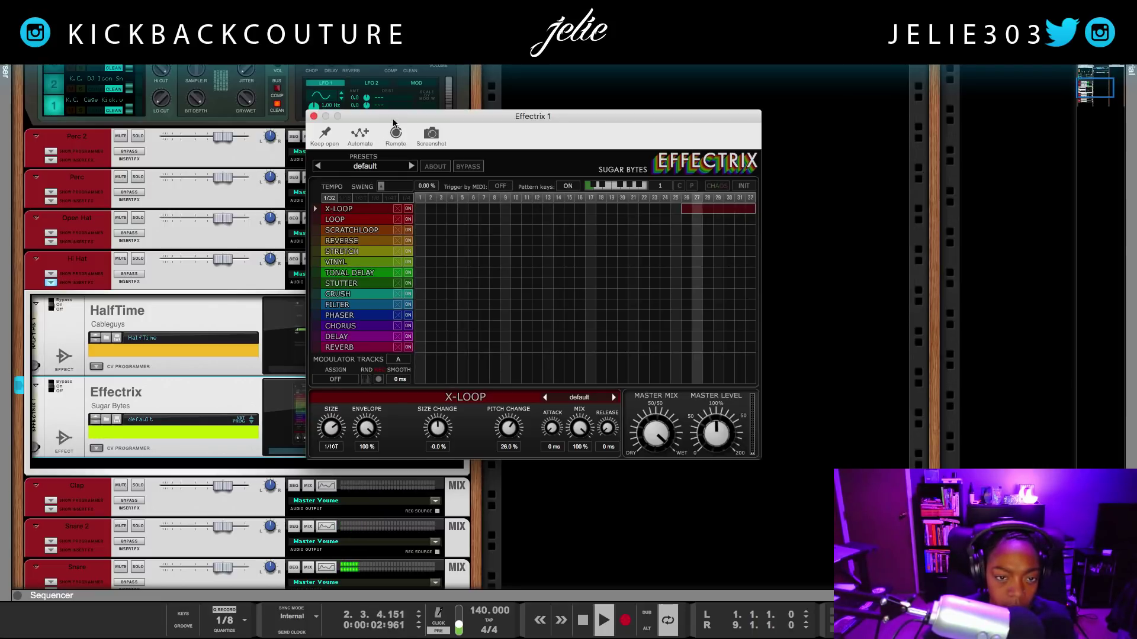
left_click_drag(403, 125, 400, 123)
right_click(696, 208)
left_click_drag(676, 207, 812, 216)
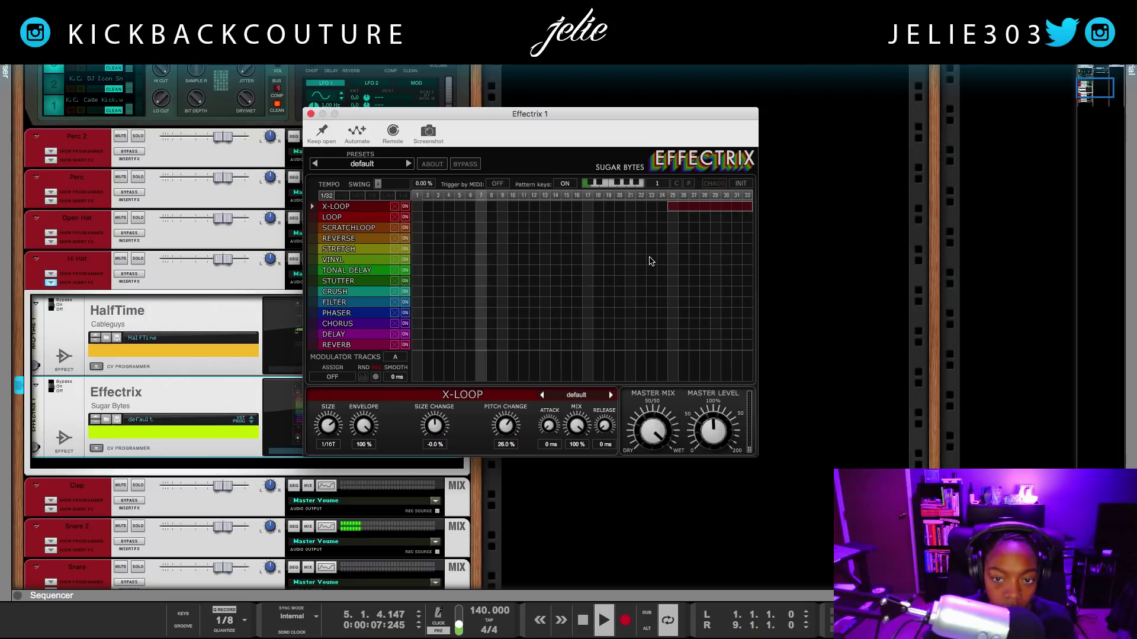
- Keep the Effectrix window open, solo the Hi Hat channel and audition X-Loop presets through to Friendly Upper
left_click(322, 132)
left_click(140, 259)
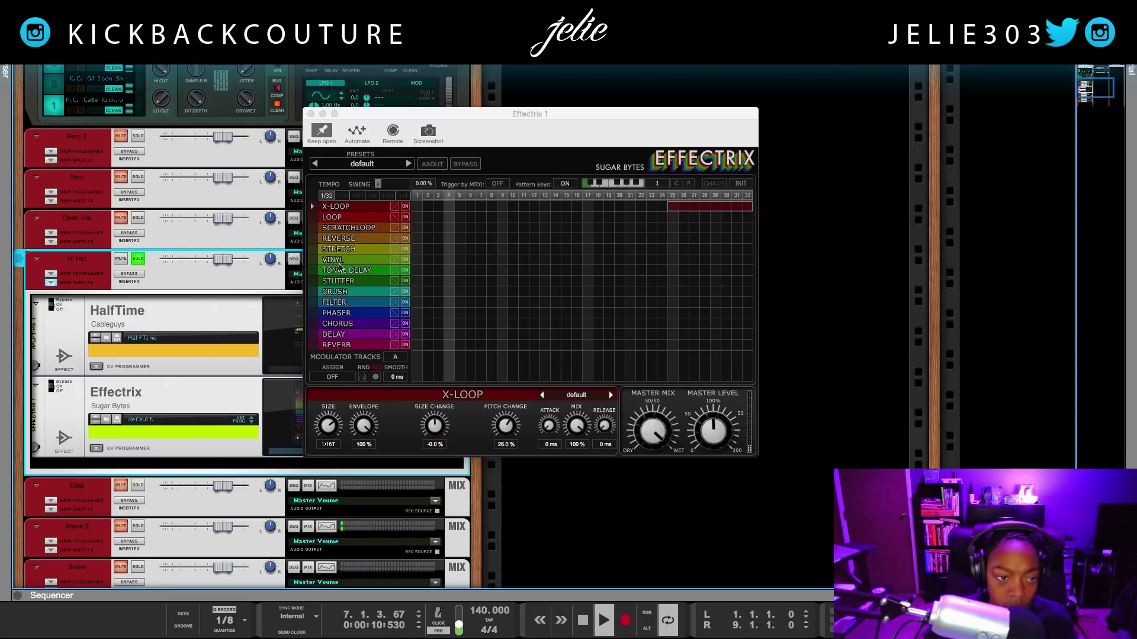
left_click(611, 397)
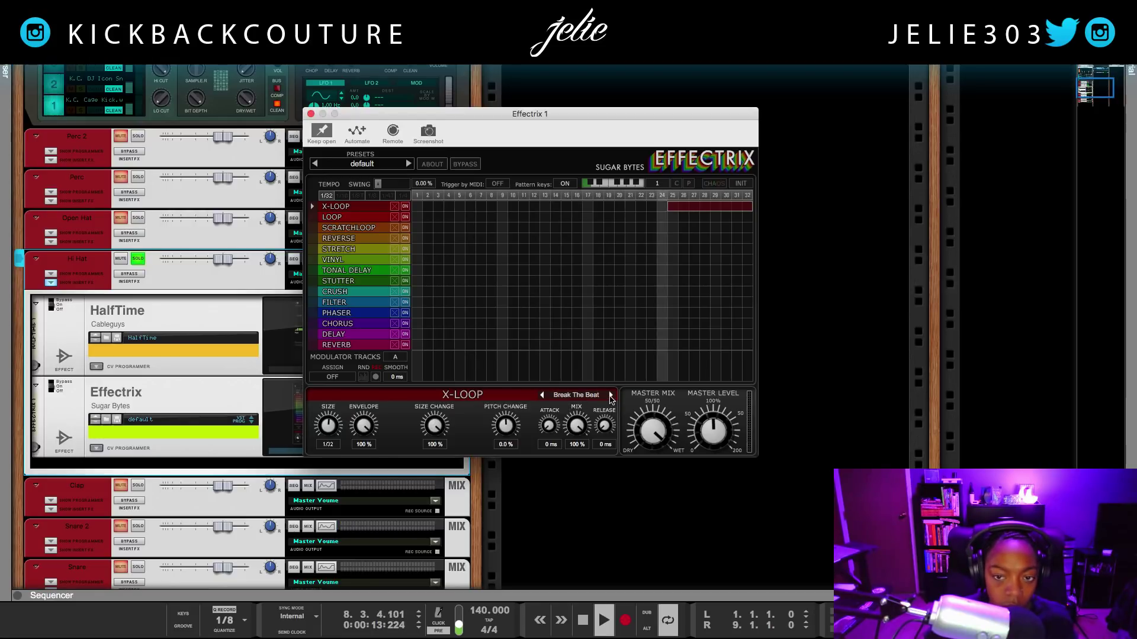
left_click(611, 396)
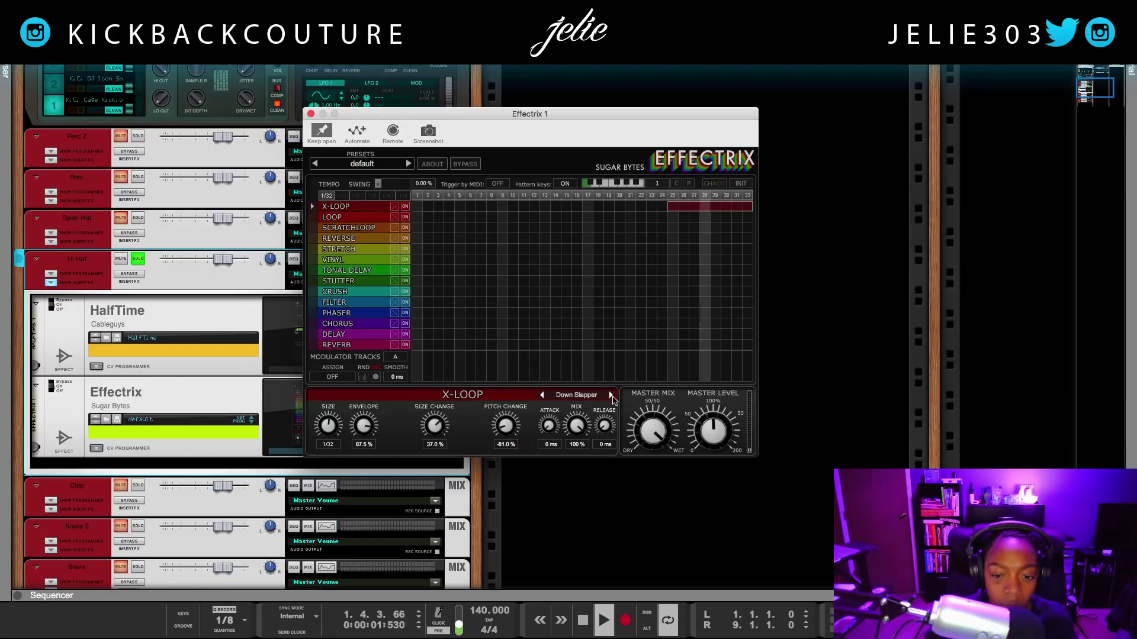
left_click(611, 396)
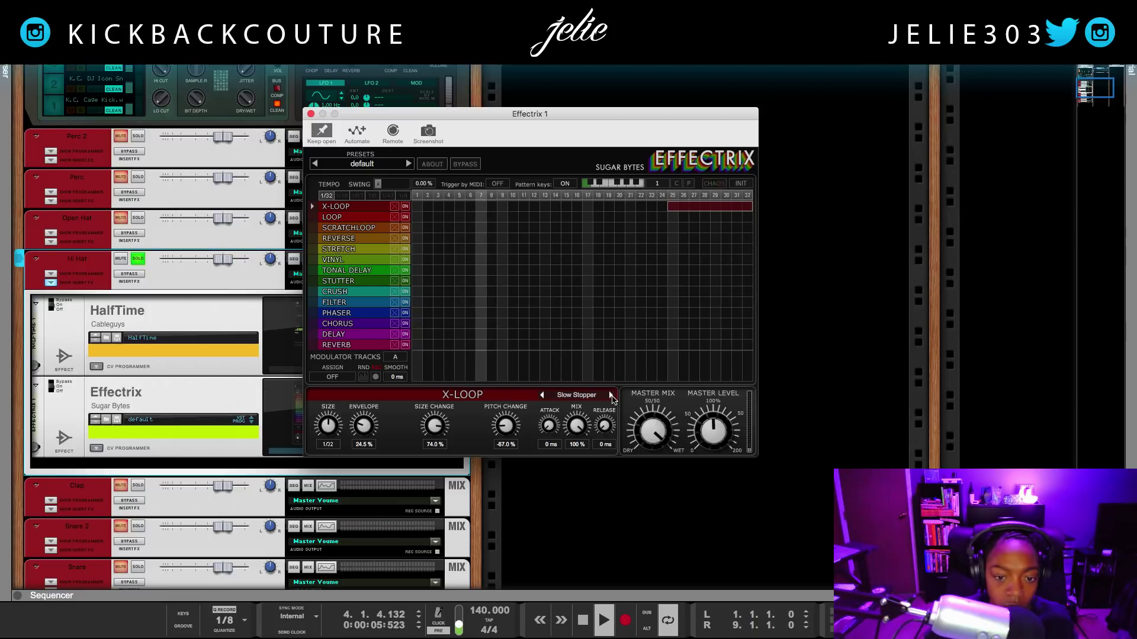
left_click(611, 396)
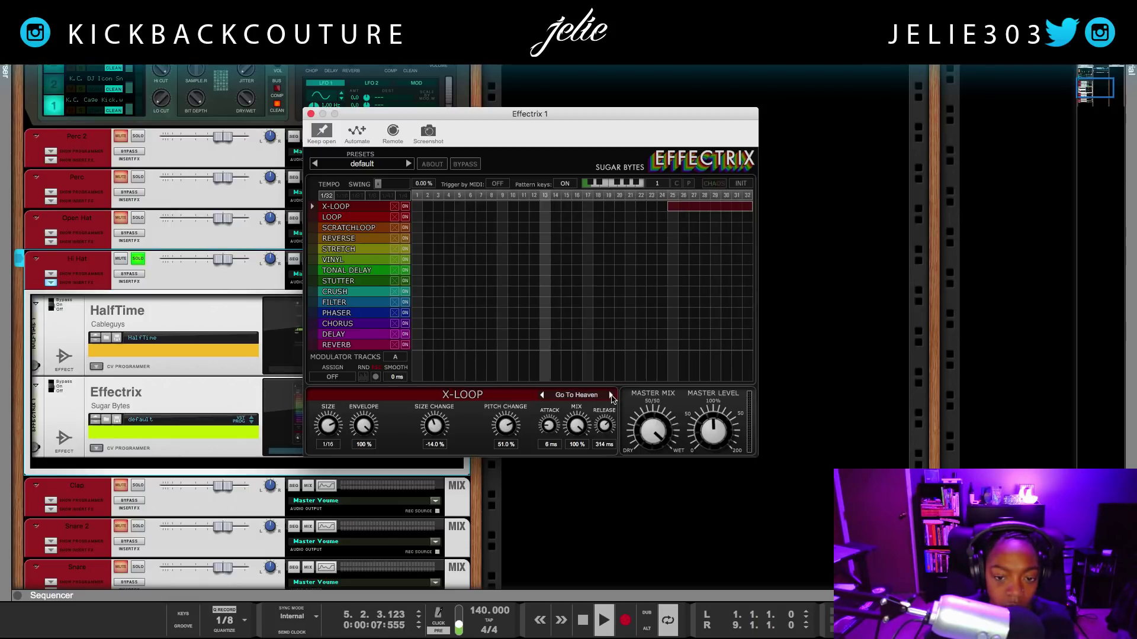
left_click(610, 396)
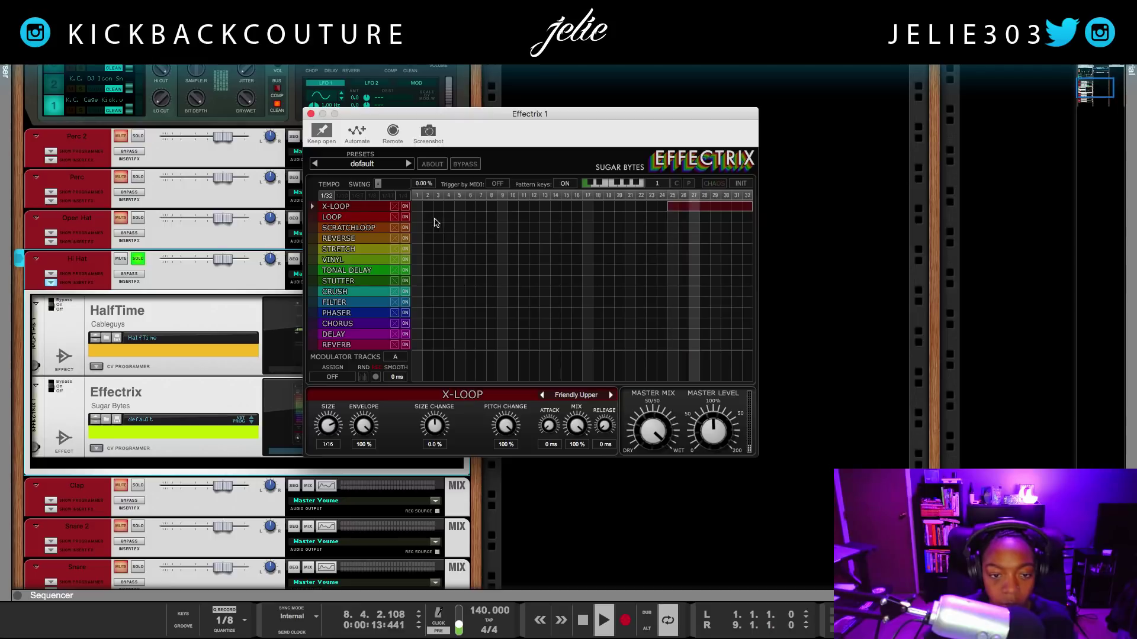
- Sequence Effectrix's Loop and Stutter effects on steps 9–16
left_click_drag(503, 219, 579, 221)
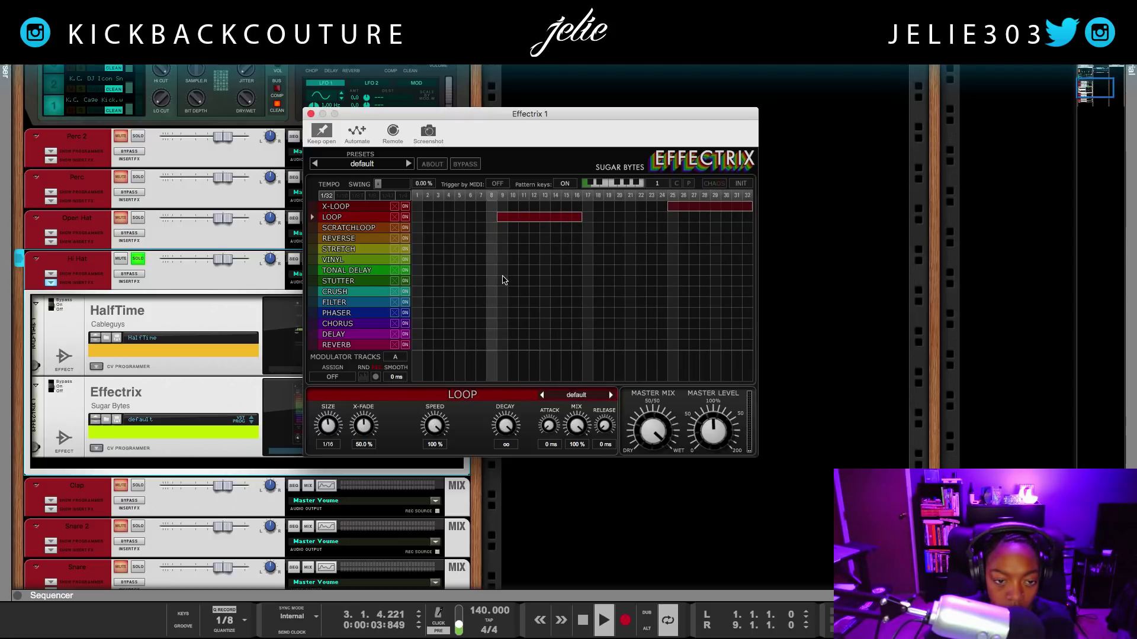
left_click_drag(503, 280, 578, 286)
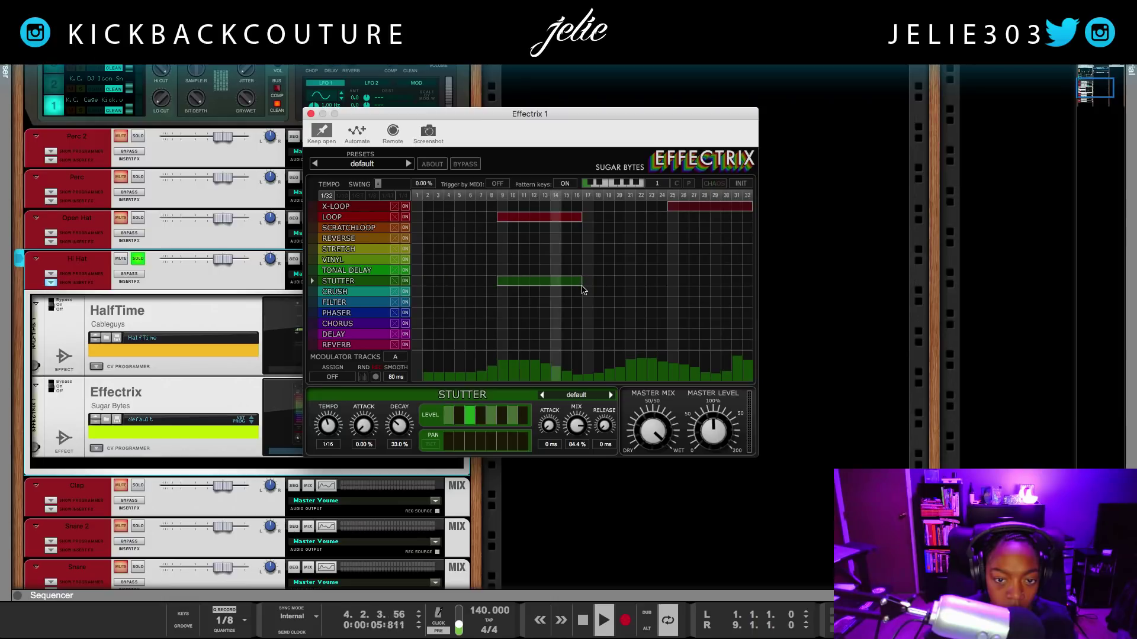
- Replace the Stutter block with Reverse and reduce Reverse to step 16 only
left_click_drag(505, 261, 513, 237)
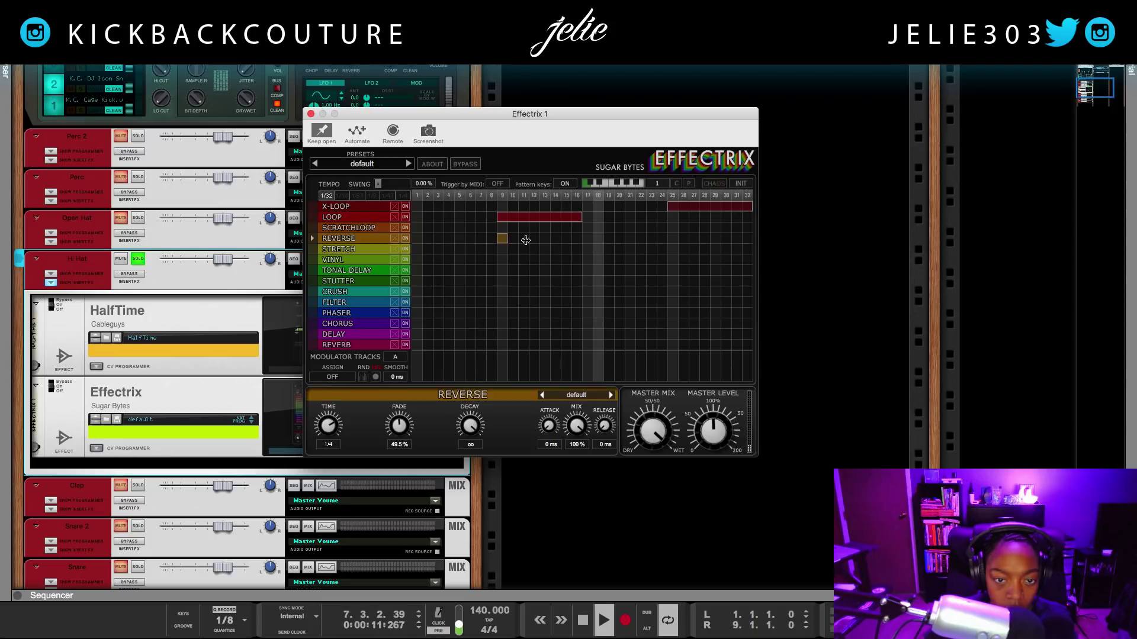
left_click(586, 240)
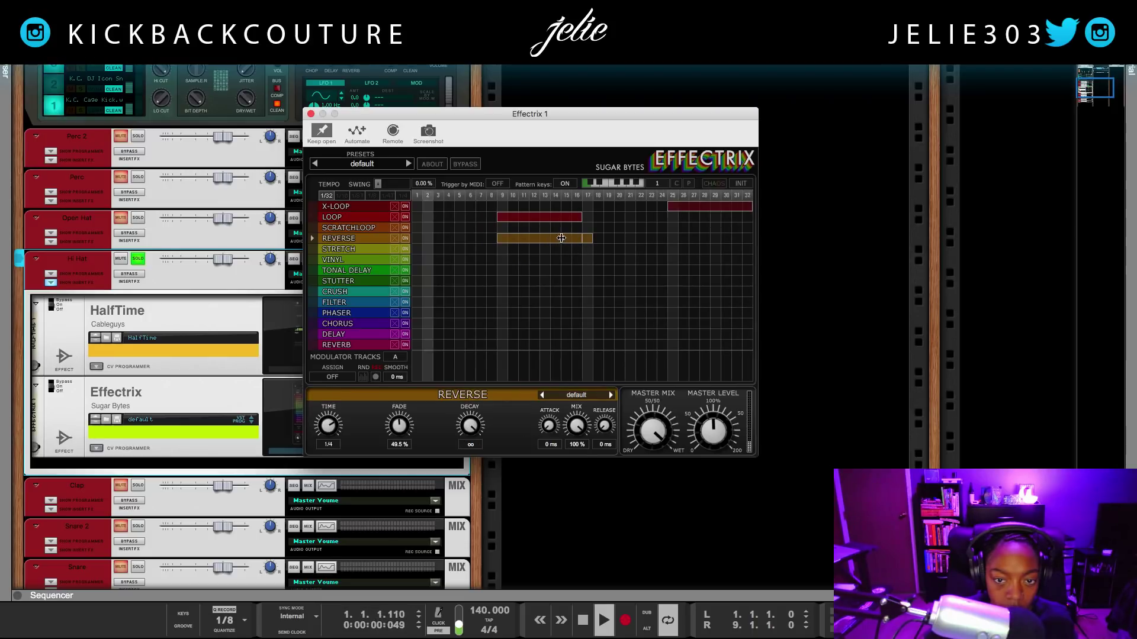
left_click(588, 239)
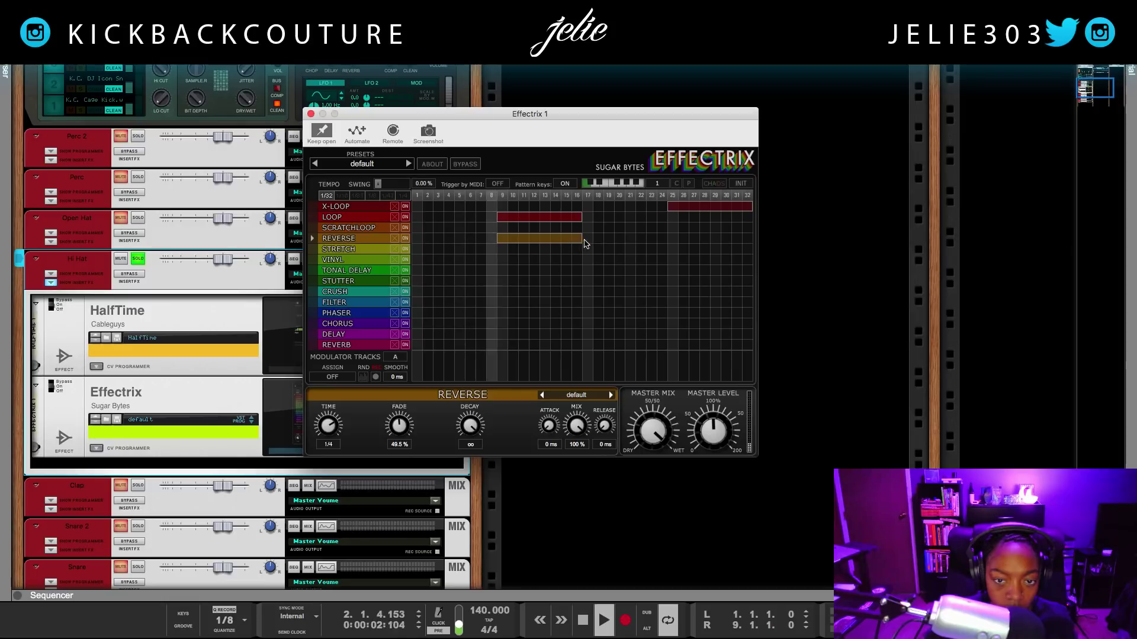
left_click_drag(582, 239, 536, 240)
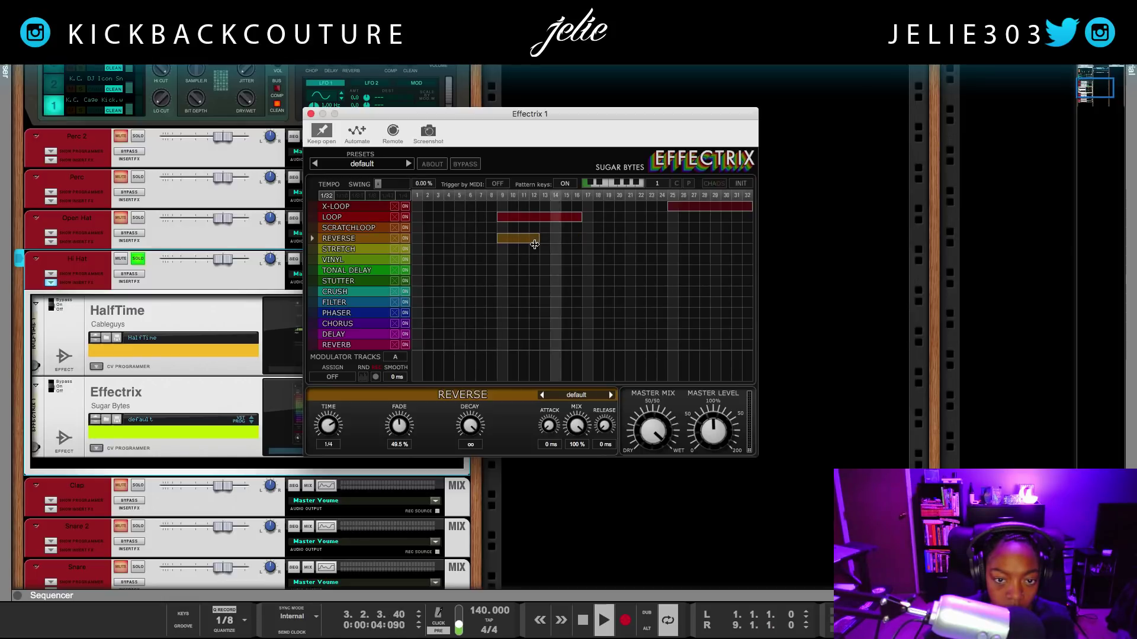
left_click(530, 240)
left_click(578, 241)
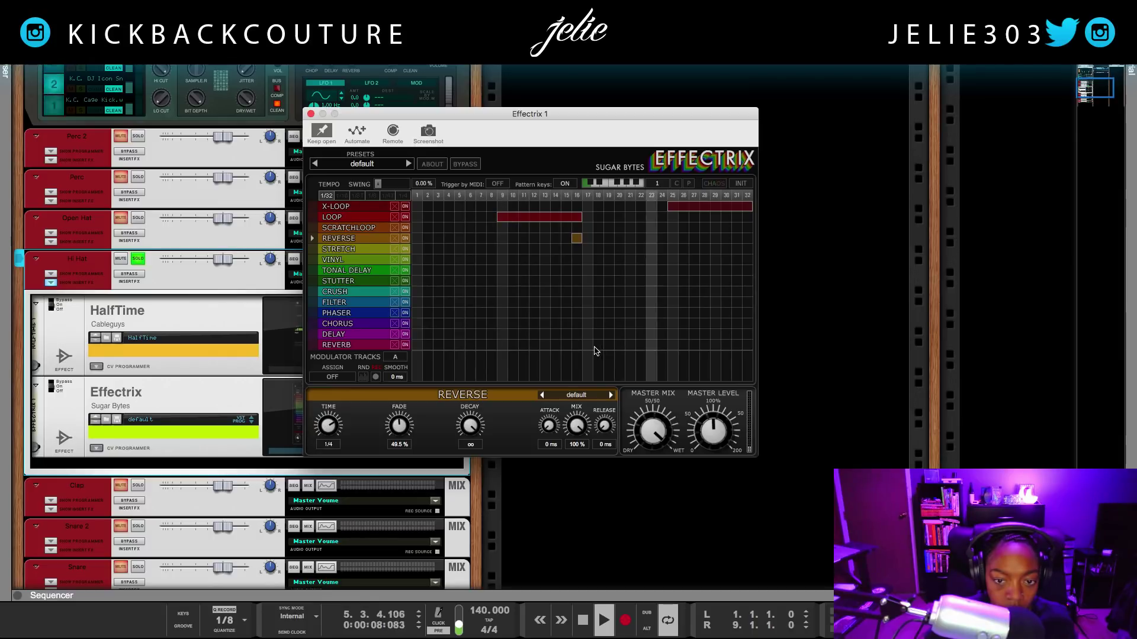
- Try Reverb on steps 18–24, remove it and close the Effectrix window
left_click_drag(594, 345, 663, 346)
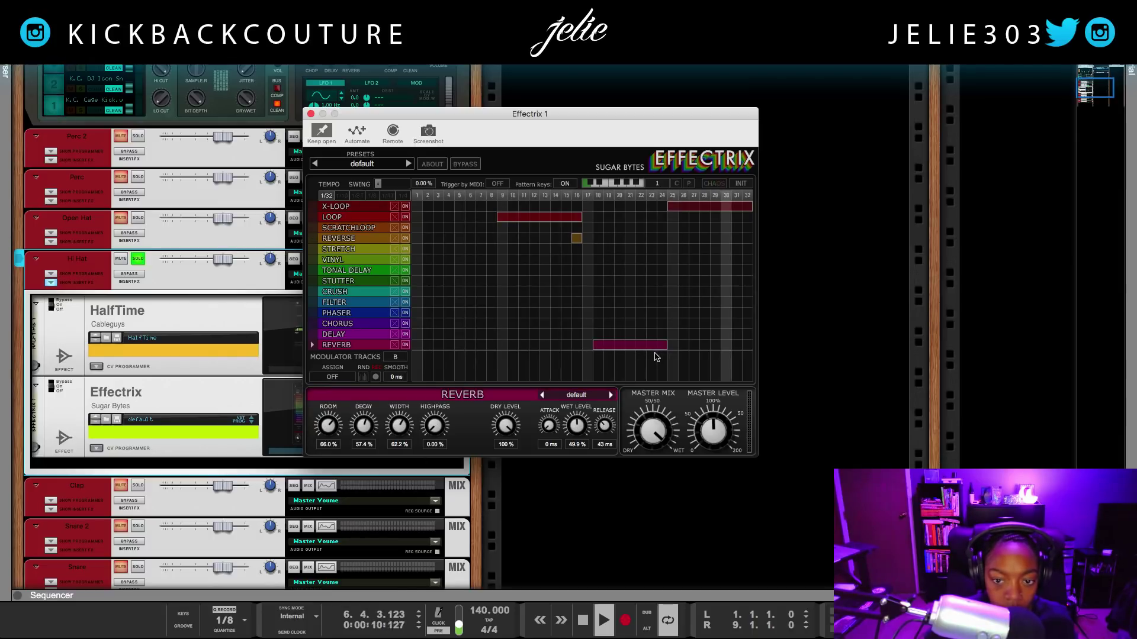
left_click(647, 345)
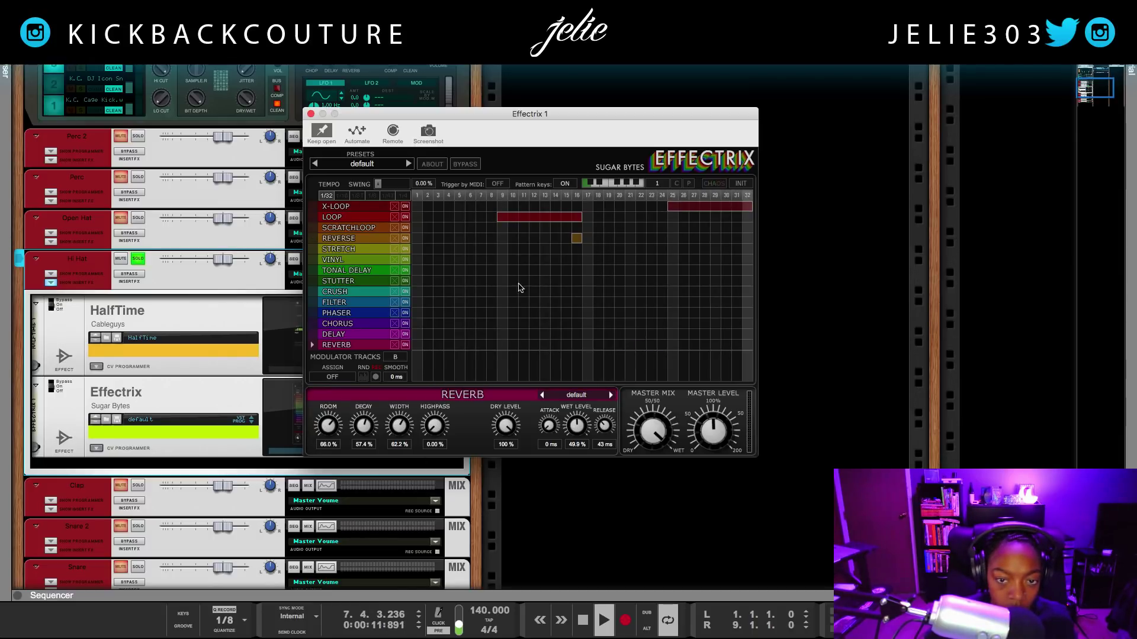
left_click(311, 114)
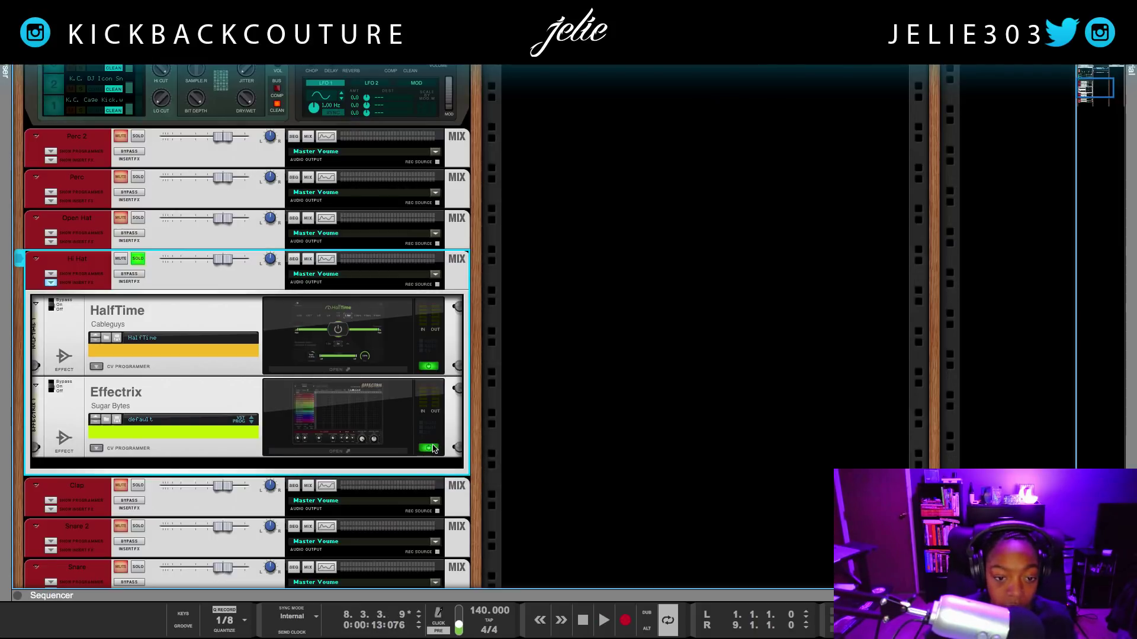
- Undo the recent Hi Hat channel changes back through adding Effectrix and deleting Glitch2, until Glitch2 is restored and Hi Hat is soloed
scroll(308, 409, "up", 4)
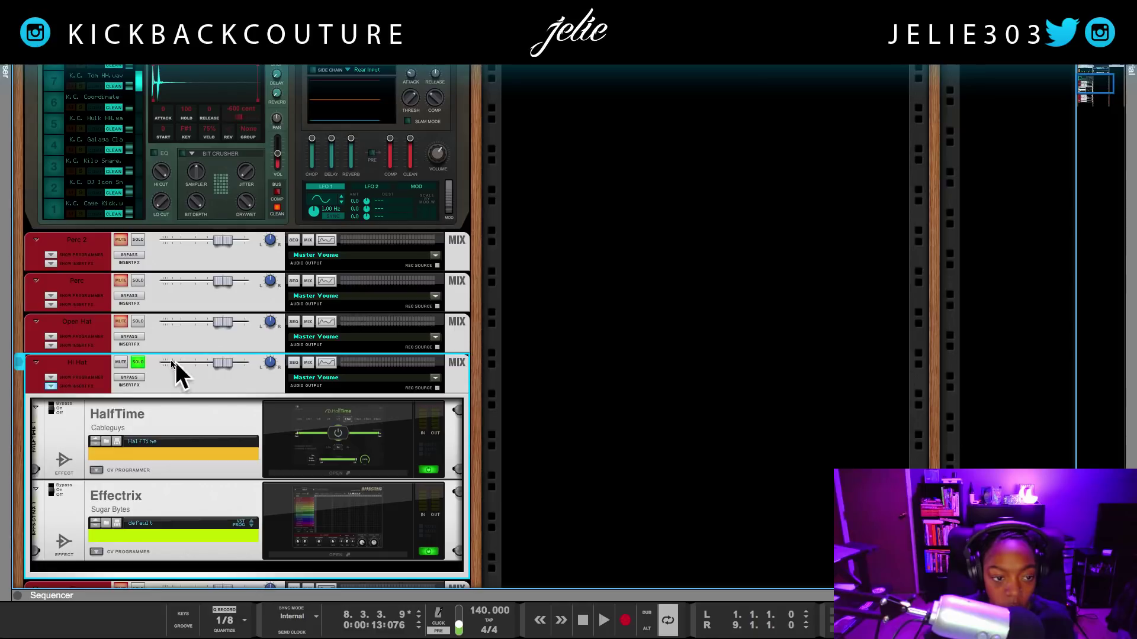
scroll(221, 457, "up", 6)
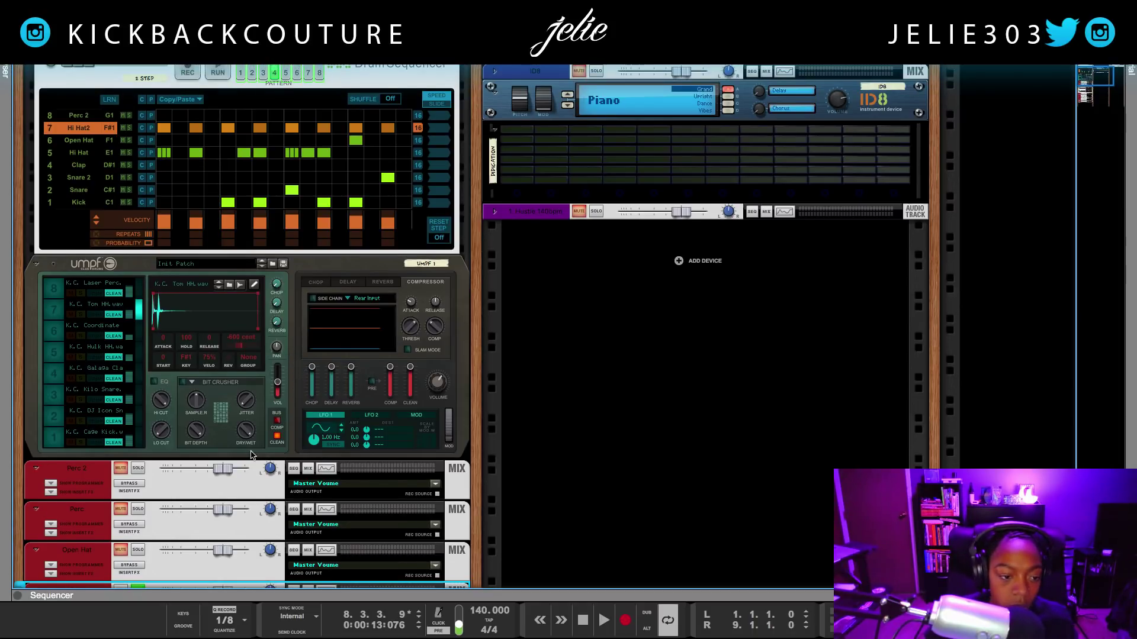
scroll(256, 465, "down", 6)
scroll(256, 464, "down", 3)
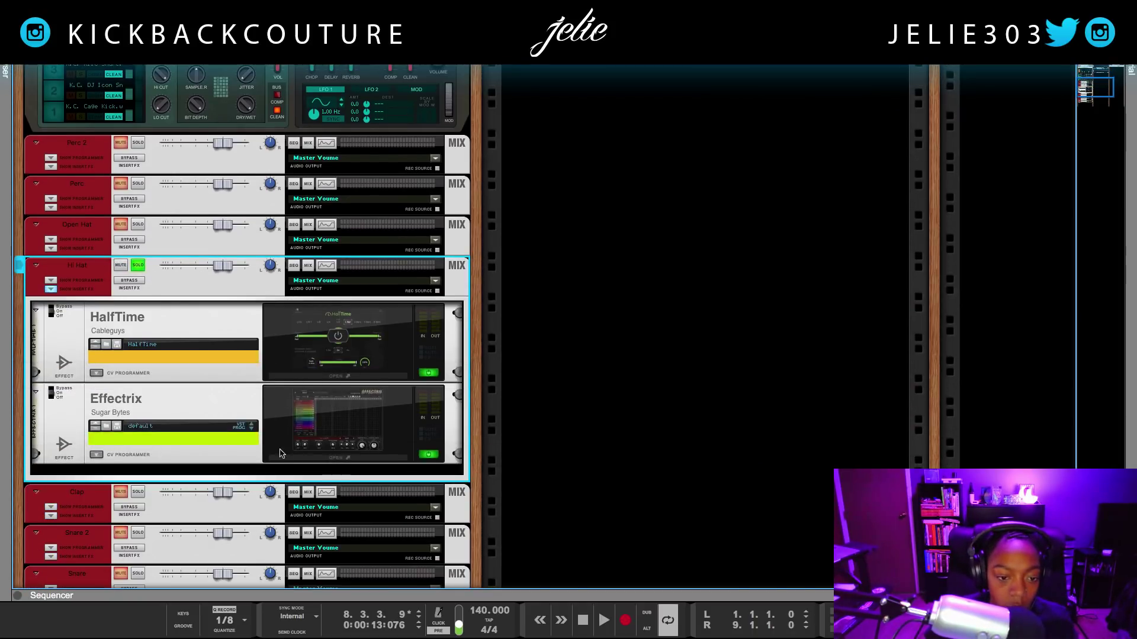
scroll(257, 444, "down", 1)
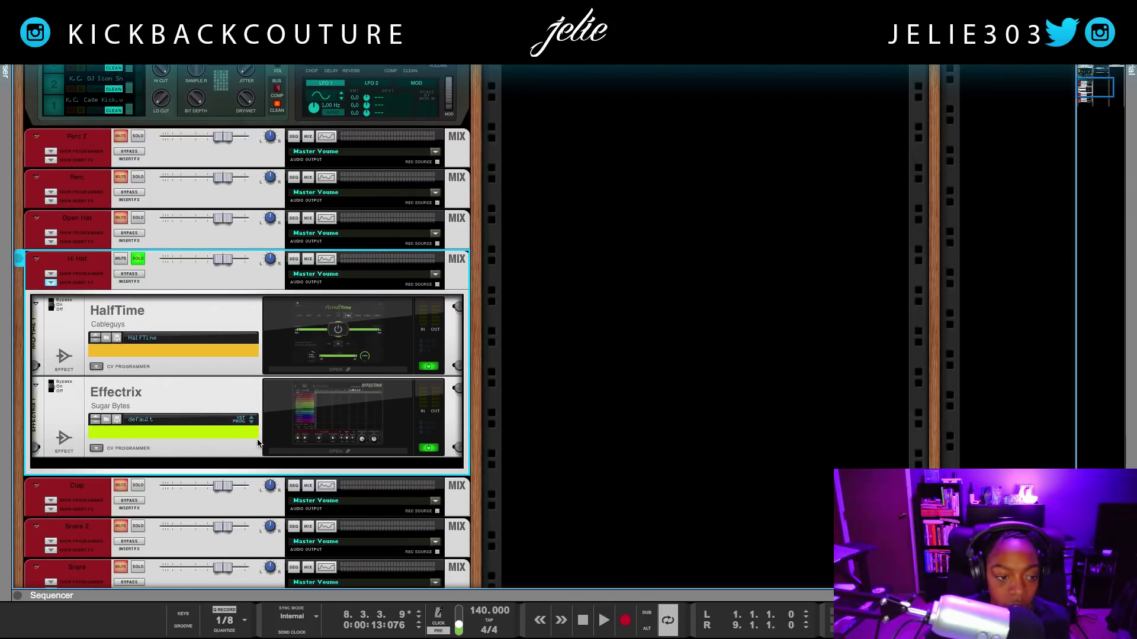
key("super+z")
key("super+z")
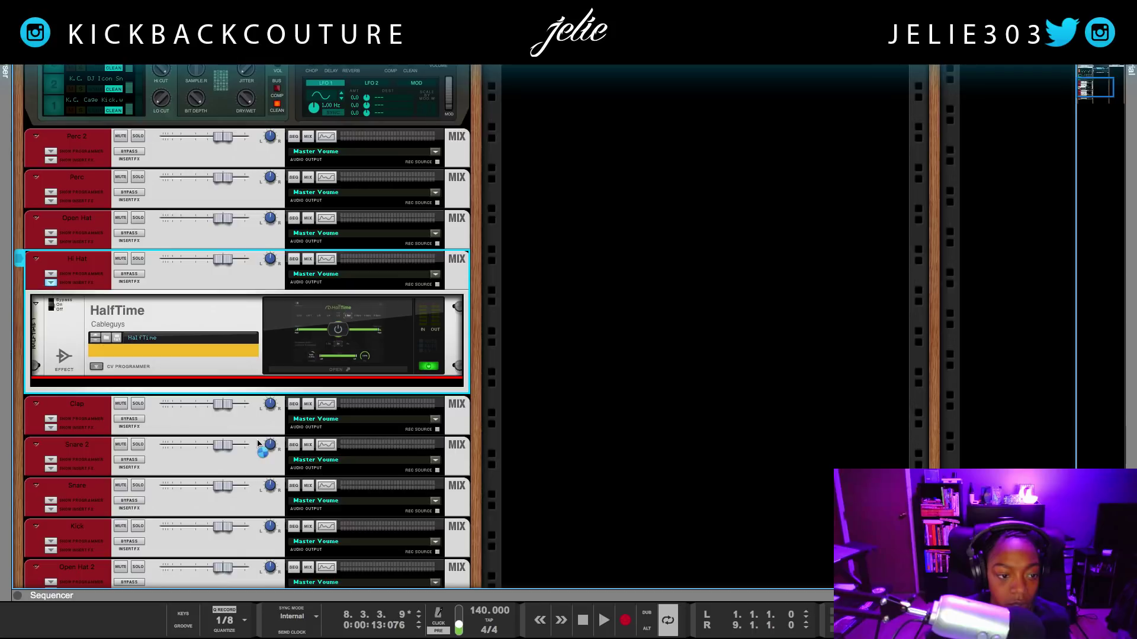
key("super+z")
key("super+z")
key("super+z")
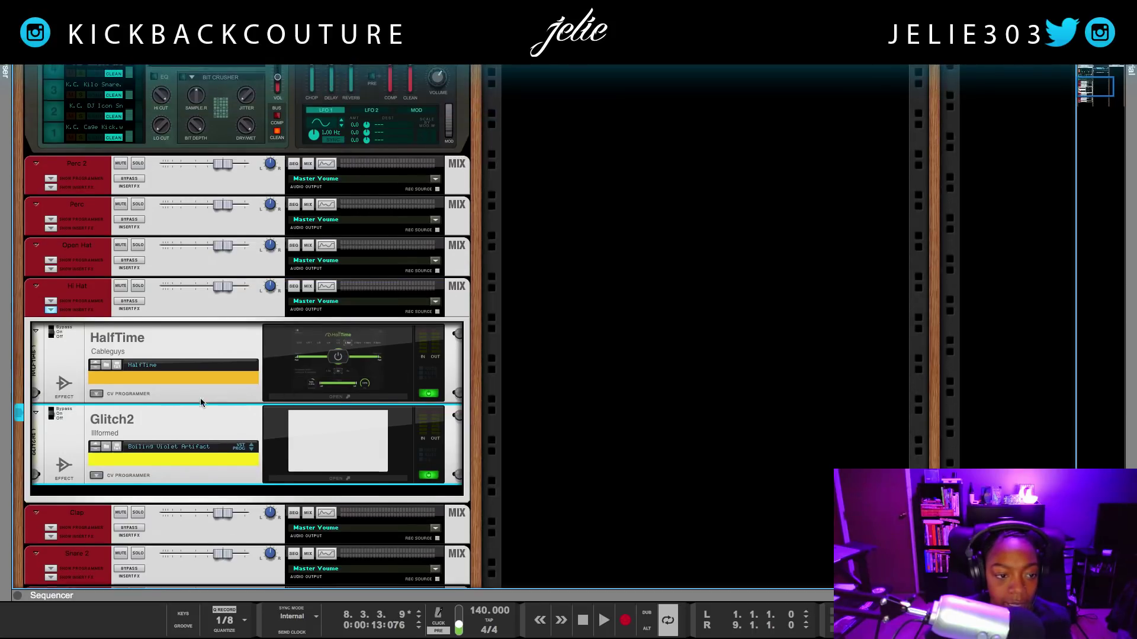
key("super+z")
key("super+z")
key("super+z")
key("super+z")
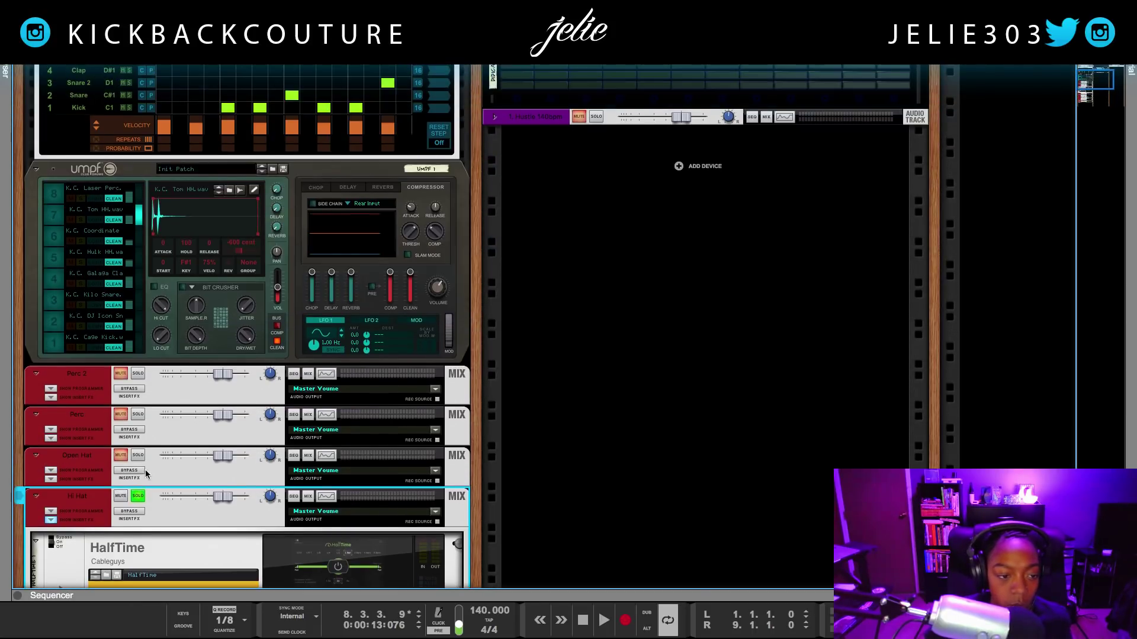
- Solo the Perc mix channel alongside Hi Hat and rename it Hi Hat 2
scroll(133, 485, "down", 10)
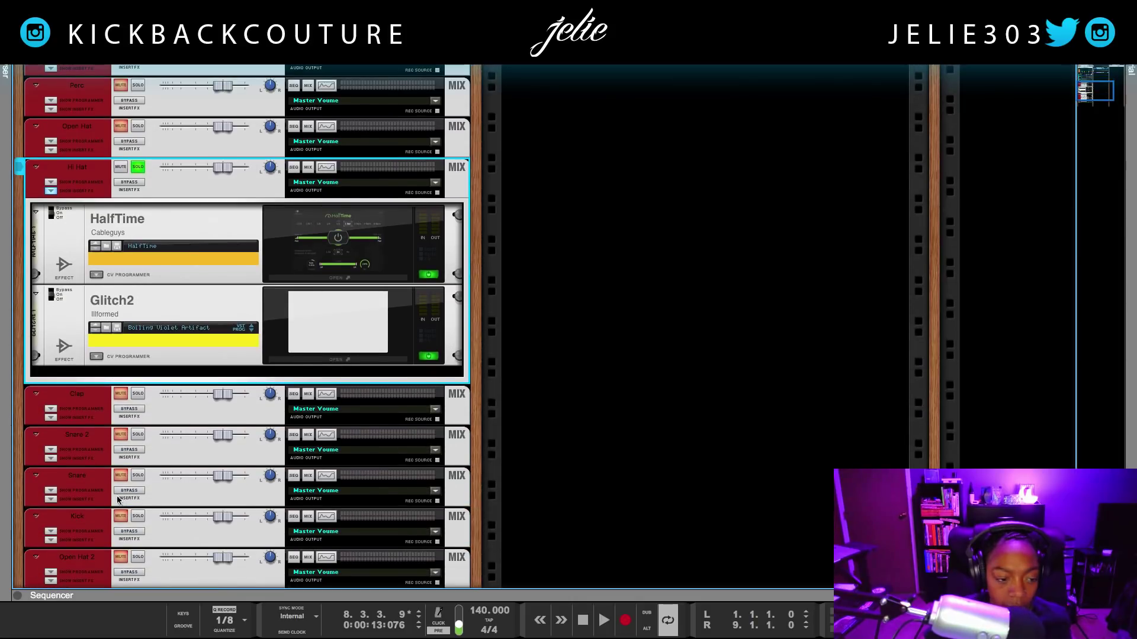
scroll(148, 441, "up", 5)
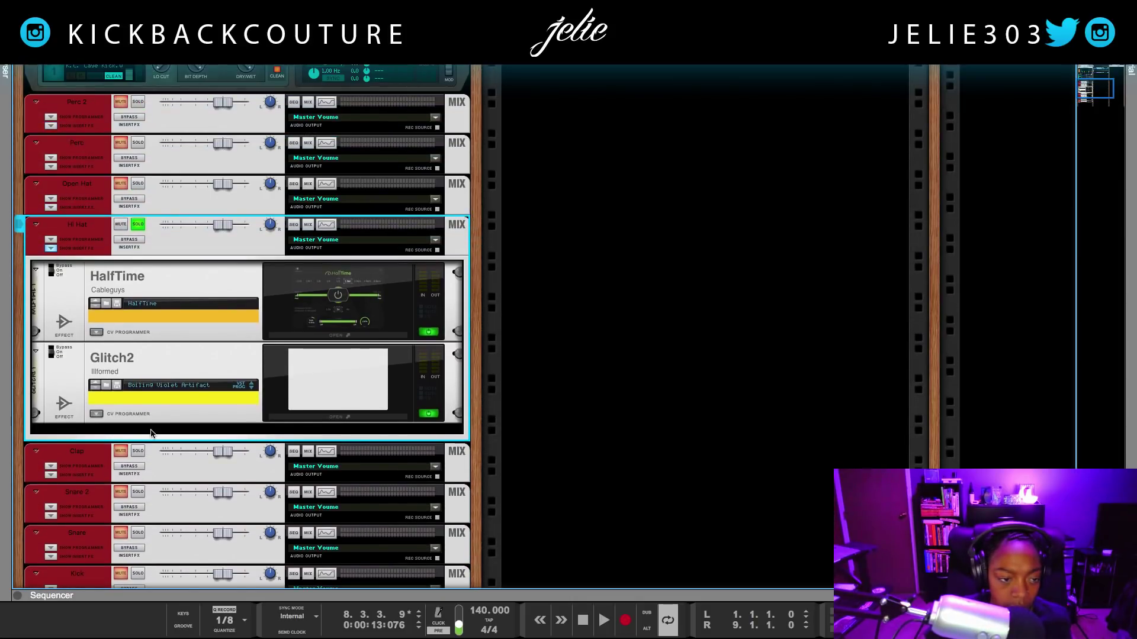
left_click(138, 143)
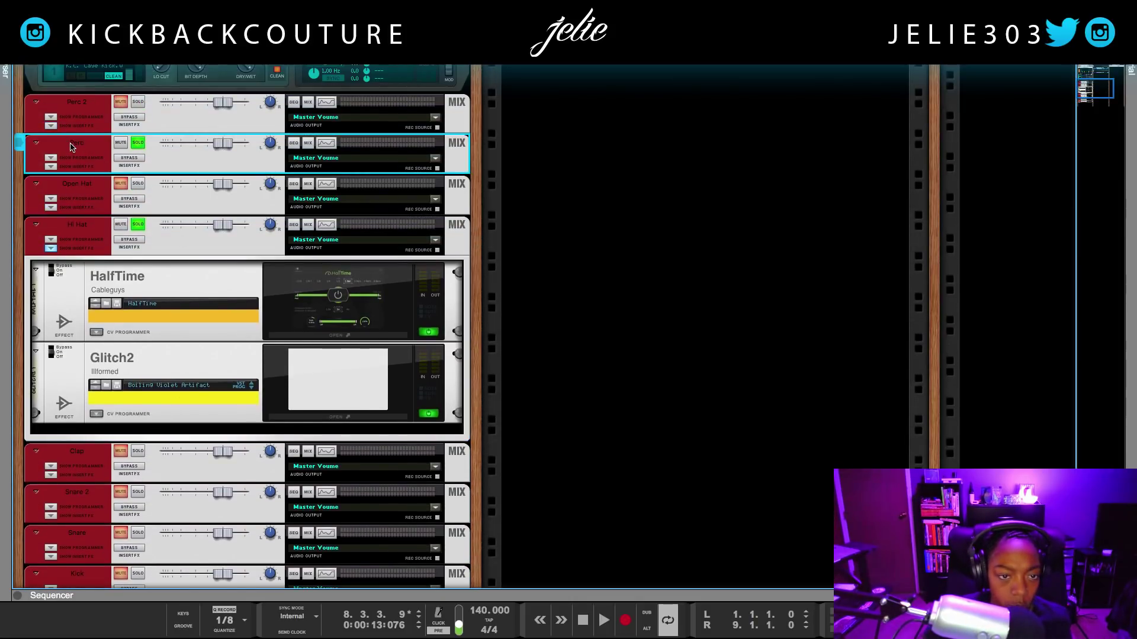
double_click(71, 144)
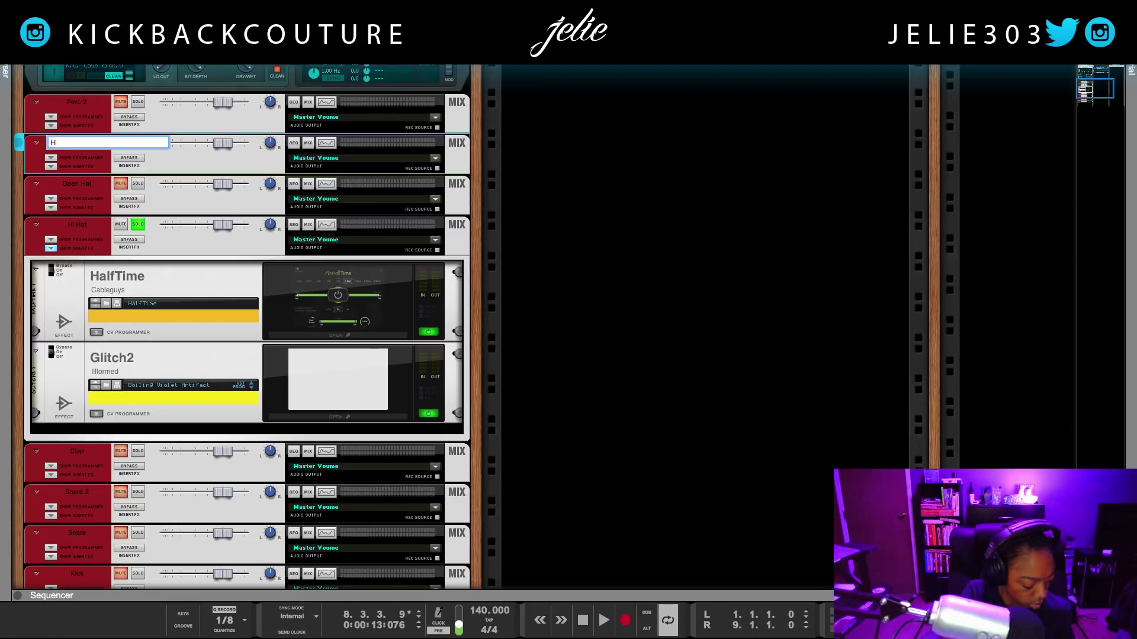
key("Return")
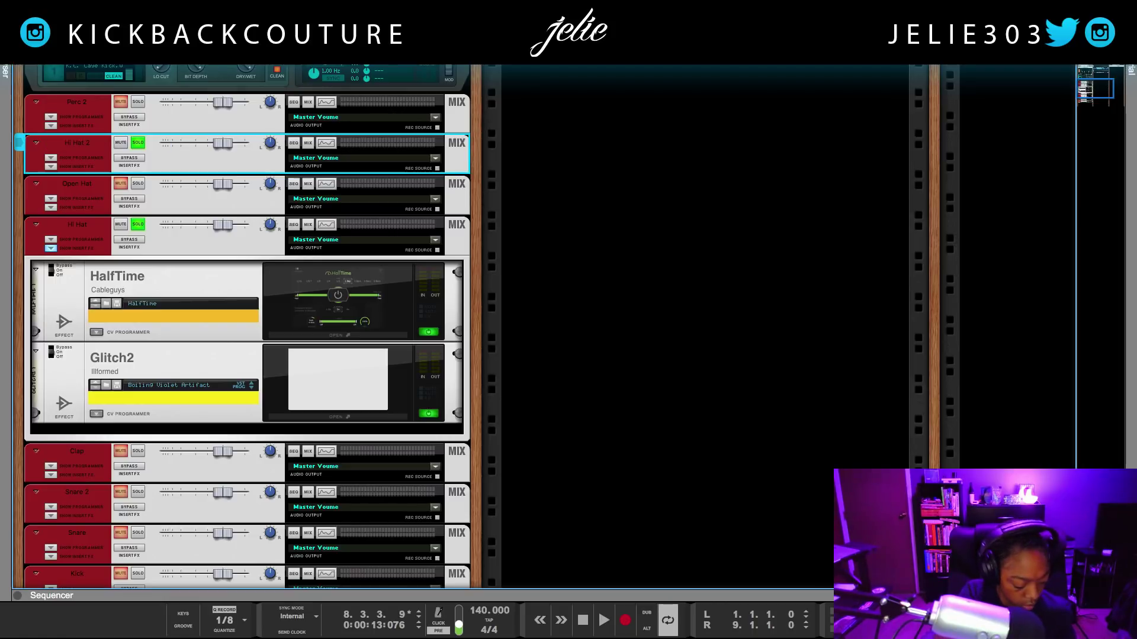
- Start playback and solo the Umpf Fx channel together with the two hi-hat channels
scroll(196, 363, "up", 1)
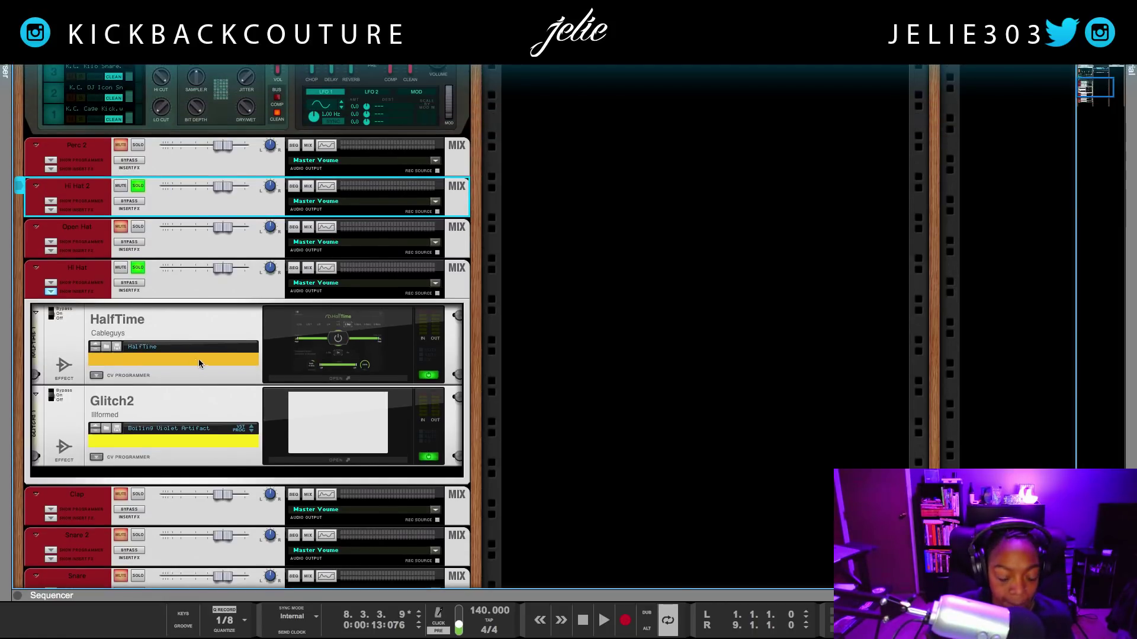
key("space")
scroll(197, 324, "up", 8)
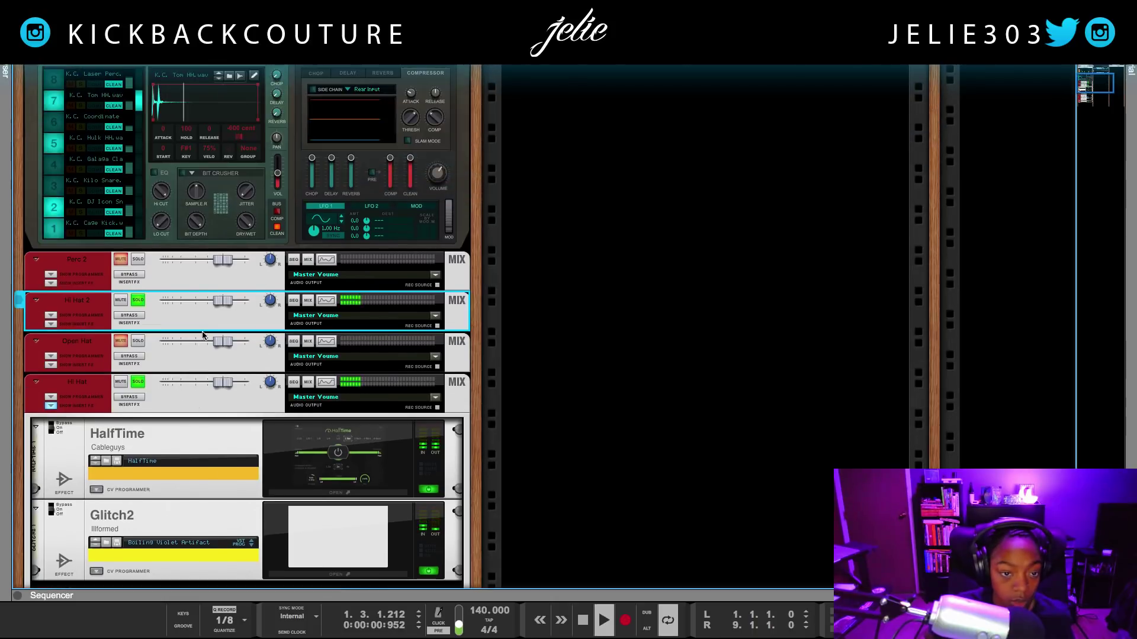
scroll(187, 542, "up", 14)
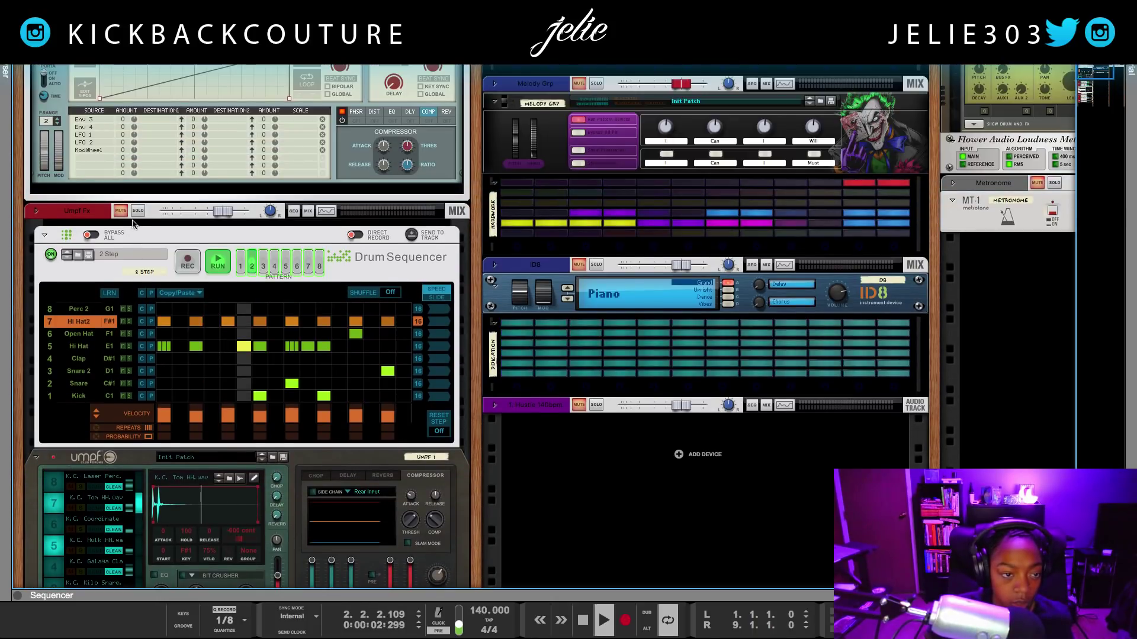
left_click(137, 211)
scroll(131, 243, "down", 1)
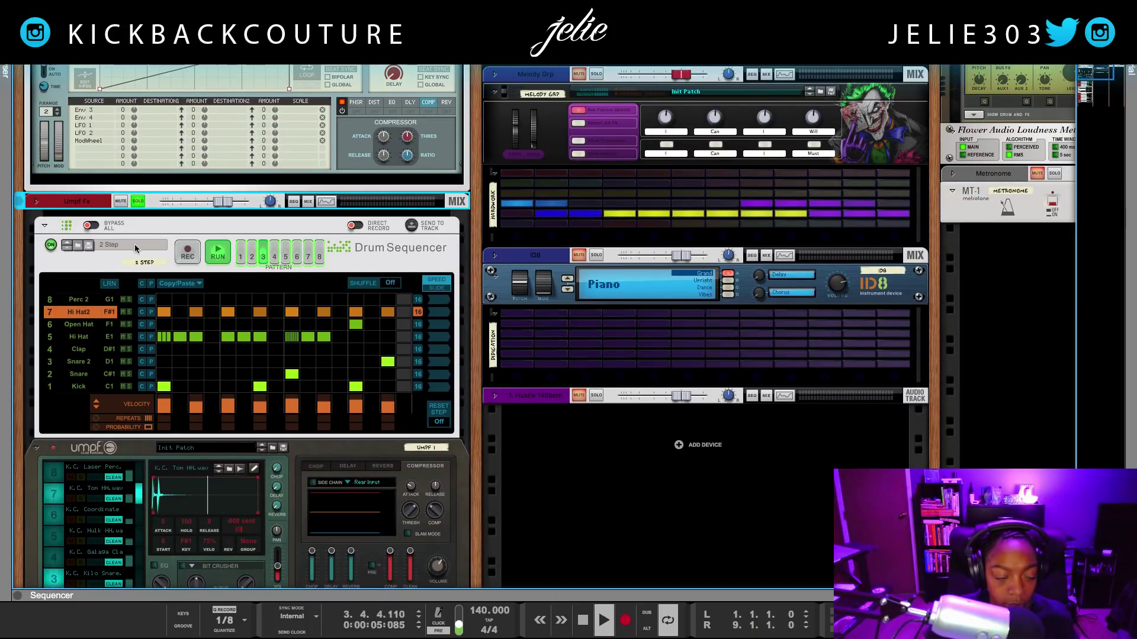
- Set Umpf drum 5's reverb amount to -15.7 dB and use the 07 Dark Culvert reverb with a longer decay
scroll(156, 422, "down", 4)
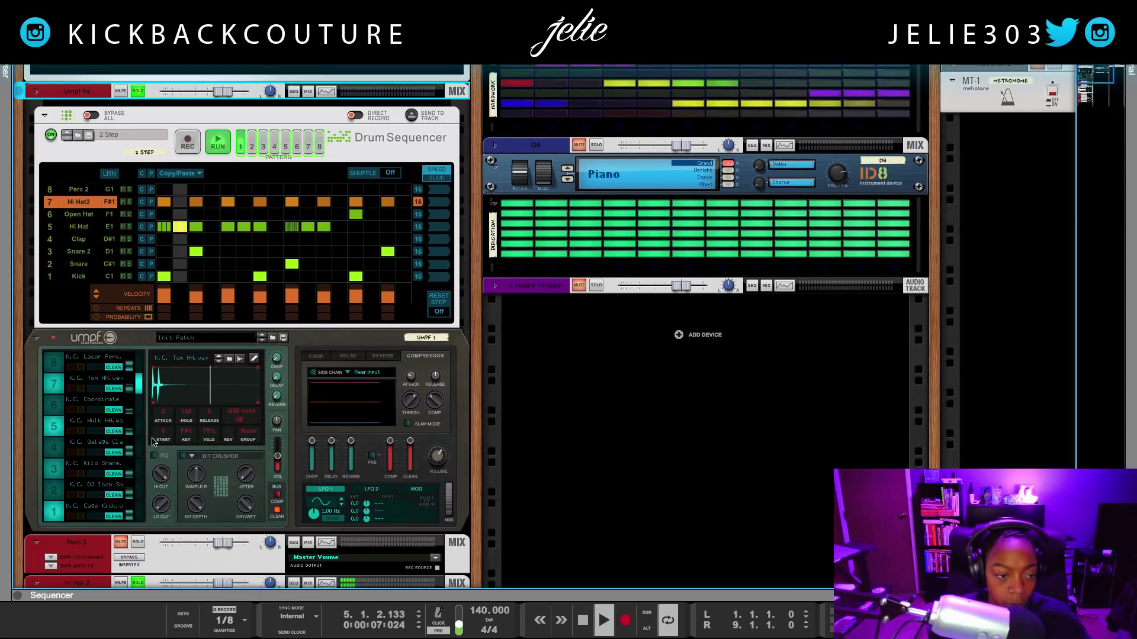
left_click(54, 428)
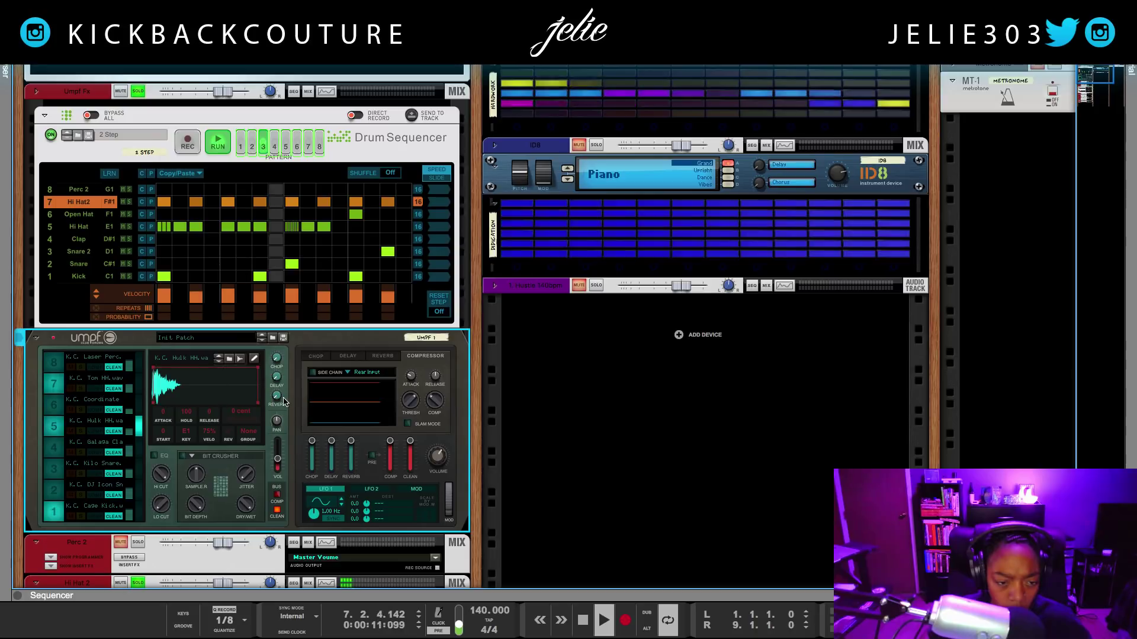
mouse_move(280, 397)
left_mouse_down()
mouse_move(284, 376)
mouse_move(277, 399)
left_mouse_up()
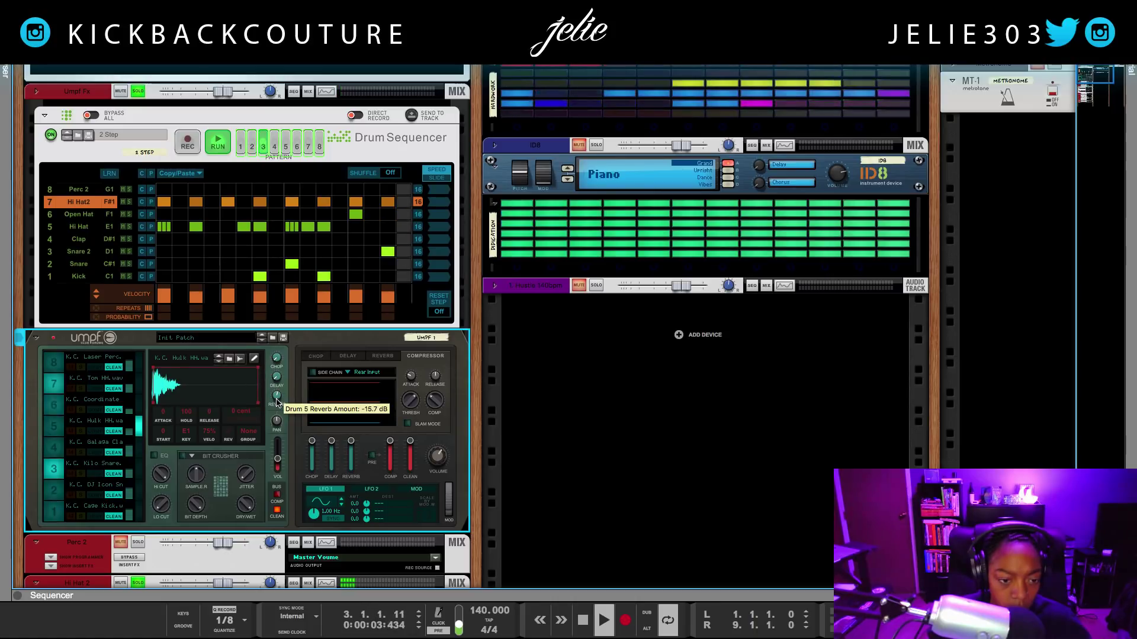
left_click(382, 356)
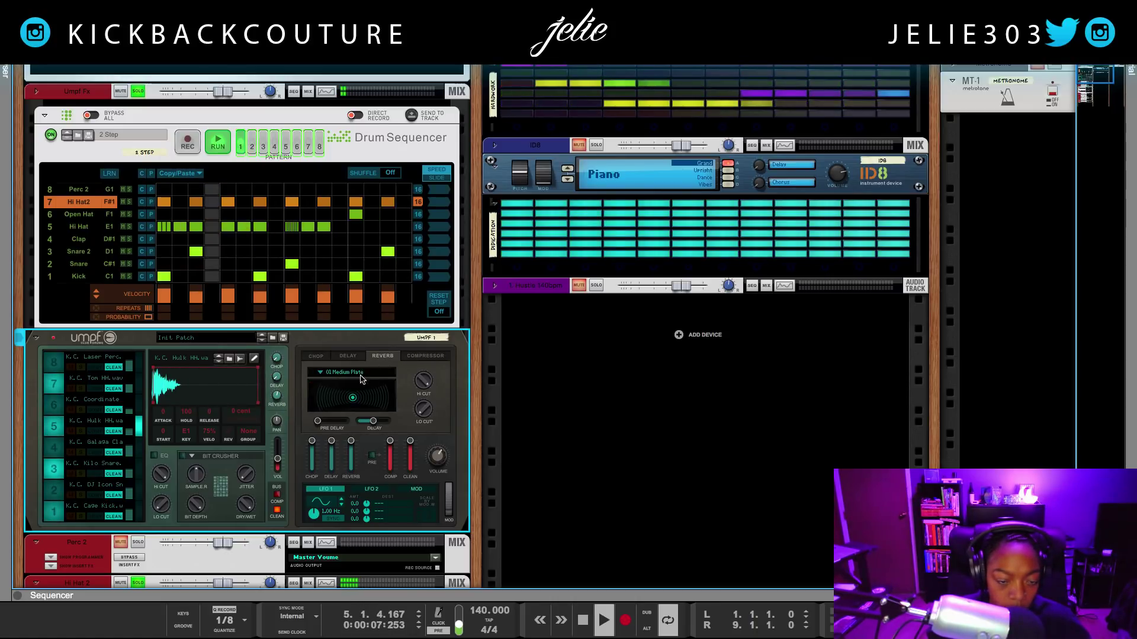
left_click(323, 373)
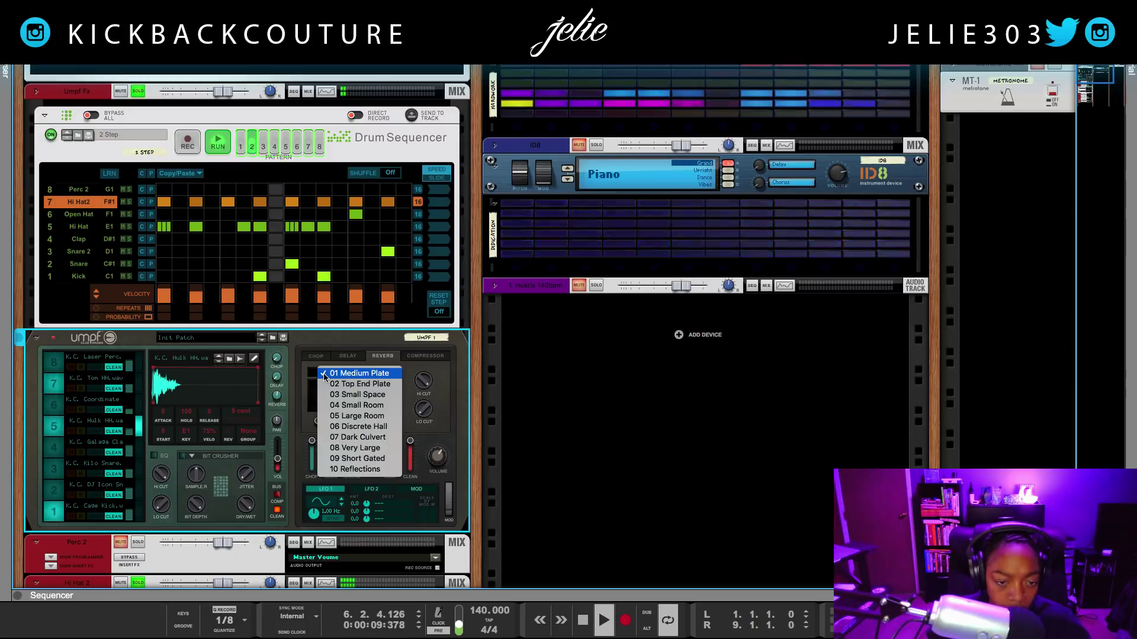
left_click(358, 437)
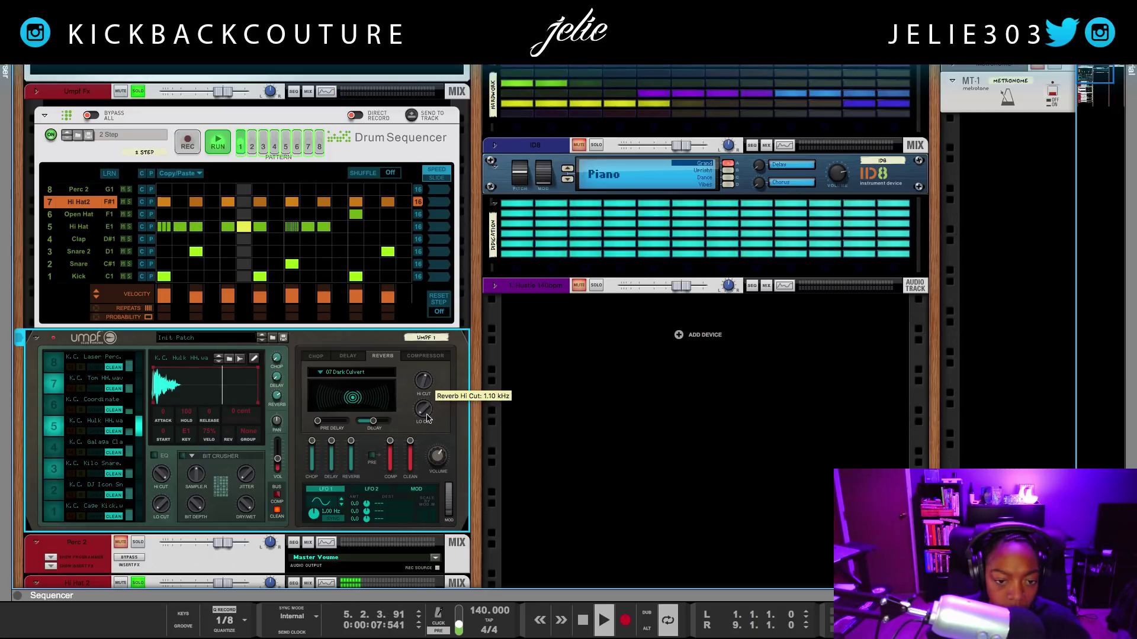
mouse_move(382, 424)
left_click_drag(382, 424, 379, 424)
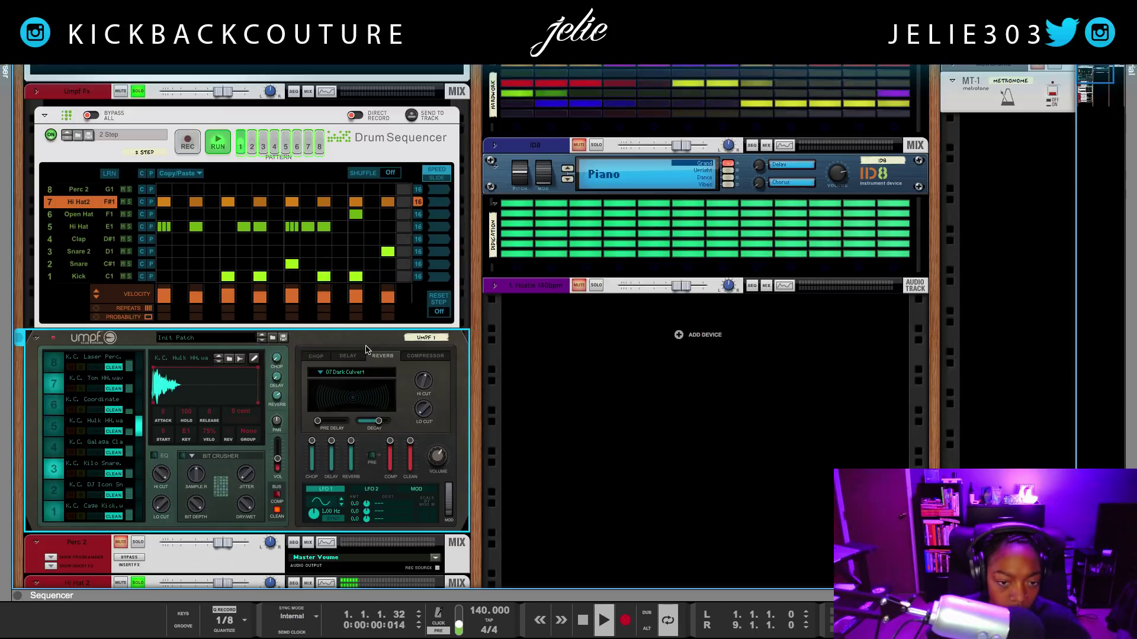
- Switch drum 5's effect from Bit Crusher to Distortion, enable it and adjust its dry/wet mix
left_click(197, 457)
left_click(205, 476)
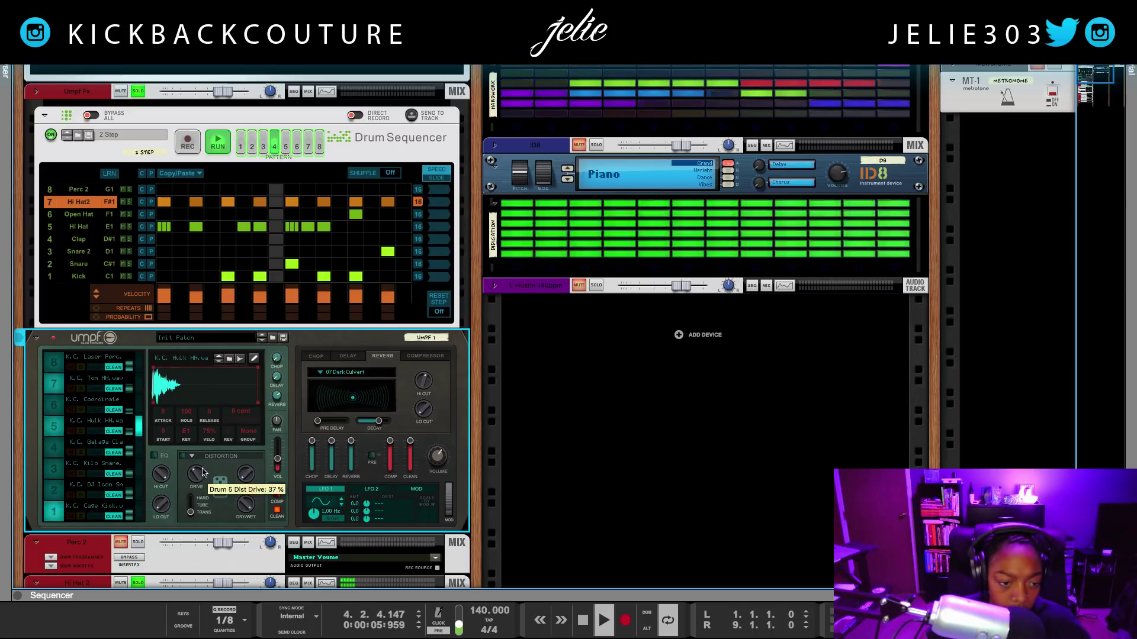
left_click(183, 456)
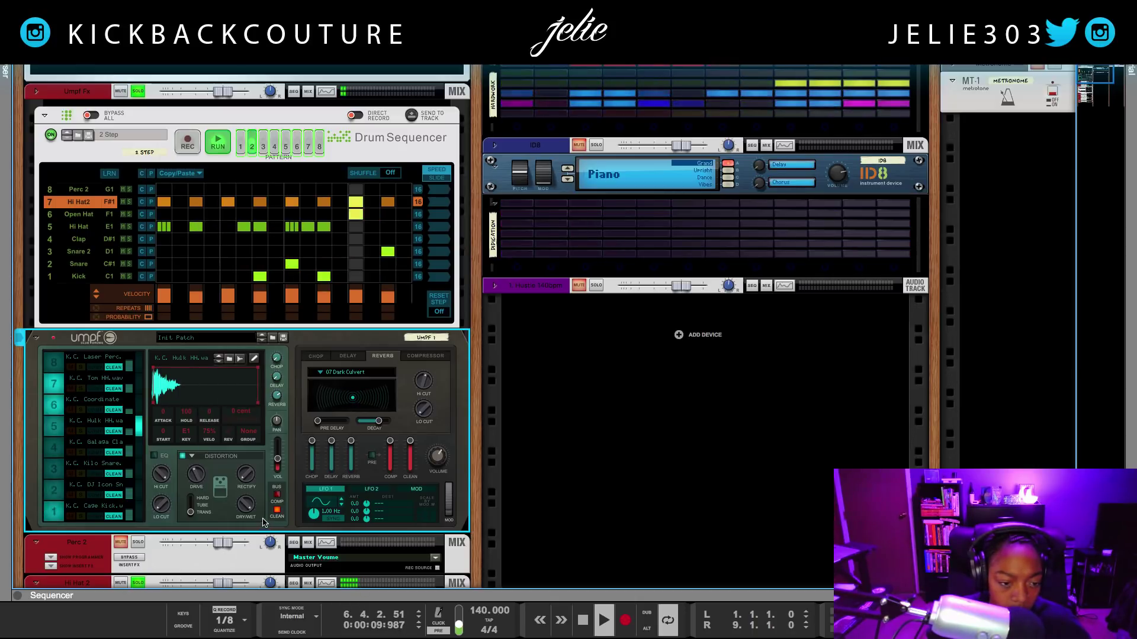
mouse_move(247, 519)
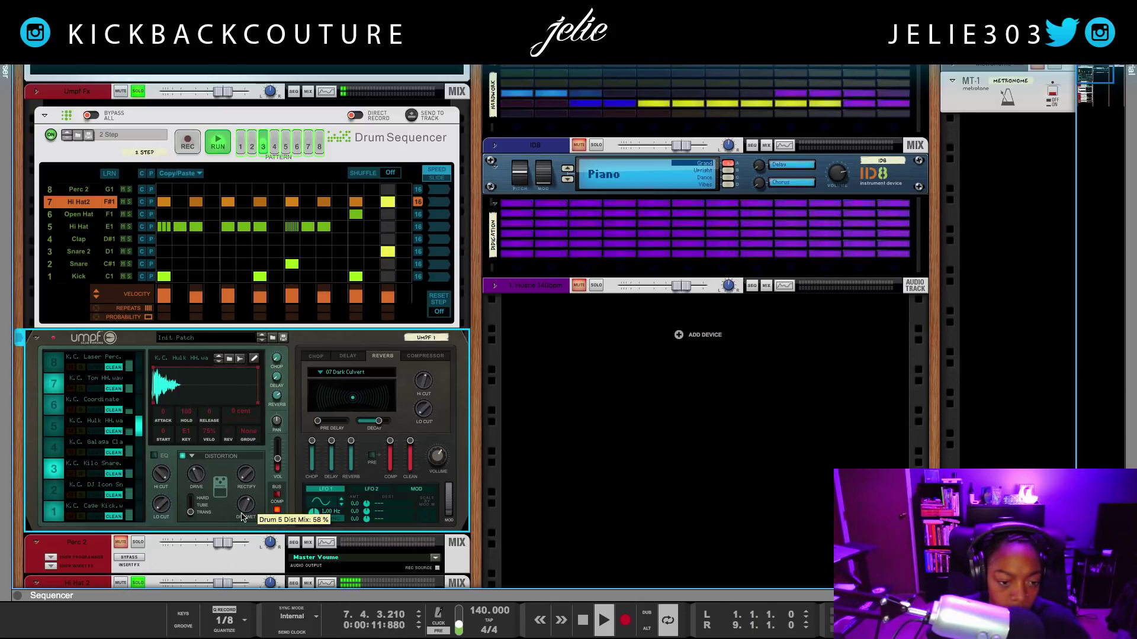
left_click_drag(247, 520, 250, 528)
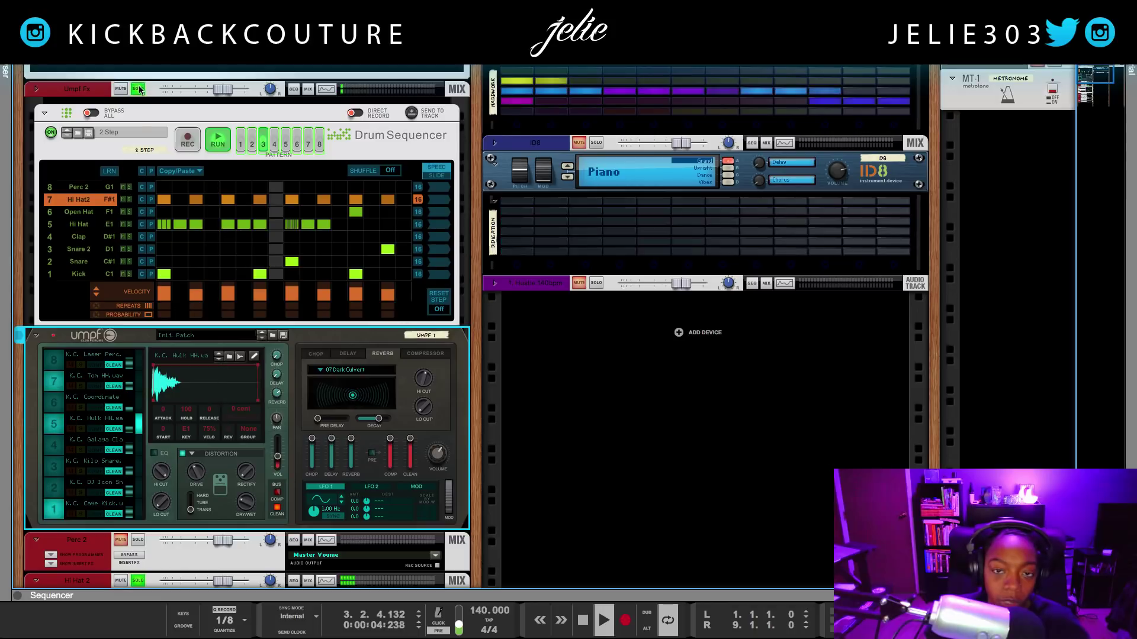
- Clear the solos on the Umpf Fx, Hi Hat 2 and Hi Hat channels
scroll(135, 369, "down", 5)
left_click(137, 359)
left_click(137, 441)
- Lower Umpf drum 5's volume to -15.7 dB
scroll(178, 449, "up", 1)
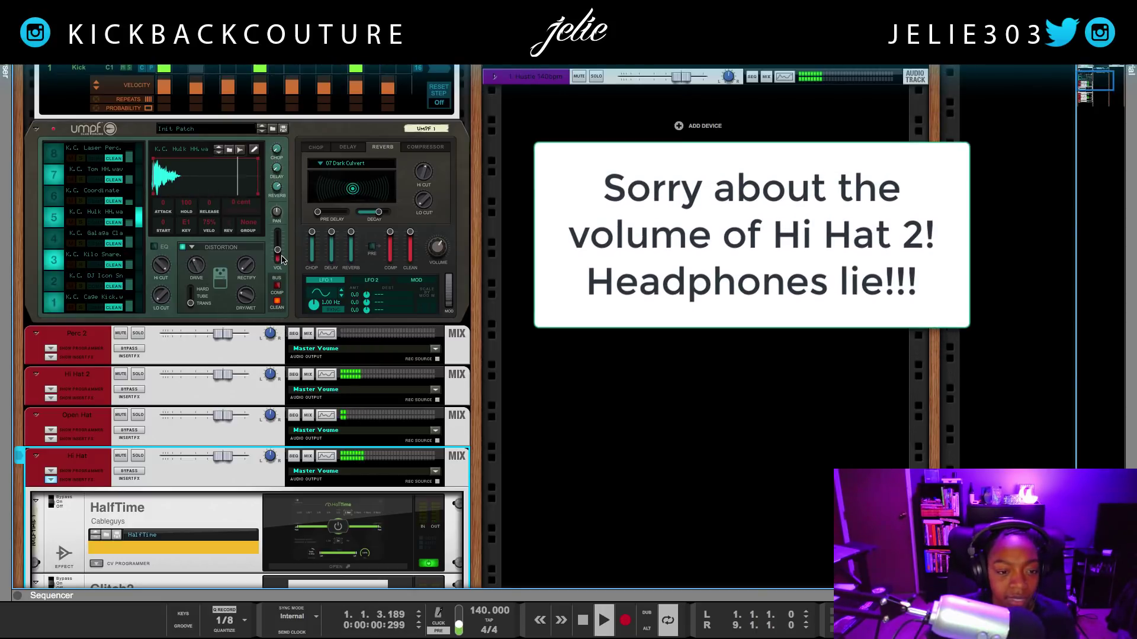
left_click(279, 256)
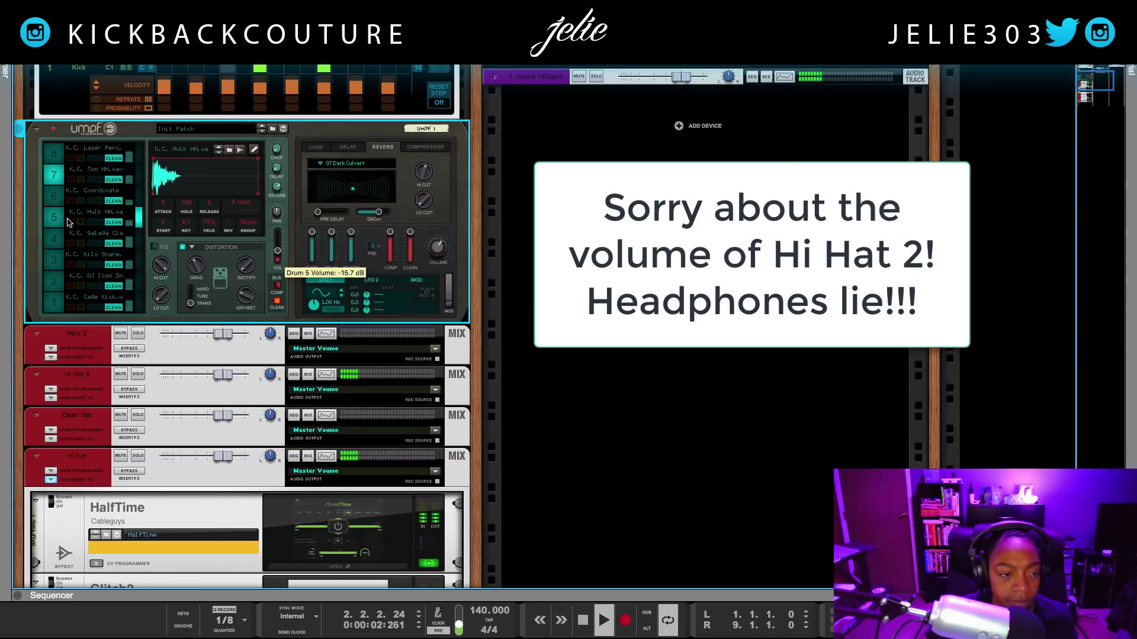
mouse_move(279, 260)
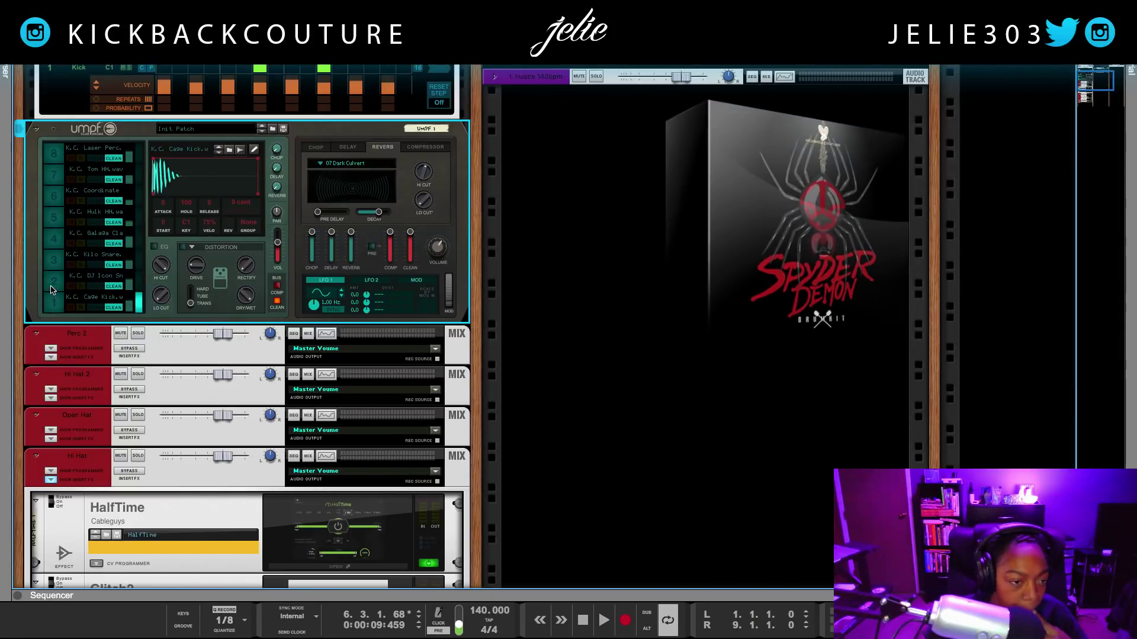
- Review the samples loaded on the Umpf drum pads, from drum 2 up to drum 7
left_click(51, 288)
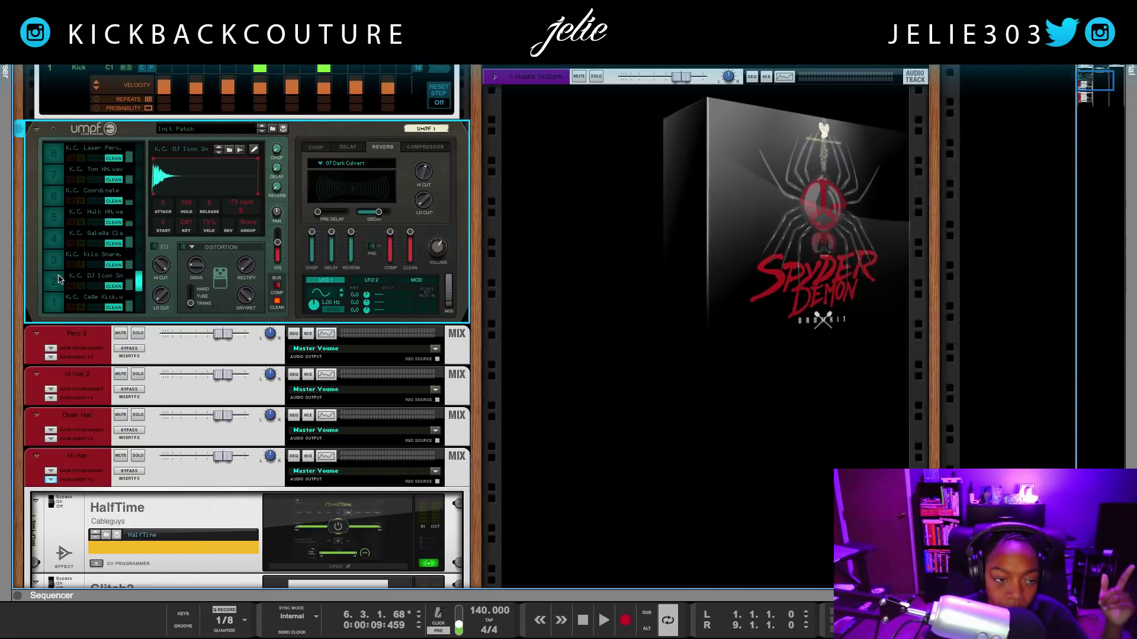
left_click(51, 267)
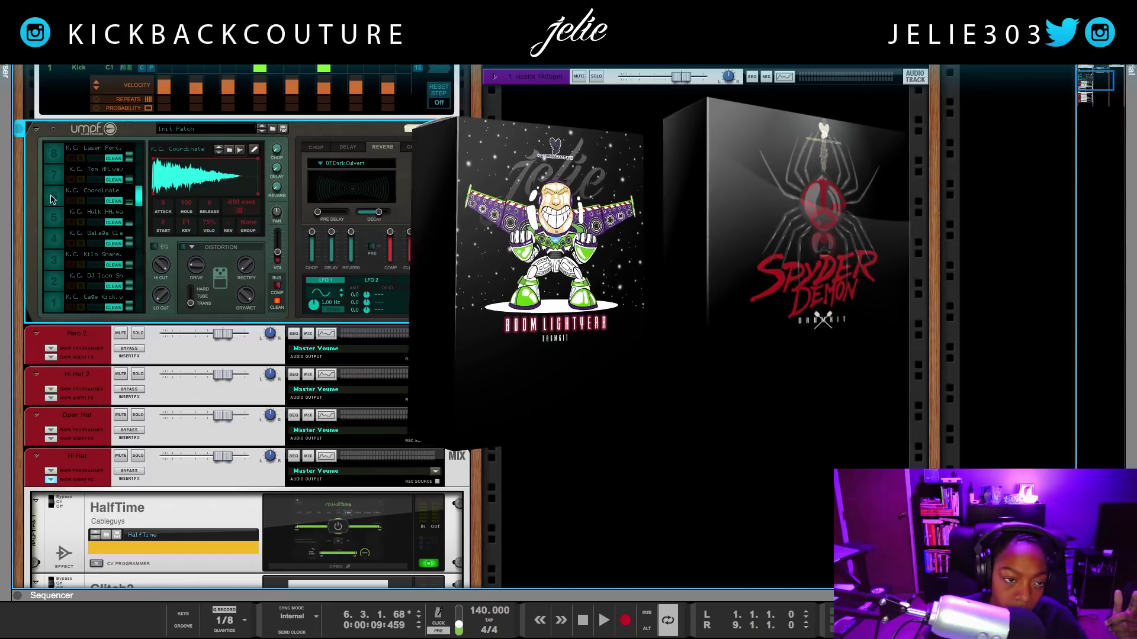
left_click(54, 180)
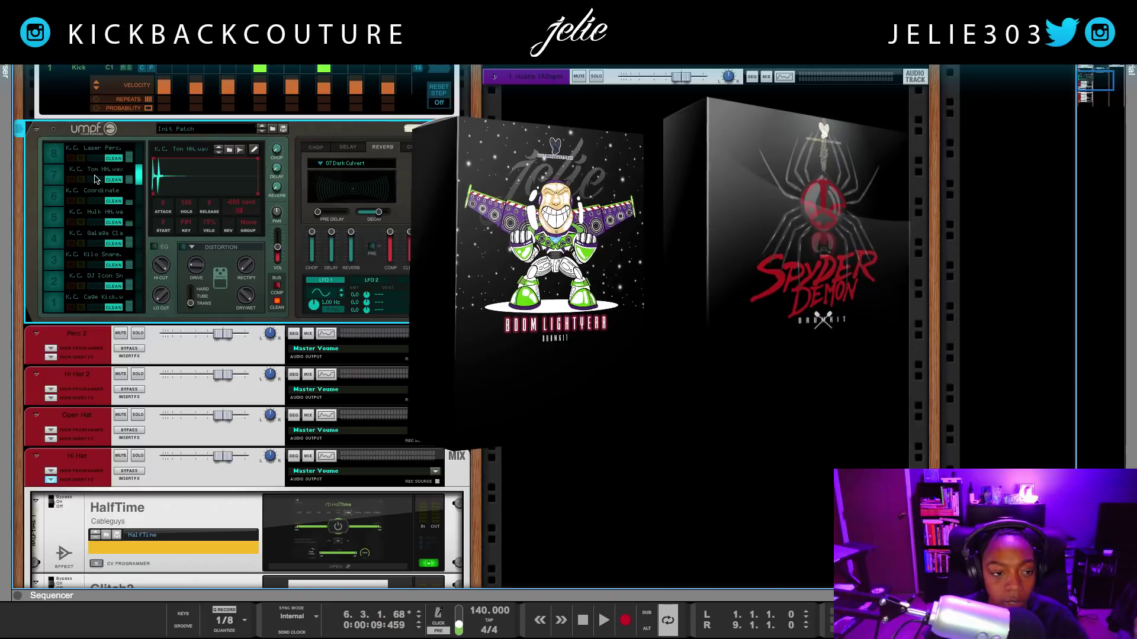
- Play back the full beat with the audio track and watch the Drum Sequencer run its patterns
scroll(585, 499, "up", 3)
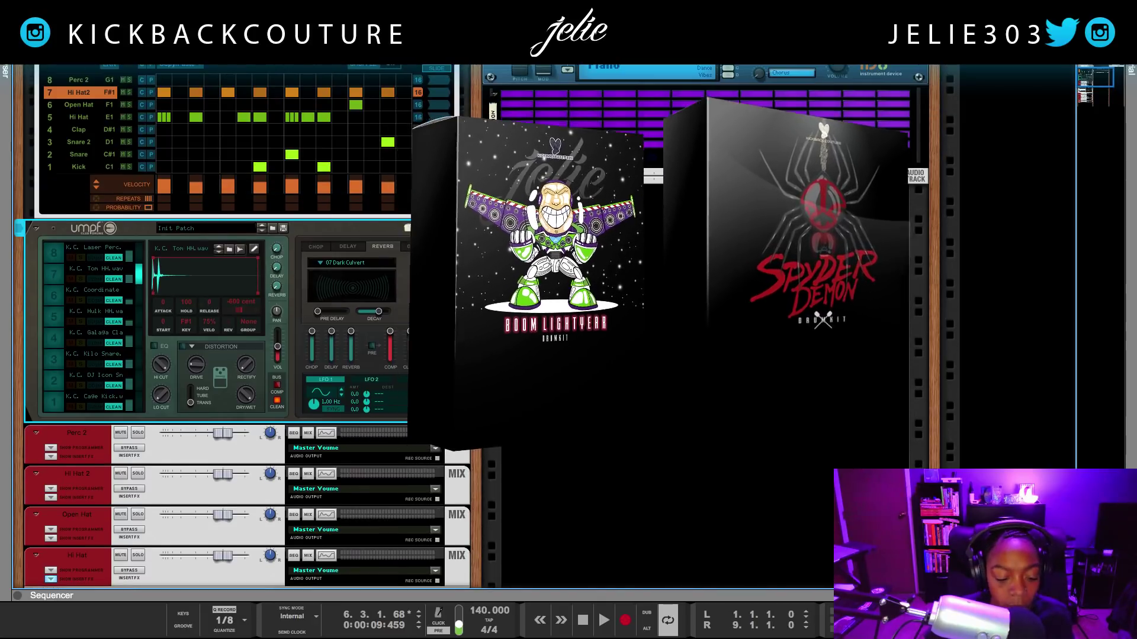
scroll(606, 495, "up", 14)
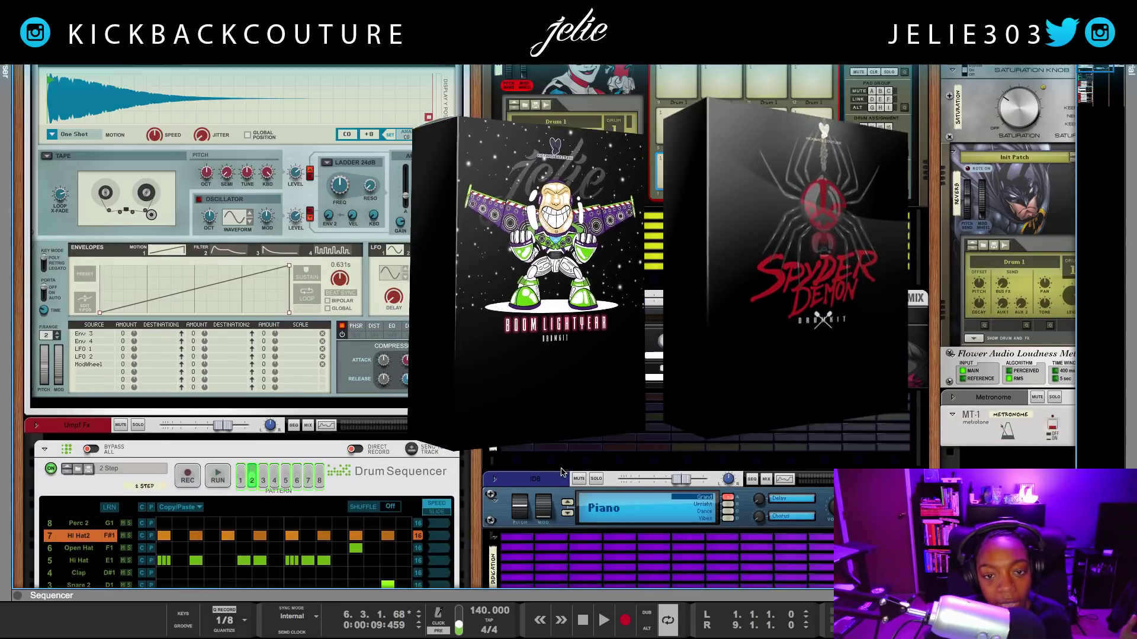
key("space")
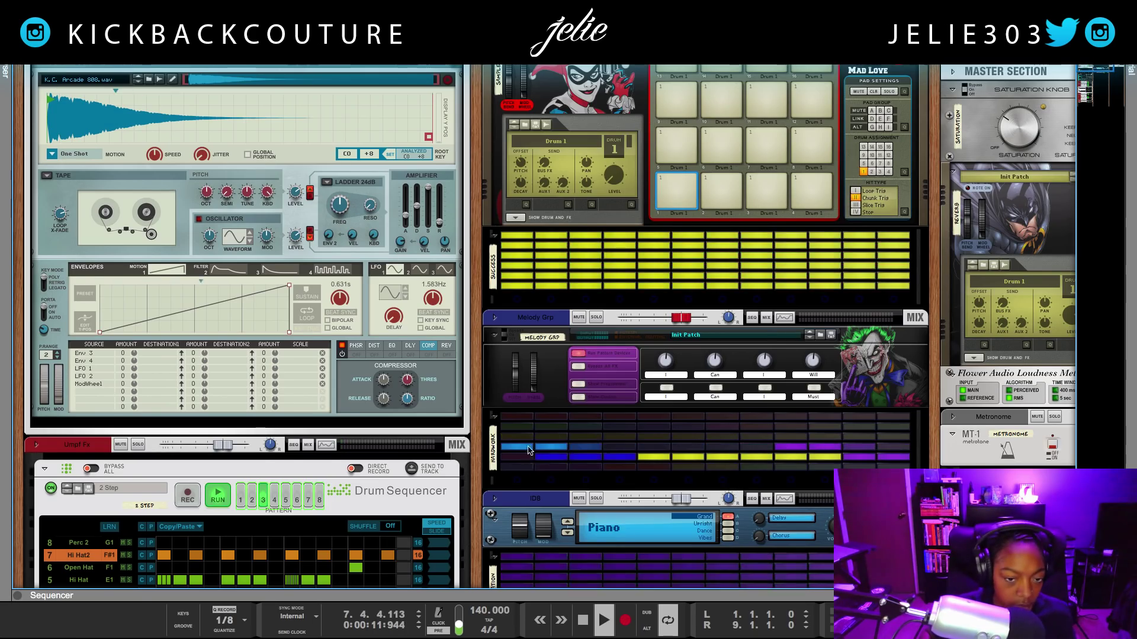
scroll(499, 456, "down", 2)
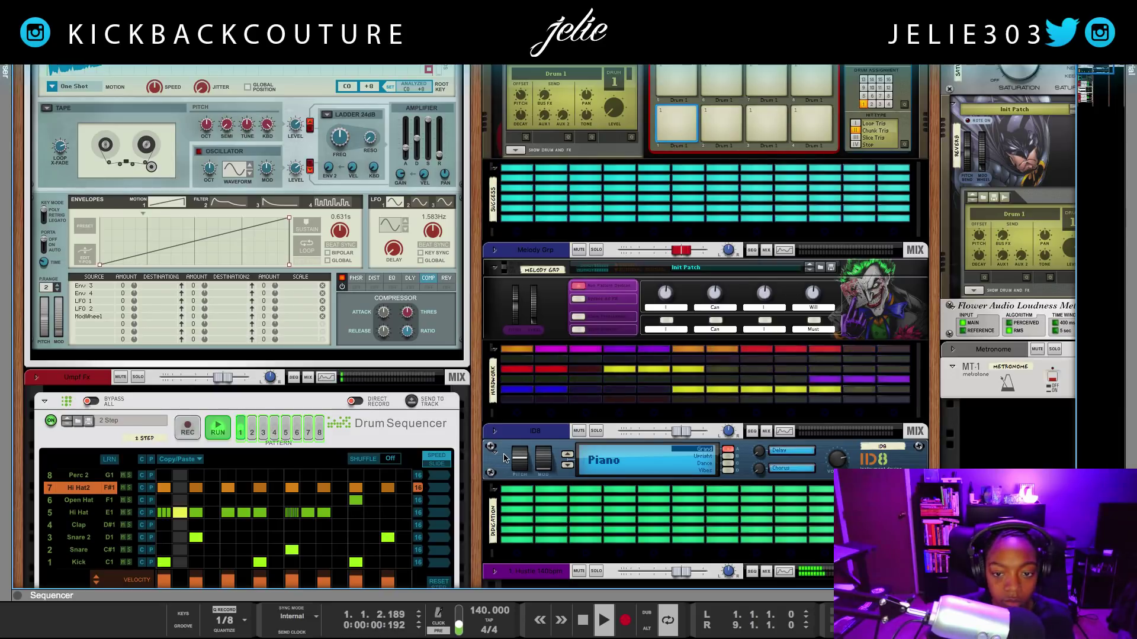